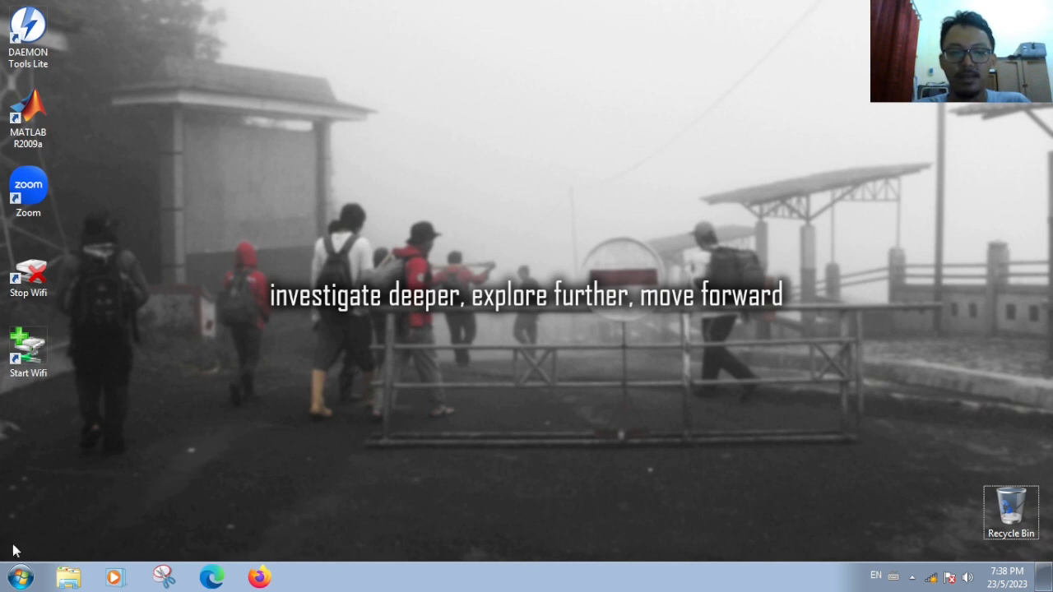
Step: Launch Geopsy from the Geopsy.org program folder under Geo-Software
{"action": "left_click", "coordinate": [21, 579]}
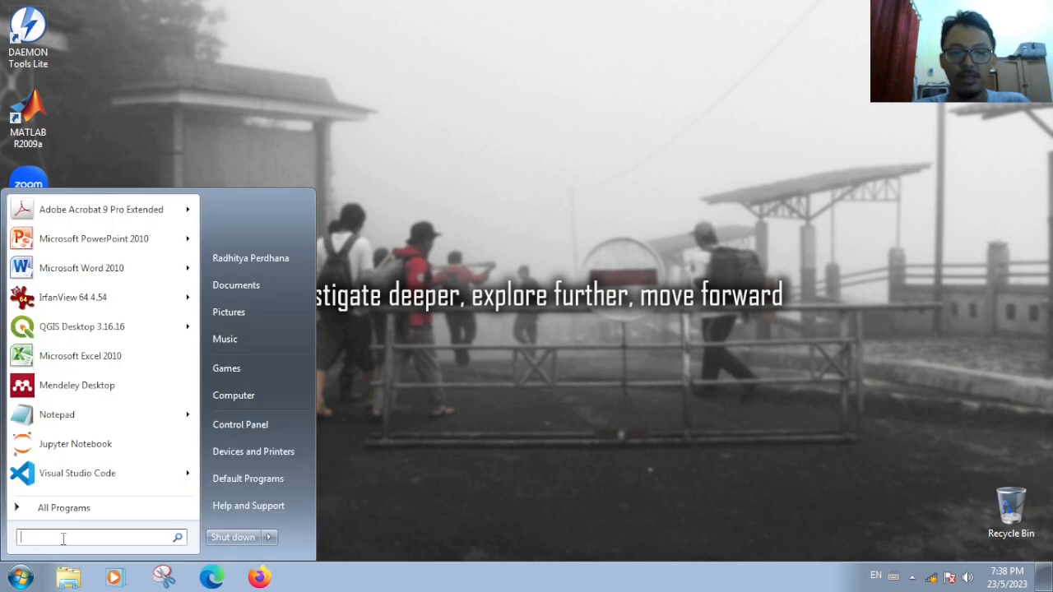
{"action": "left_click", "coordinate": [31, 509]}
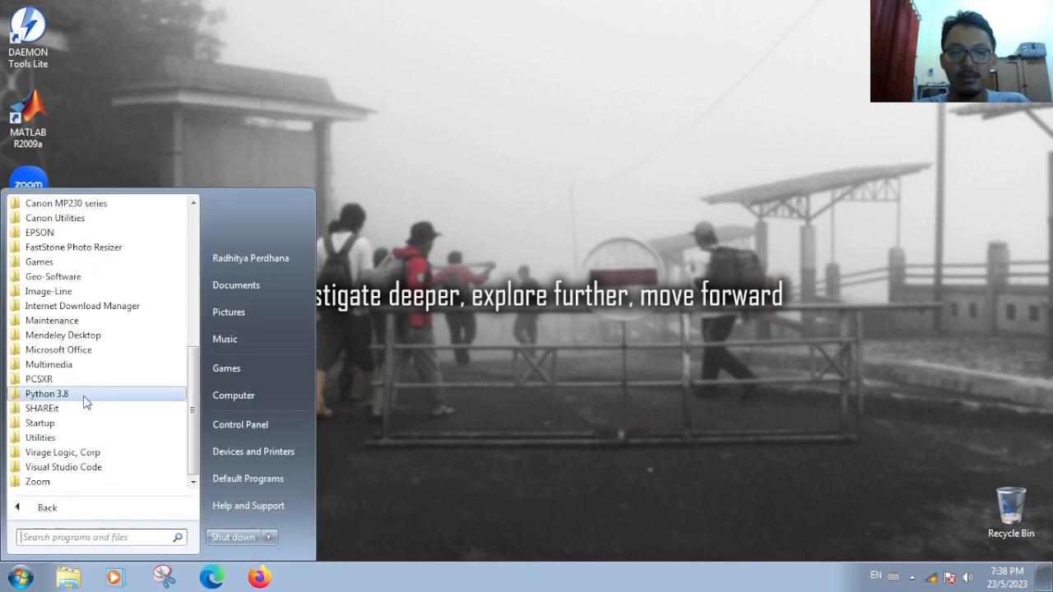
{"action": "left_click", "coordinate": [56, 281]}
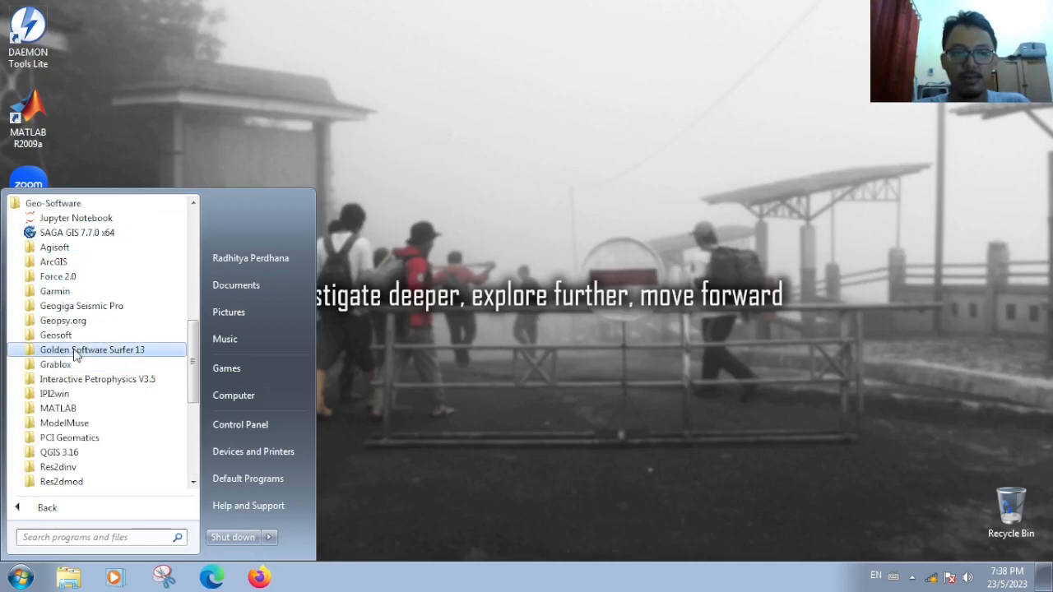
{"action": "left_click", "coordinate": [74, 321]}
{"action": "left_click", "coordinate": [72, 353]}
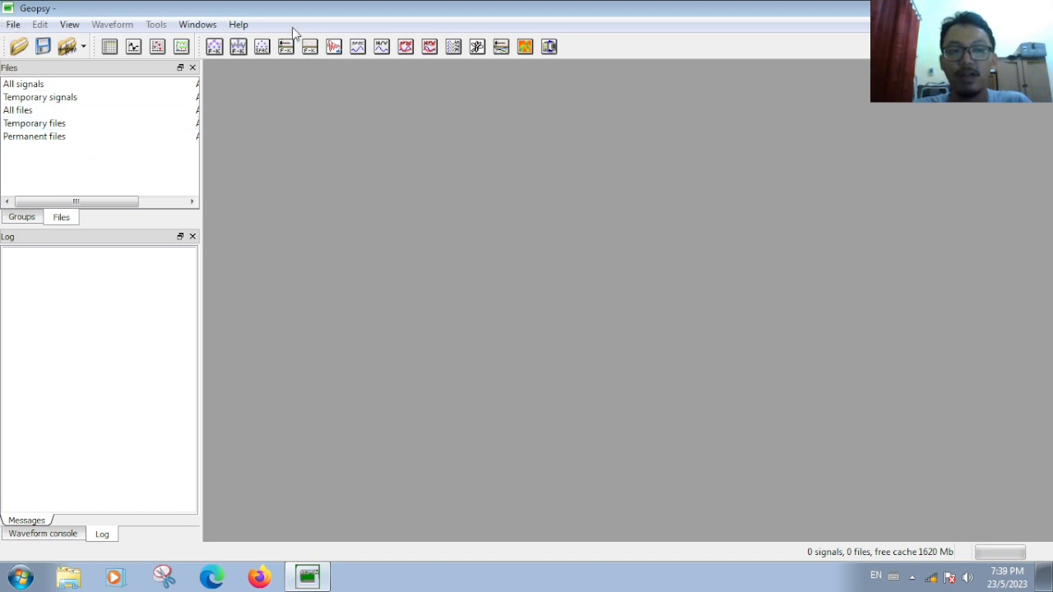
Step: Import the signal file MASW_1.dat from the DATA MASW folder
{"action": "left_click", "coordinate": [13, 25]}
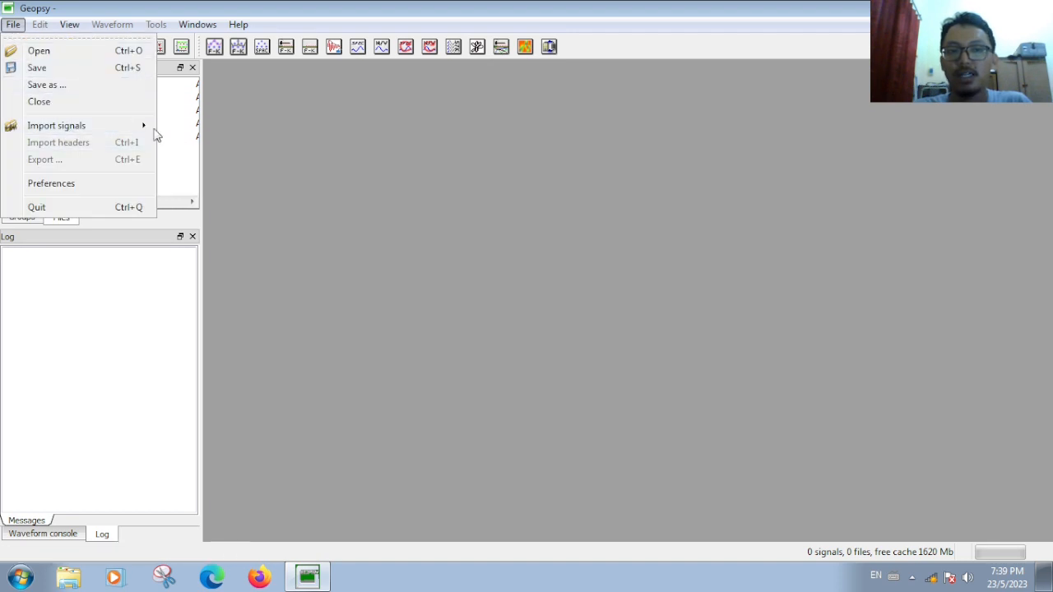
{"action": "left_click", "coordinate": [13, 25]}
{"action": "left_click", "coordinate": [13, 25]}
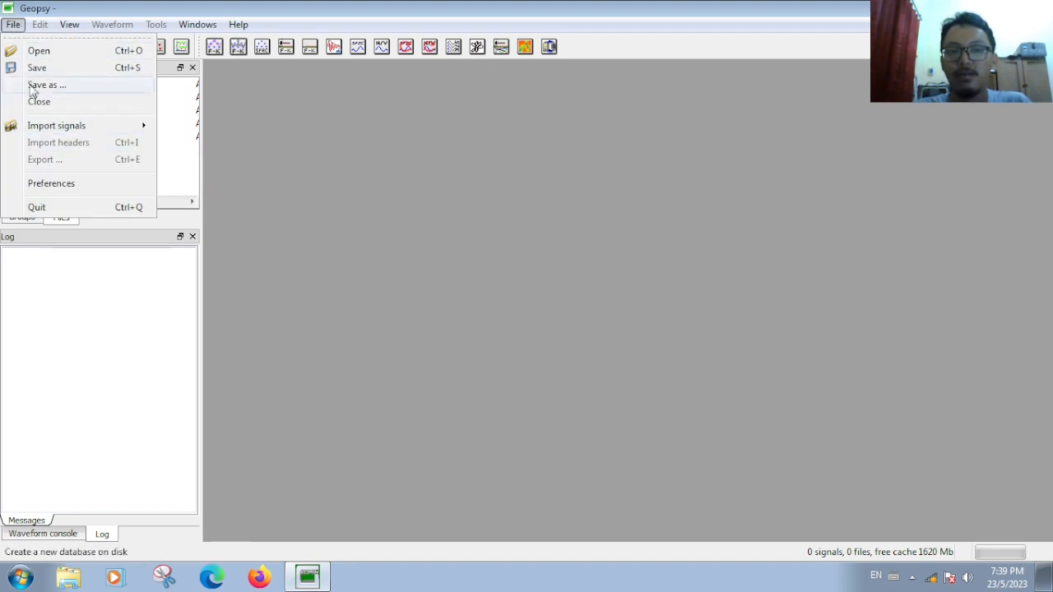
{"action": "mouse_move", "coordinate": [54, 132]}
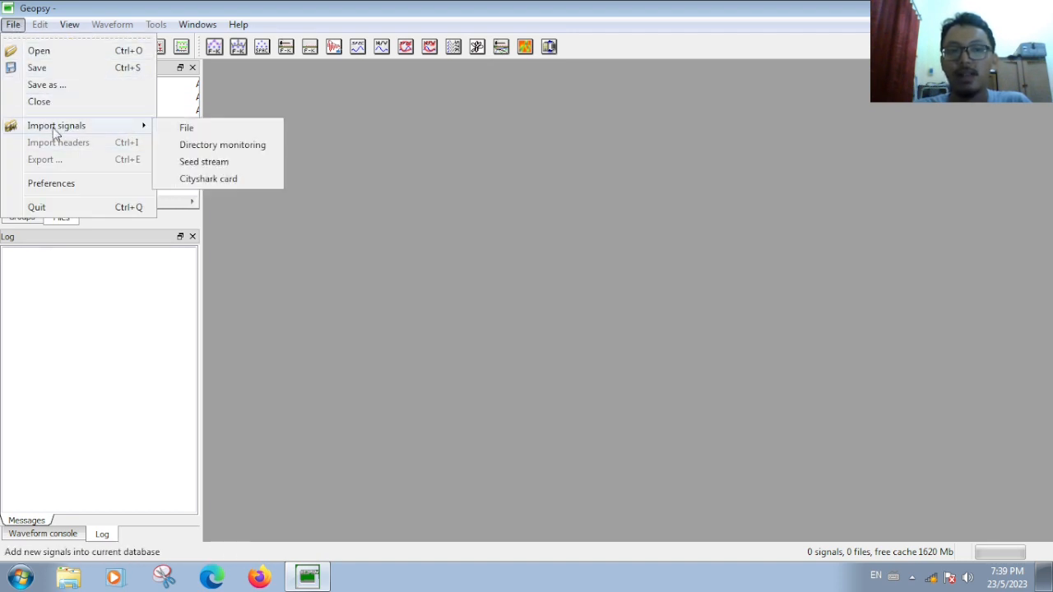
{"action": "left_click", "coordinate": [229, 130]}
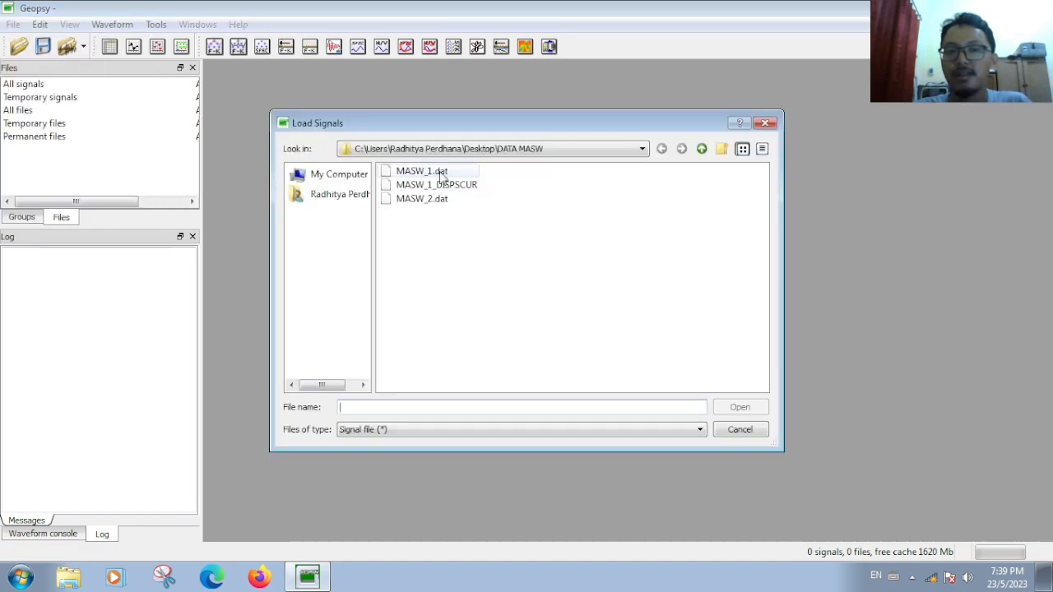
{"action": "left_click", "coordinate": [441, 172]}
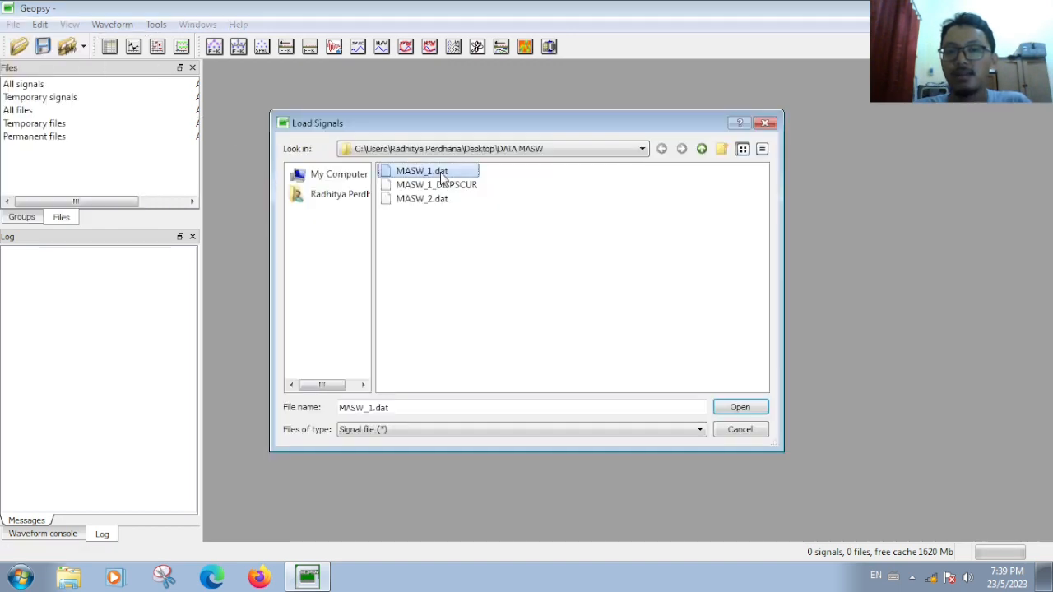
{"action": "left_click", "coordinate": [760, 407]}
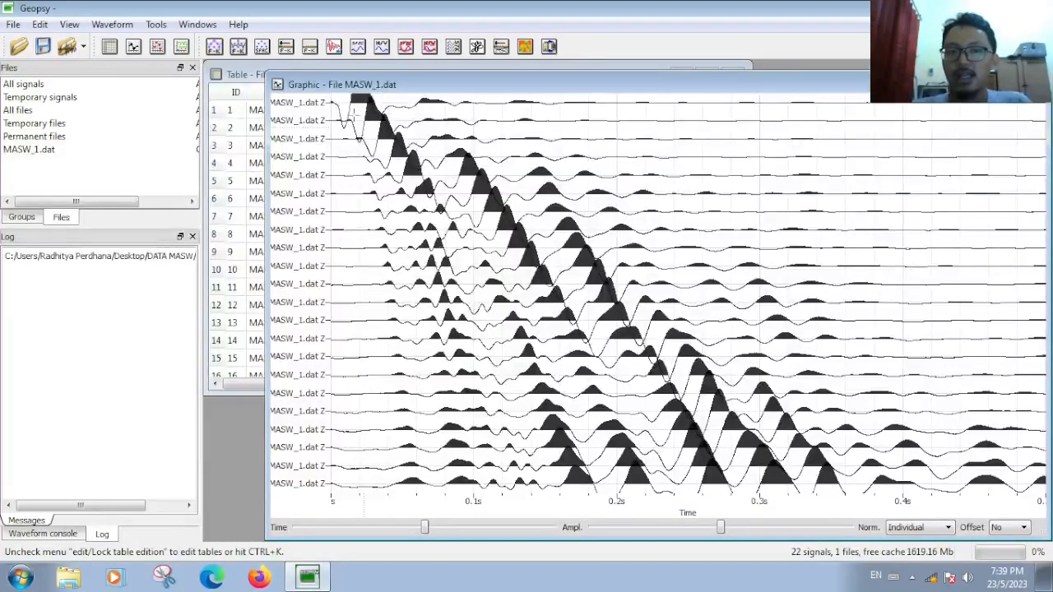
Step: View the signal table and the waveform graphic of MASW_1.dat in turn
{"action": "left_click", "coordinate": [251, 82]}
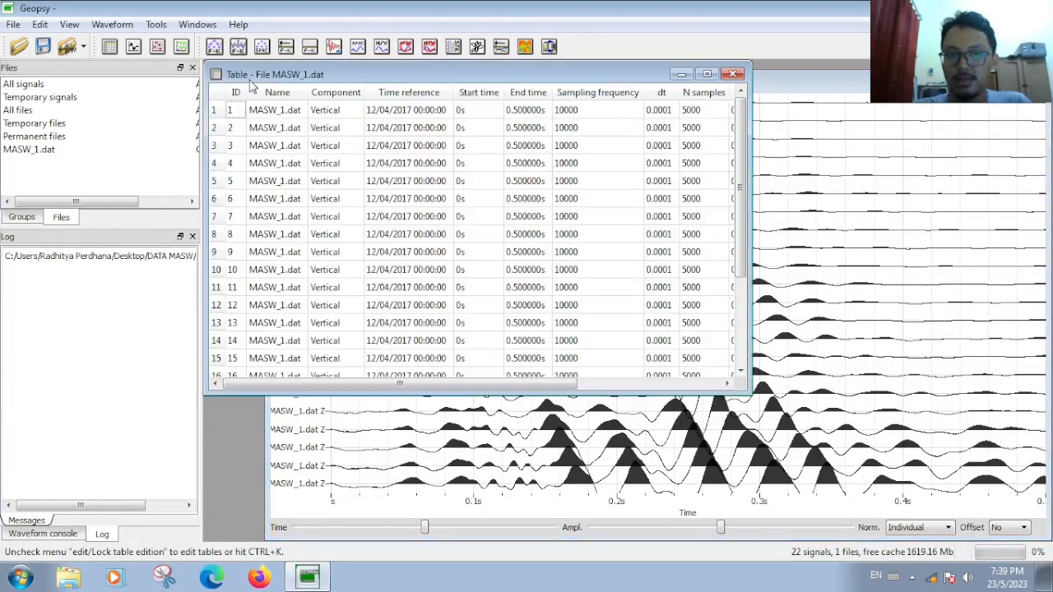
{"action": "left_click", "coordinate": [844, 94]}
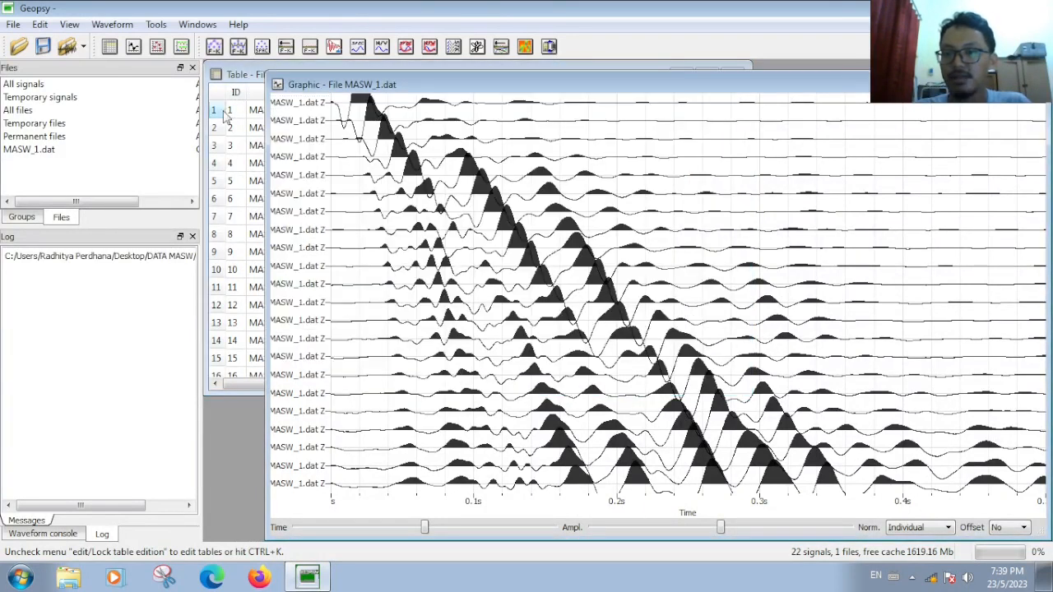
{"action": "left_click", "coordinate": [39, 155]}
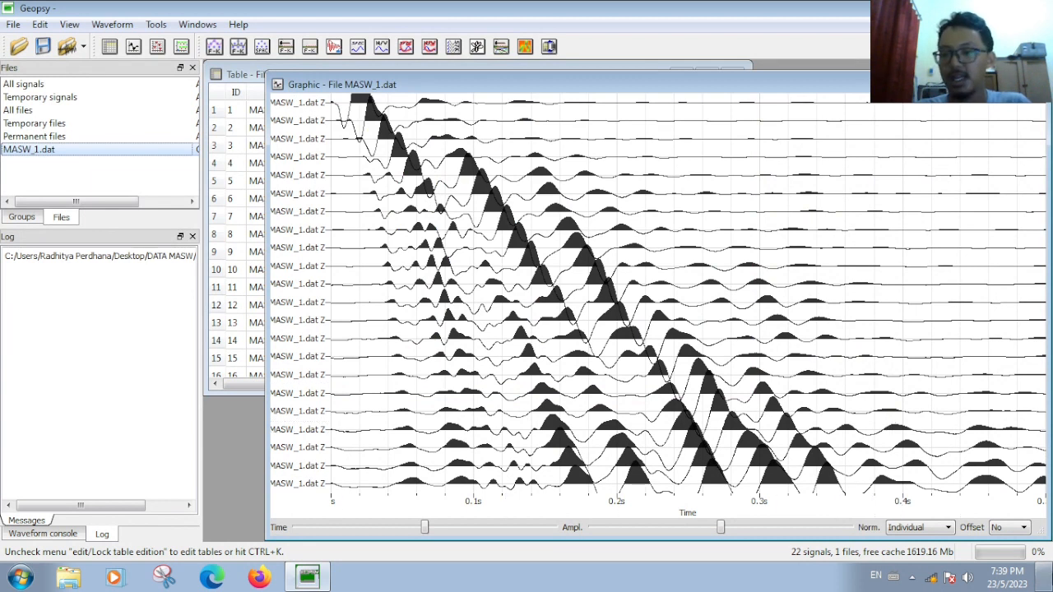
Step: Add MASW_2.dat from the DATA MASW folder in Windows Explorer to the Geopsy file list
{"action": "left_click", "coordinate": [1044, 578]}
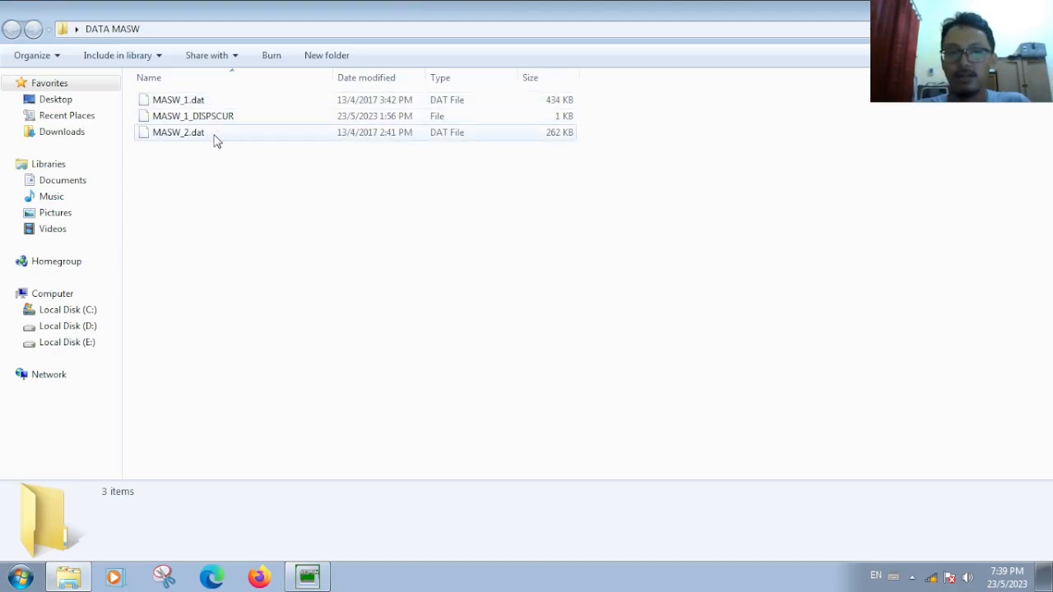
{"action": "left_click", "coordinate": [210, 136]}
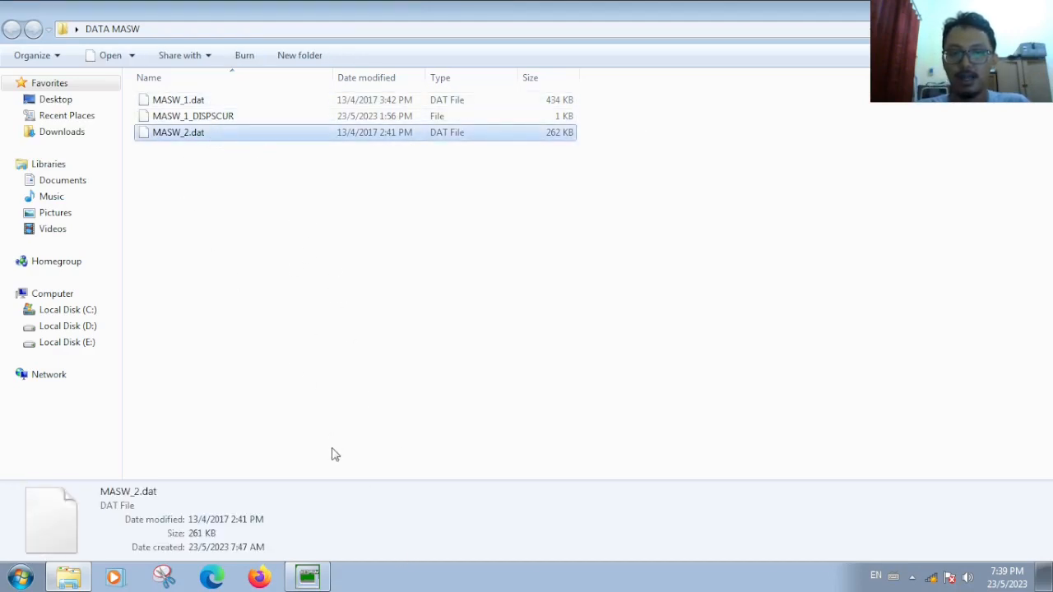
{"action": "left_click", "coordinate": [307, 577]}
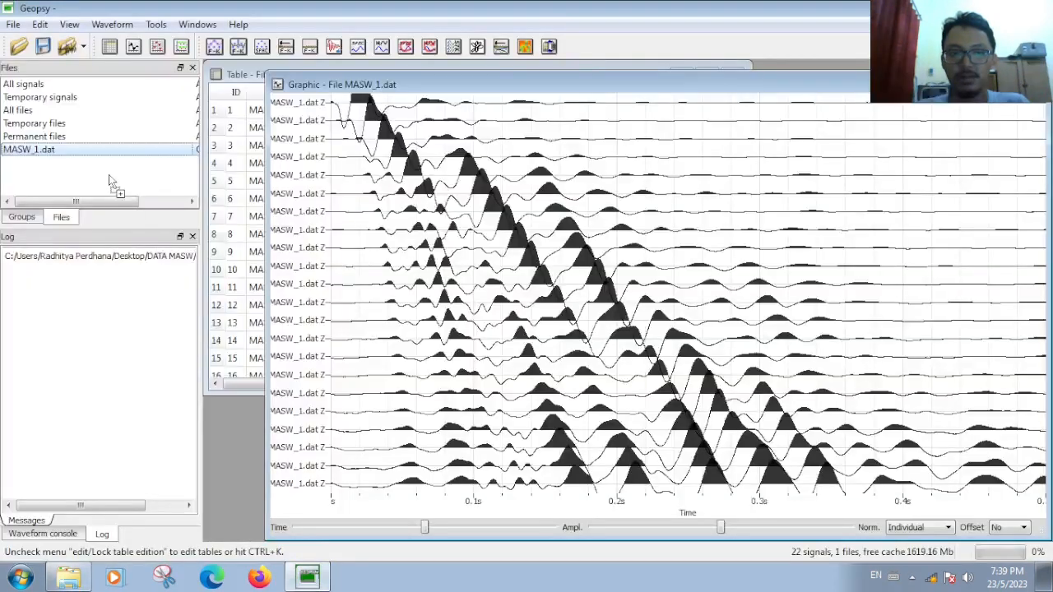
{"action": "left_click_drag", "start_coordinate": [111, 180], "coordinate": [108, 176]}
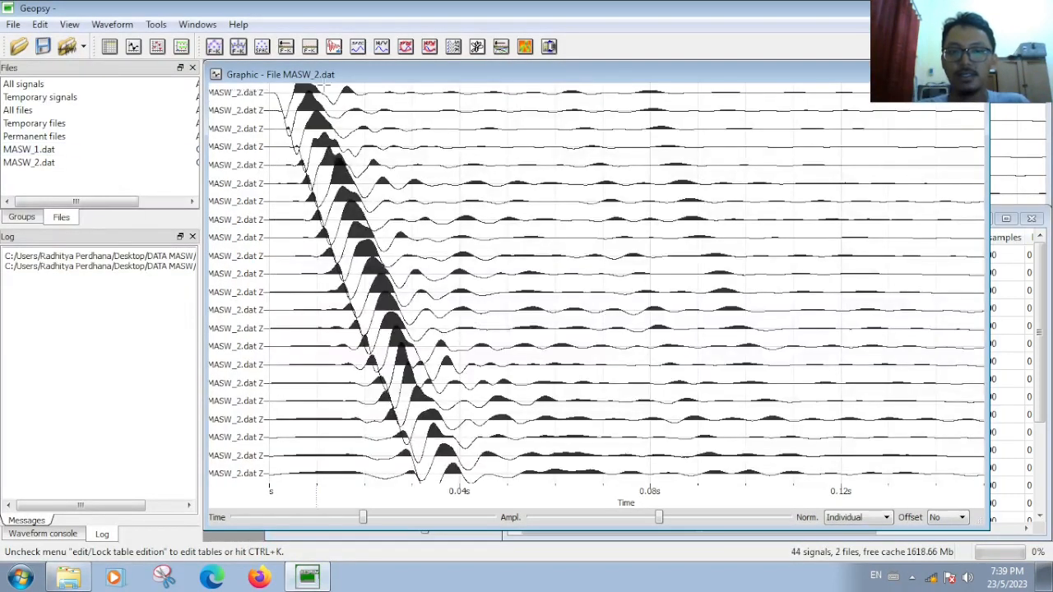
Step: Rearrange and close all table and graphic windows of MASW_1.dat and MASW_2.dat
{"action": "left_click_drag", "start_coordinate": [367, 73], "coordinate": [599, 188]}
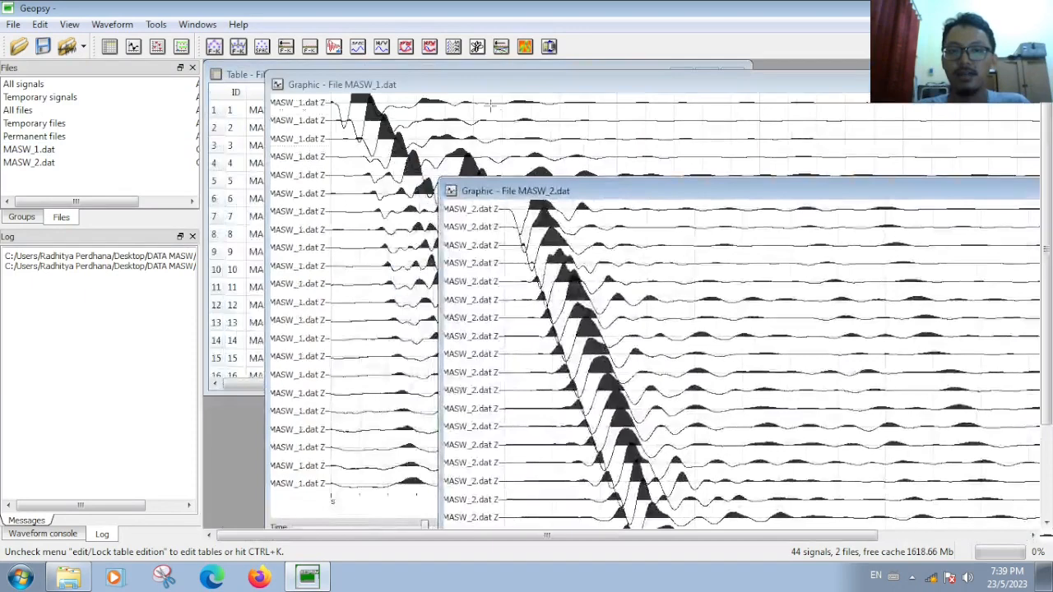
{"action": "left_click", "coordinate": [239, 79]}
{"action": "mouse_move", "coordinate": [239, 78]}
{"action": "left_mouse_down"}
{"action": "mouse_move", "coordinate": [355, 142]}
{"action": "mouse_move", "coordinate": [249, 68]}
{"action": "left_mouse_up"}
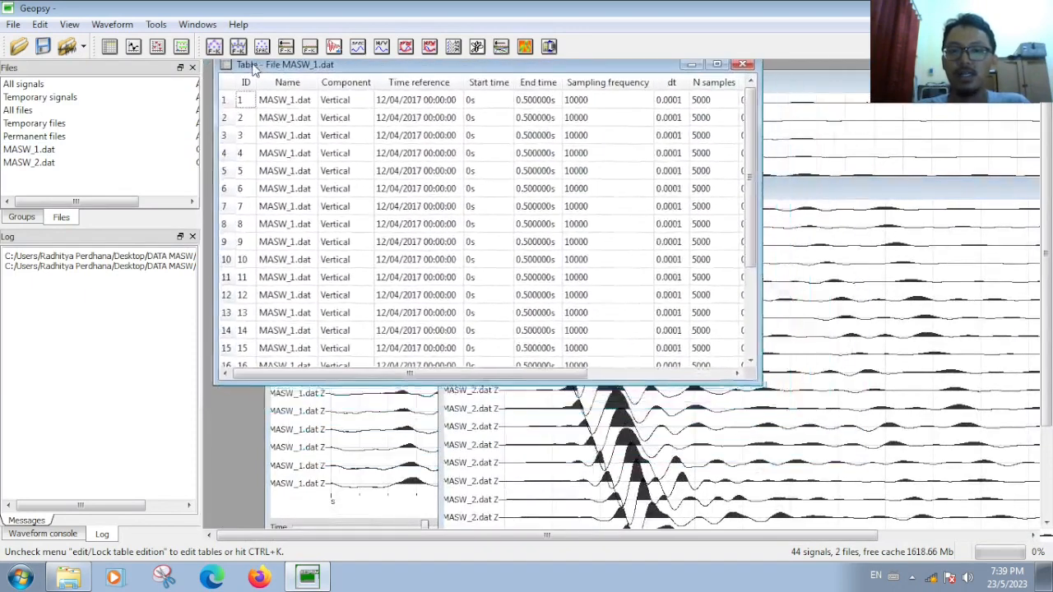
{"action": "left_click_drag", "start_coordinate": [840, 197], "coordinate": [665, 150]}
{"action": "left_click", "coordinate": [744, 65]}
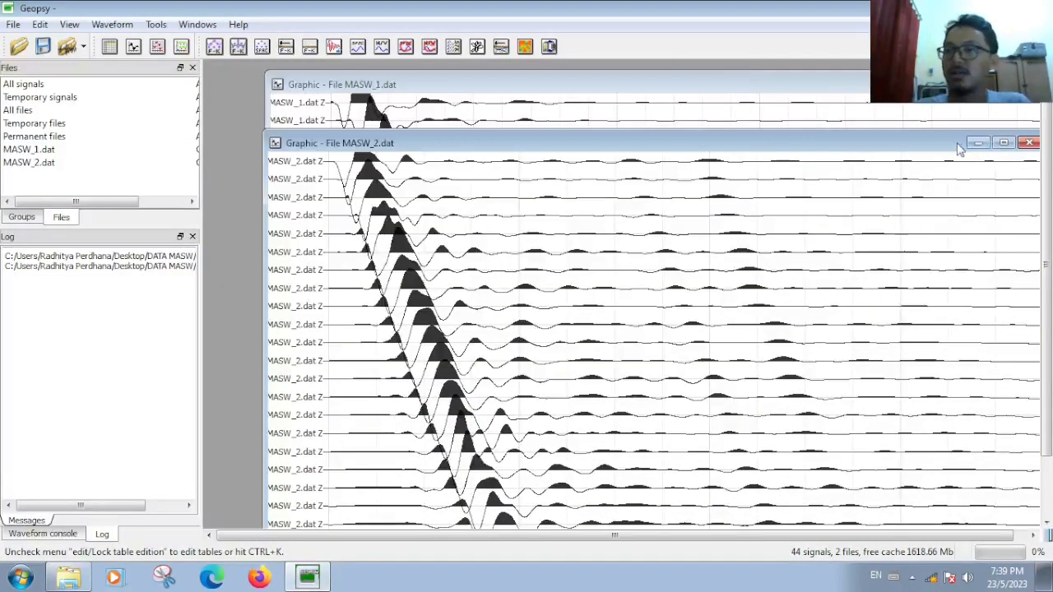
{"action": "left_click_drag", "start_coordinate": [963, 145], "coordinate": [836, 148]}
{"action": "left_click", "coordinate": [905, 144]}
{"action": "left_click", "coordinate": [1033, 219]}
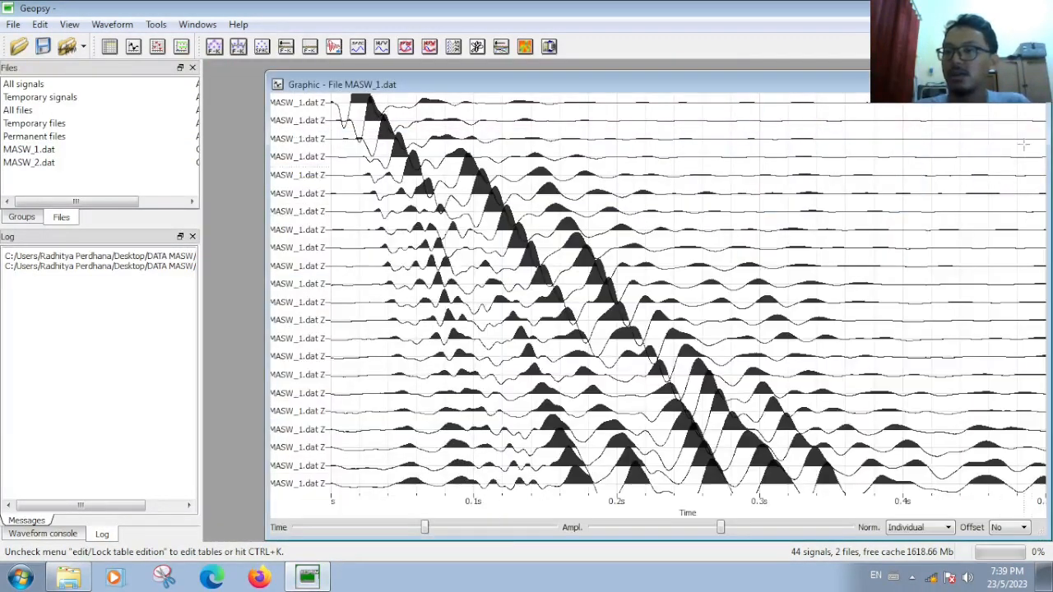
{"action": "left_click", "coordinate": [1035, 84]}
{"action": "left_click", "coordinate": [51, 205]}
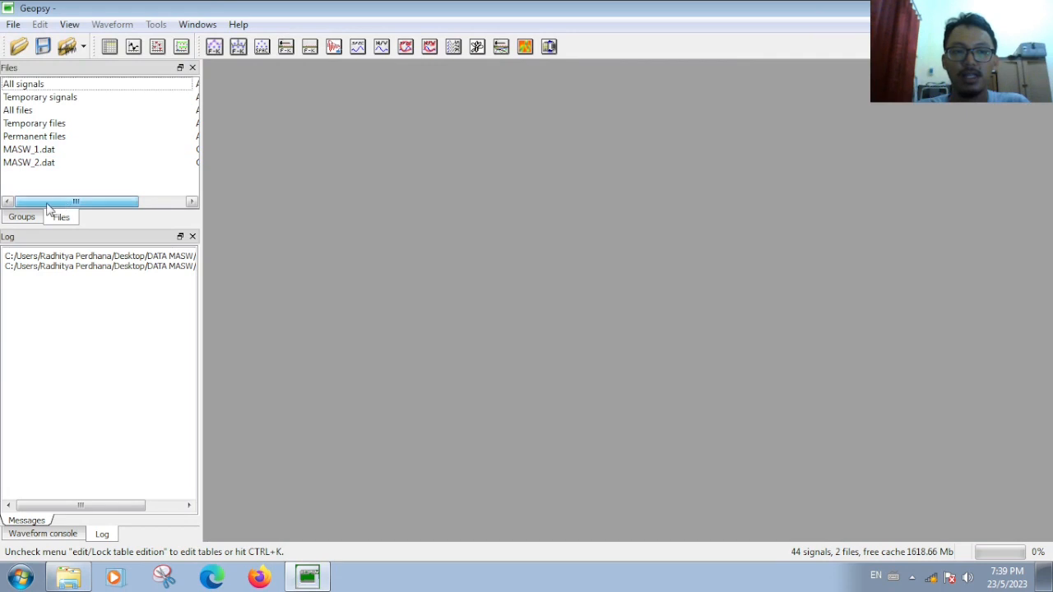
Step: Reopen the table and graphic views of MASW_1.dat to look at them, and close both again
{"action": "left_click", "coordinate": [43, 151]}
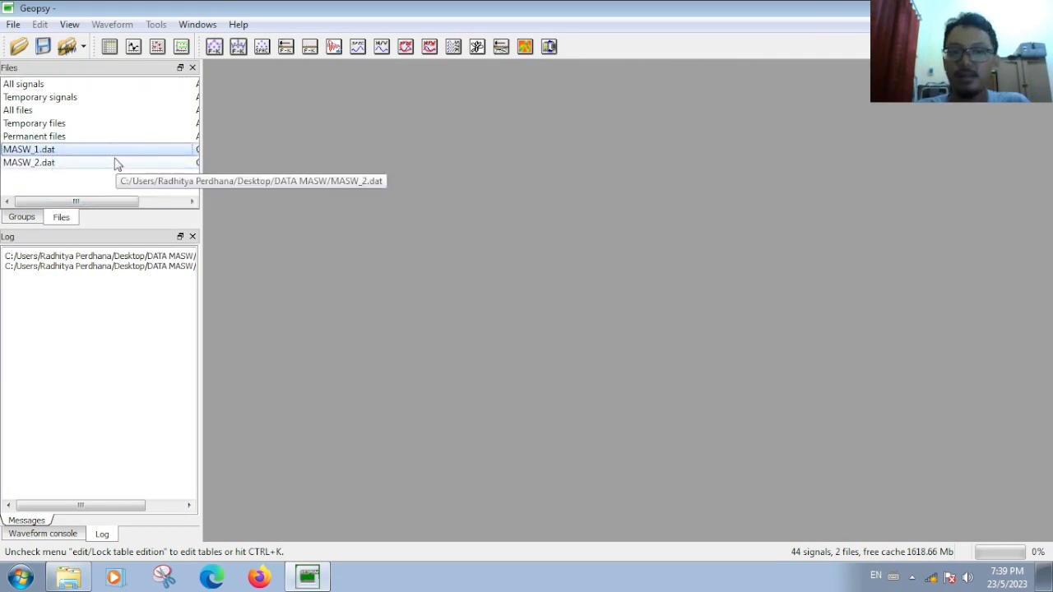
{"action": "double_click", "coordinate": [36, 155]}
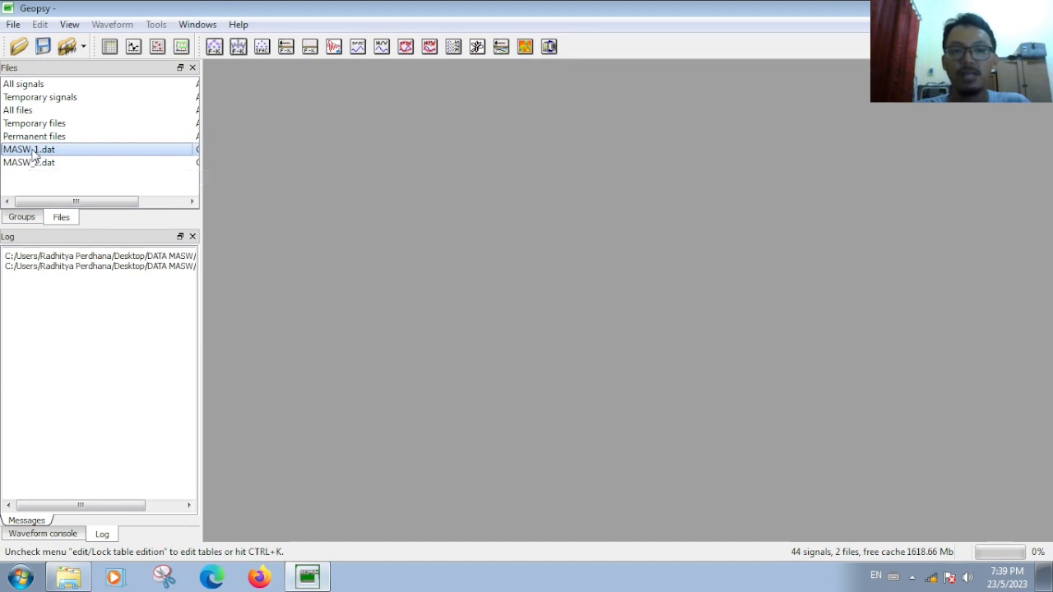
{"action": "left_click_drag", "start_coordinate": [313, 80], "coordinate": [387, 89]}
{"action": "left_click_drag", "start_coordinate": [879, 77], "coordinate": [828, 83]}
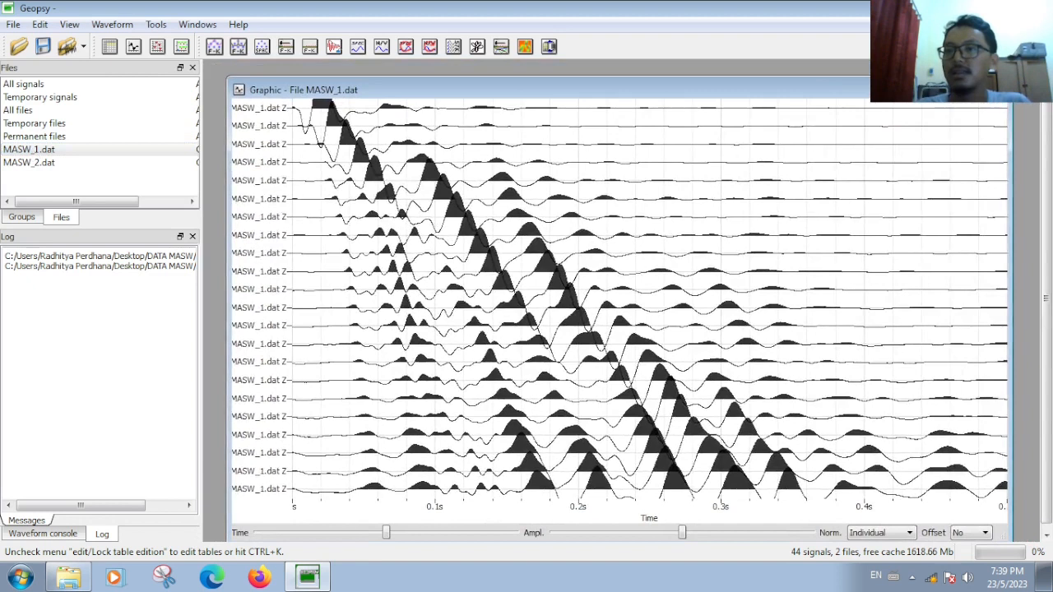
{"action": "left_click", "coordinate": [1001, 88]}
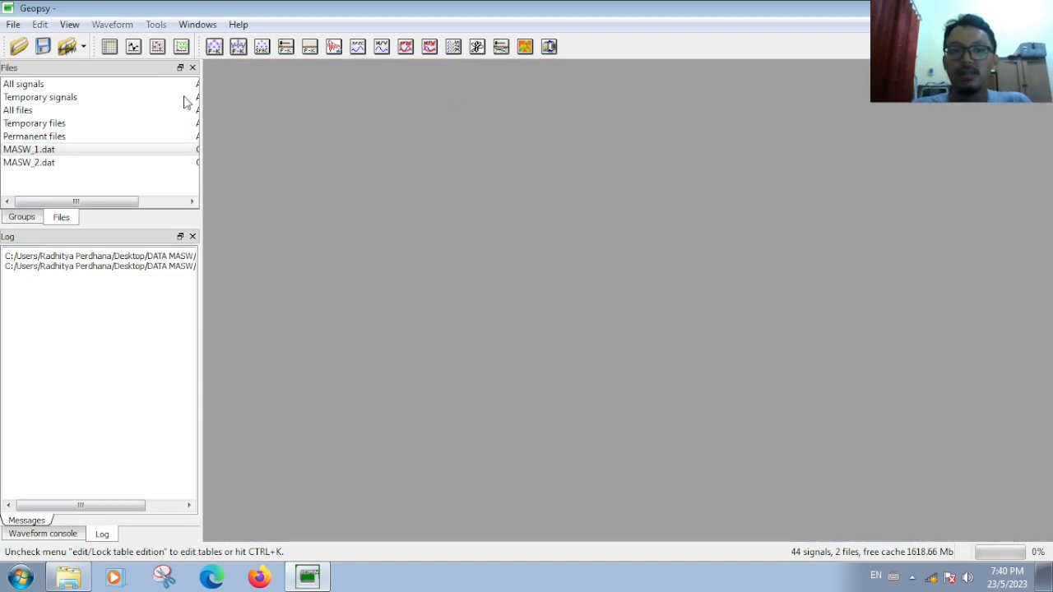
Step: Open MASW_1.dat from the file list in a signal table
{"action": "left_click", "coordinate": [39, 153]}
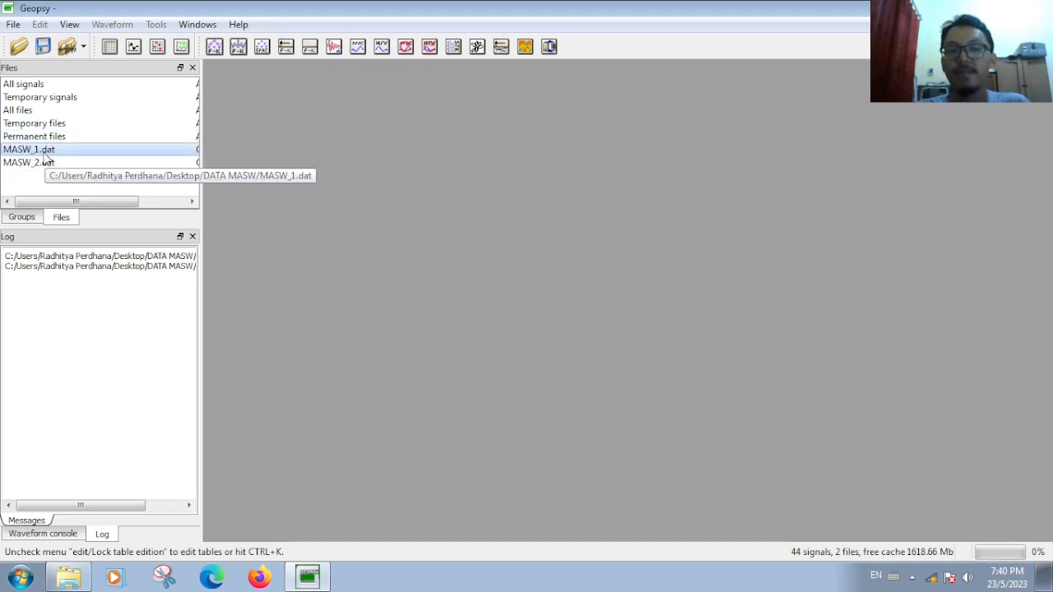
{"action": "mouse_move", "coordinate": [45, 154]}
{"action": "left_mouse_down"}
{"action": "mouse_move", "coordinate": [89, 135]}
{"action": "mouse_move", "coordinate": [106, 84]}
{"action": "mouse_move", "coordinate": [83, 149]}
{"action": "mouse_move", "coordinate": [66, 165]}
{"action": "mouse_move", "coordinate": [54, 158]}
{"action": "left_mouse_up"}
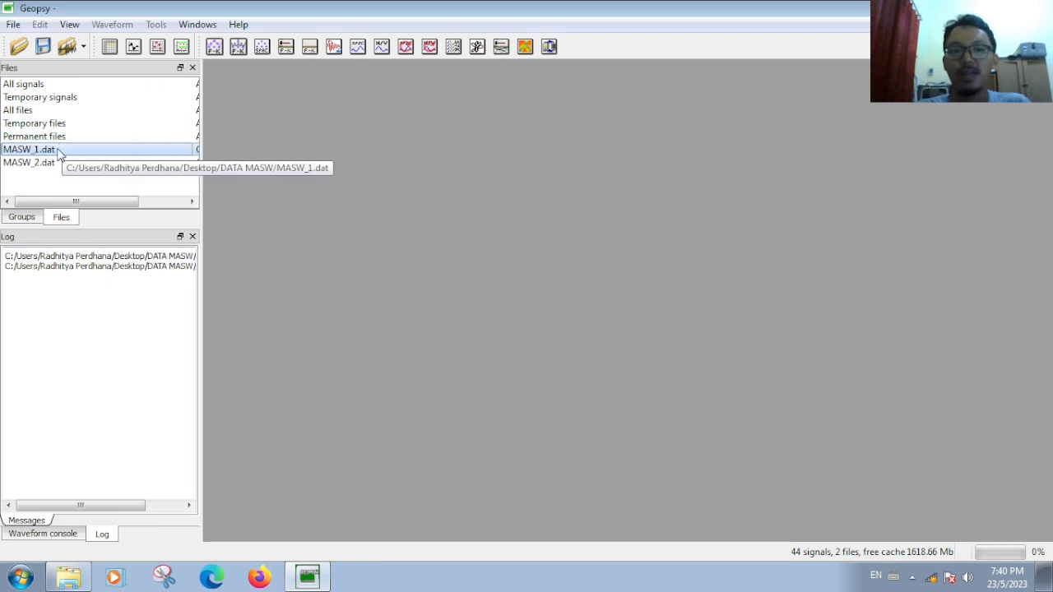
{"action": "left_click_drag", "start_coordinate": [37, 154], "coordinate": [110, 49]}
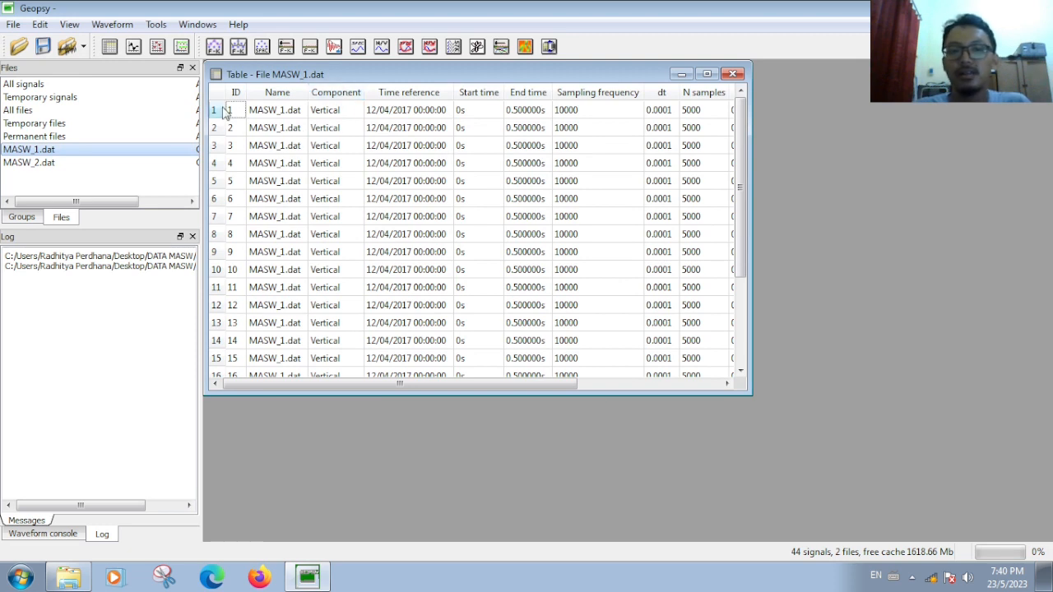
Step: Examine the MASW_1.dat signal table, checking the component, timing, sampling and receiver coordinate columns
{"action": "left_click_drag", "start_coordinate": [744, 136], "coordinate": [730, 268]}
{"action": "left_click_drag", "start_coordinate": [740, 216], "coordinate": [734, 117]}
{"action": "left_click", "coordinate": [732, 115]}
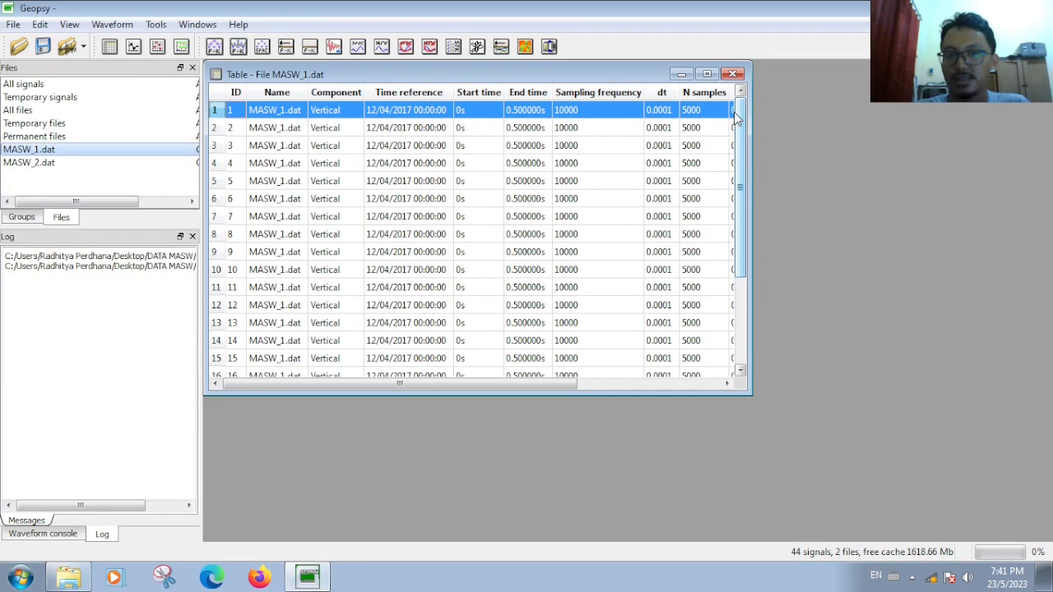
{"action": "left_click", "coordinate": [418, 127]}
{"action": "left_click", "coordinate": [320, 114]}
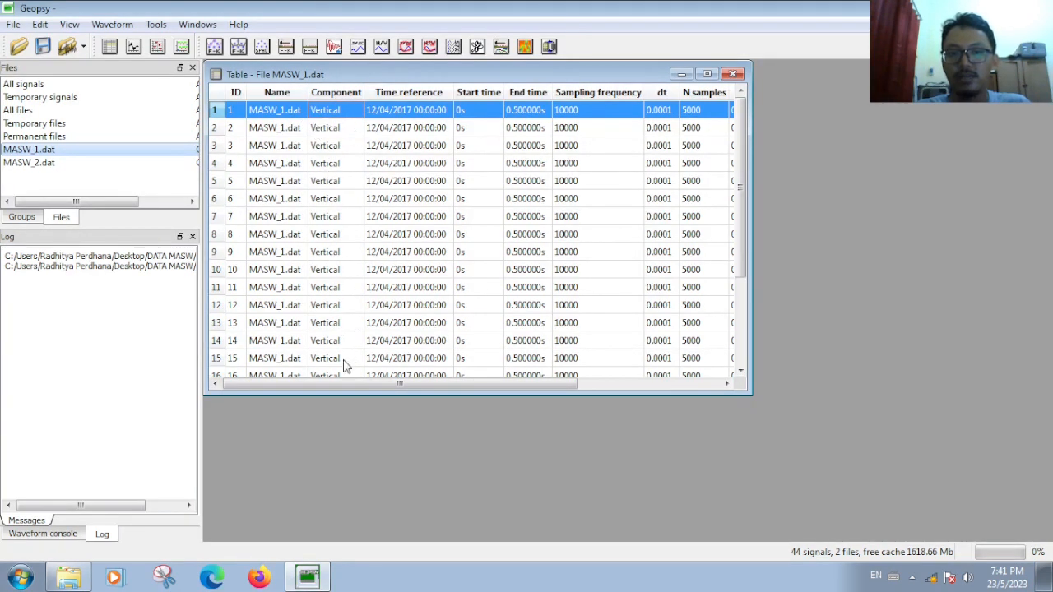
{"action": "left_click_drag", "start_coordinate": [746, 190], "coordinate": [749, 135]}
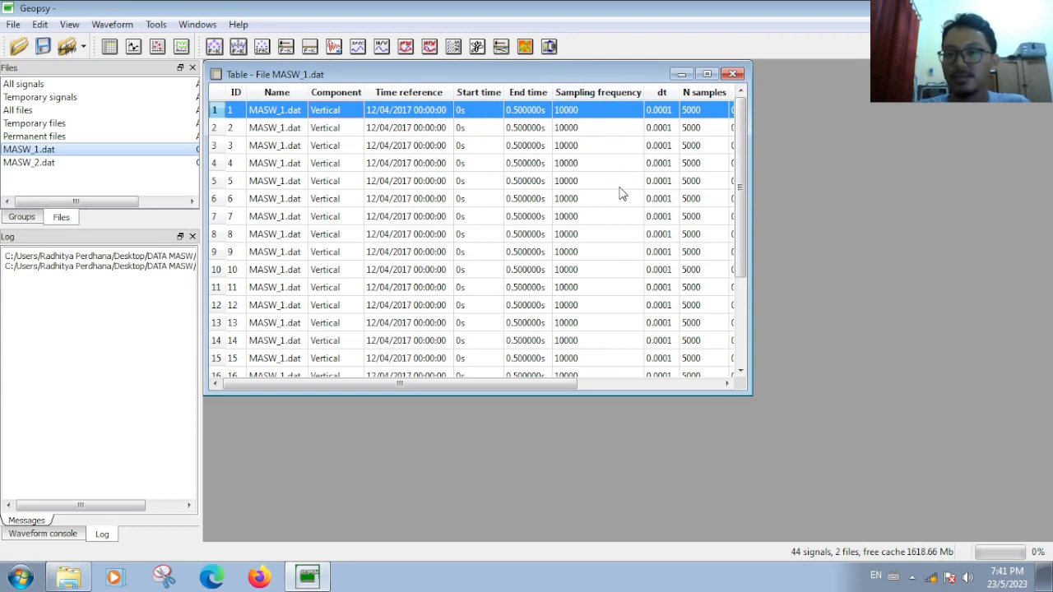
{"action": "left_click_drag", "start_coordinate": [553, 383], "coordinate": [695, 382]}
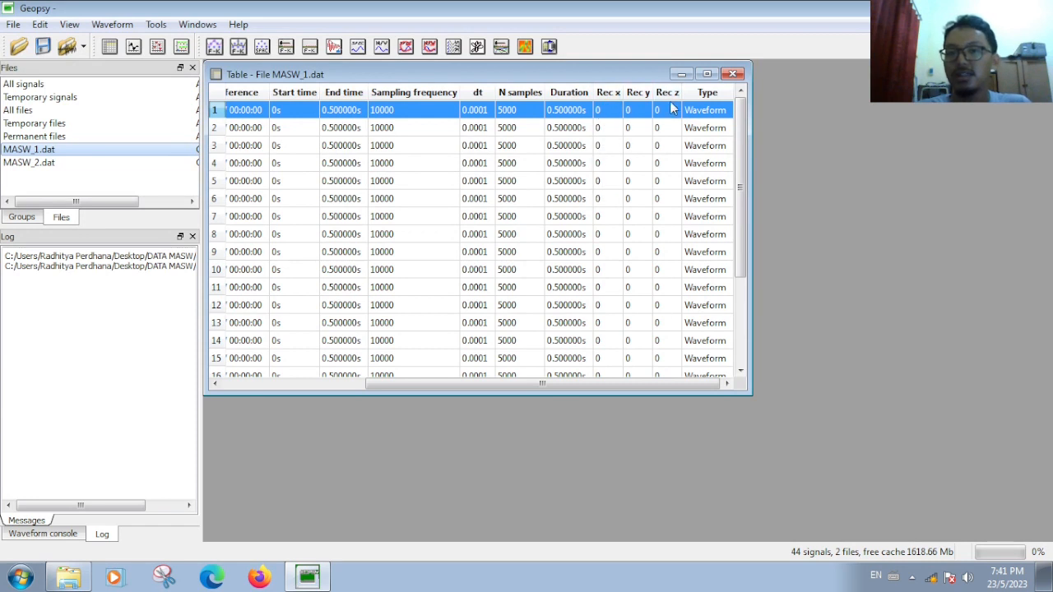
{"action": "left_click_drag", "start_coordinate": [738, 144], "coordinate": [747, 206]}
{"action": "key", "text": "ctrl+Home"}
{"action": "left_click", "coordinate": [612, 128]}
{"action": "left_click", "coordinate": [611, 117]}
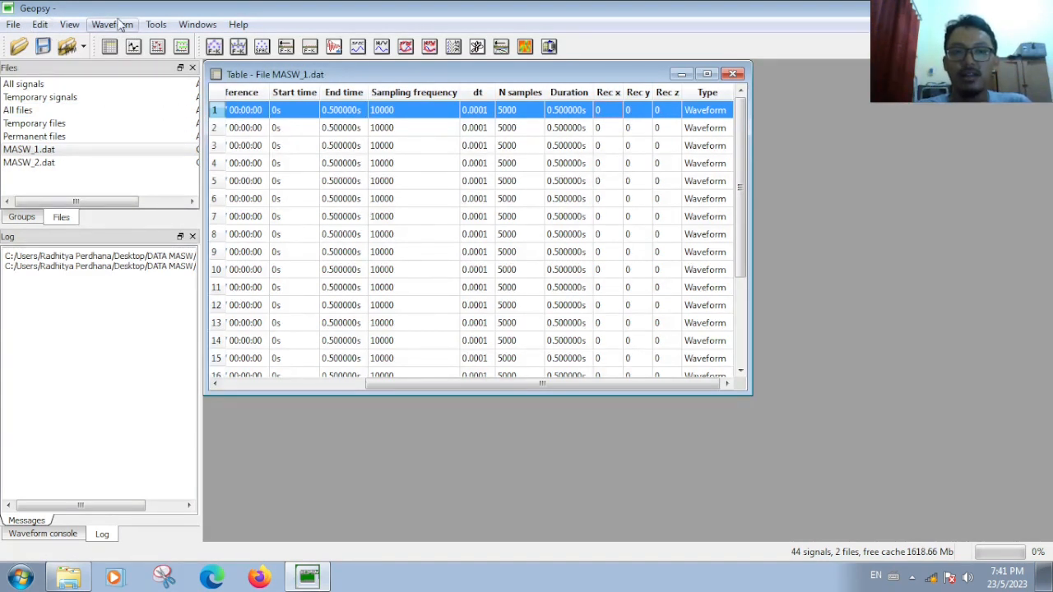
Step: Unlock table editing for MASW_1.dat and open the first signal's Rec x cell for editing
{"action": "left_click", "coordinate": [43, 27]}
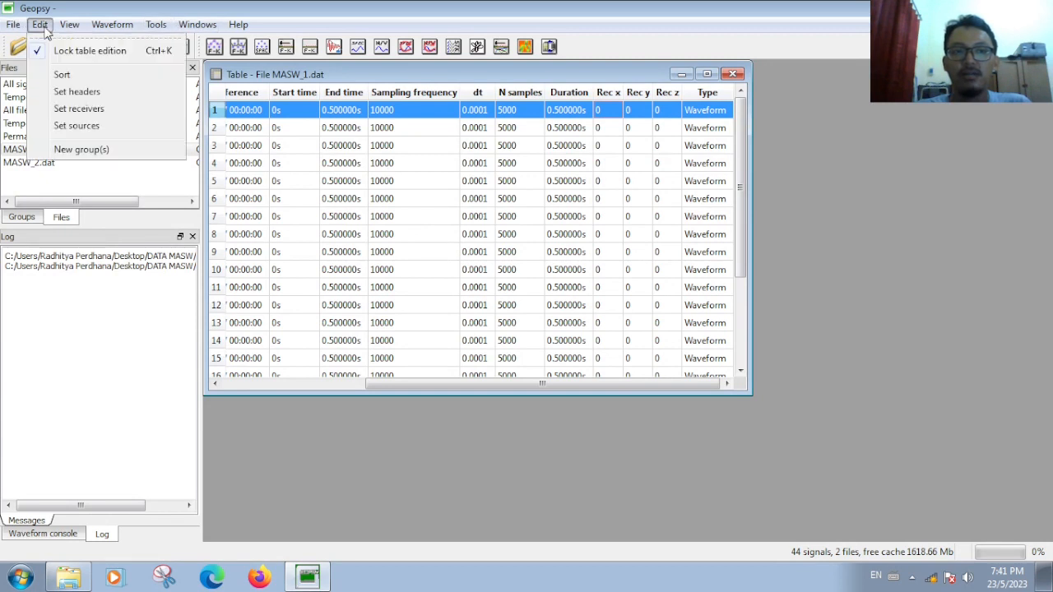
{"action": "left_click", "coordinate": [88, 53]}
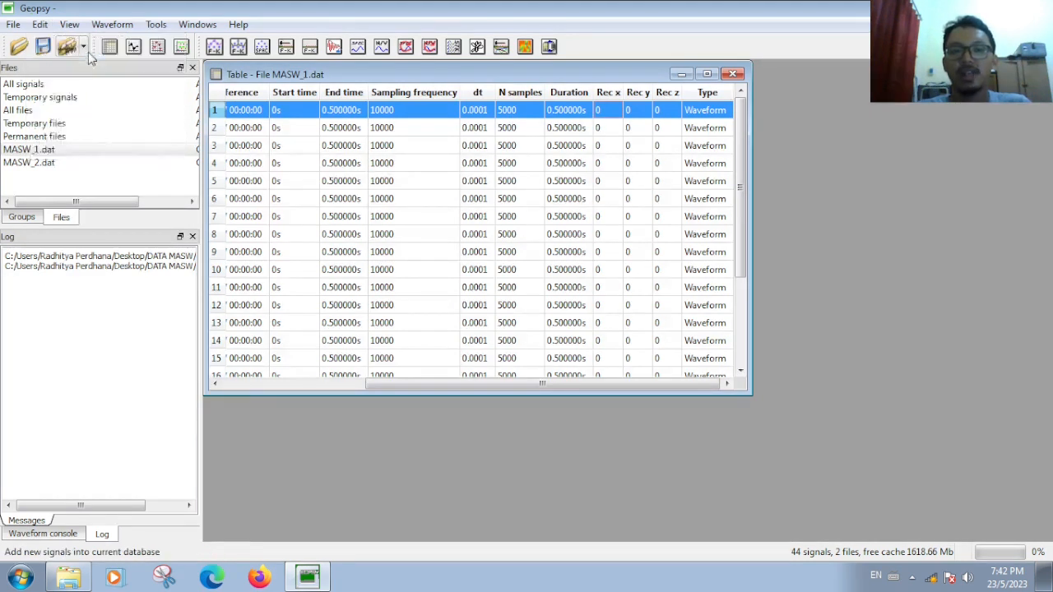
{"action": "left_click", "coordinate": [403, 144]}
{"action": "left_click", "coordinate": [451, 125]}
{"action": "left_click", "coordinate": [515, 116]}
{"action": "left_click", "coordinate": [561, 116]}
{"action": "left_click", "coordinate": [614, 116]}
{"action": "left_click", "coordinate": [610, 132]}
{"action": "left_click", "coordinate": [613, 162]}
{"action": "left_click", "coordinate": [603, 127]}
{"action": "left_click", "coordinate": [604, 110]}
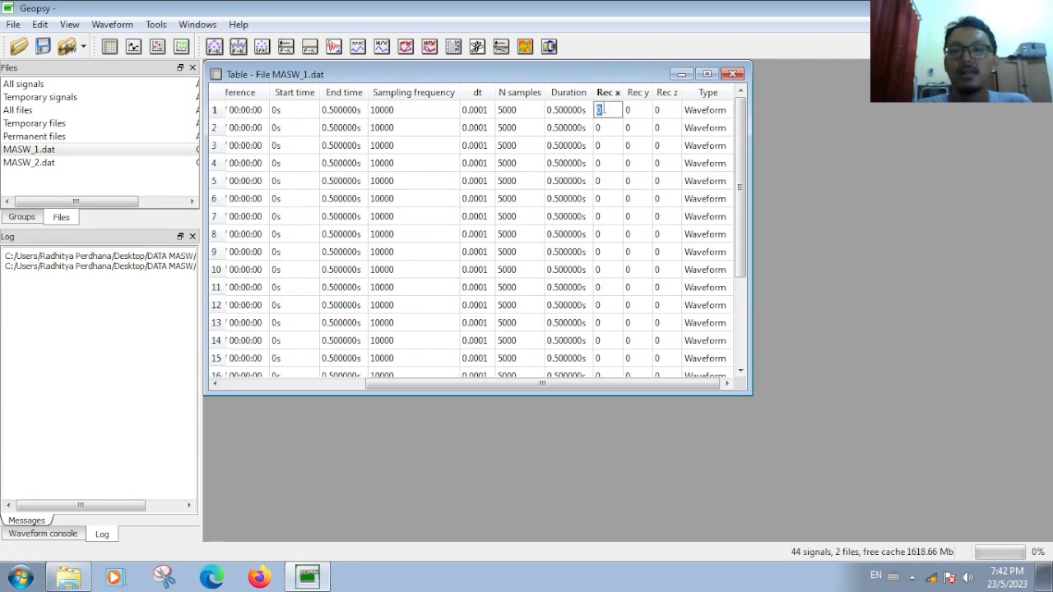
Step: Open the source coordinates of MASW_1.dat, look through the name, X, Y and Z cells, and close the dialog without changes
{"action": "left_click", "coordinate": [38, 27]}
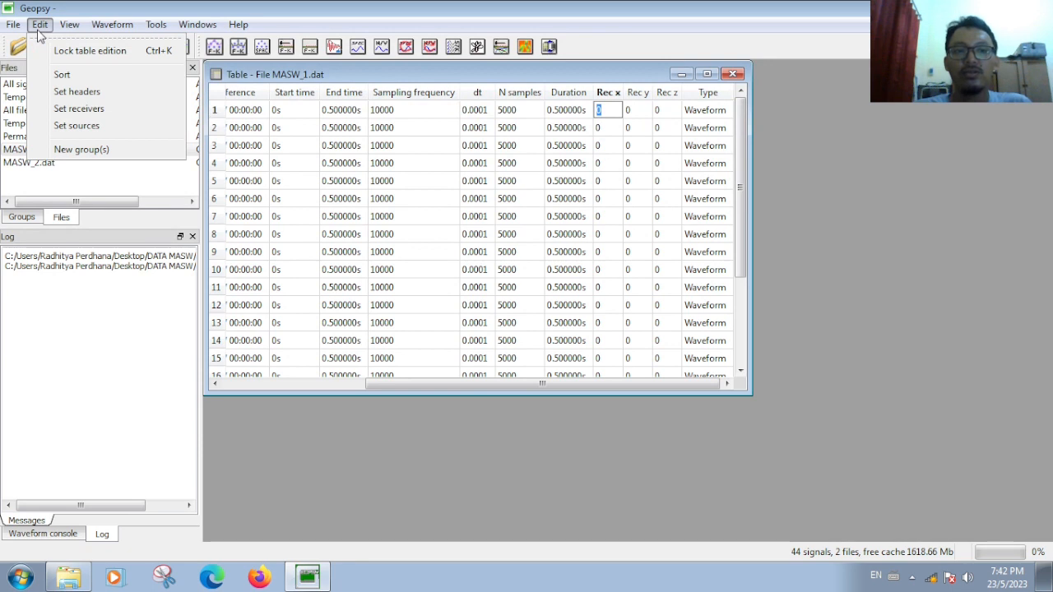
{"action": "left_click", "coordinate": [77, 125]}
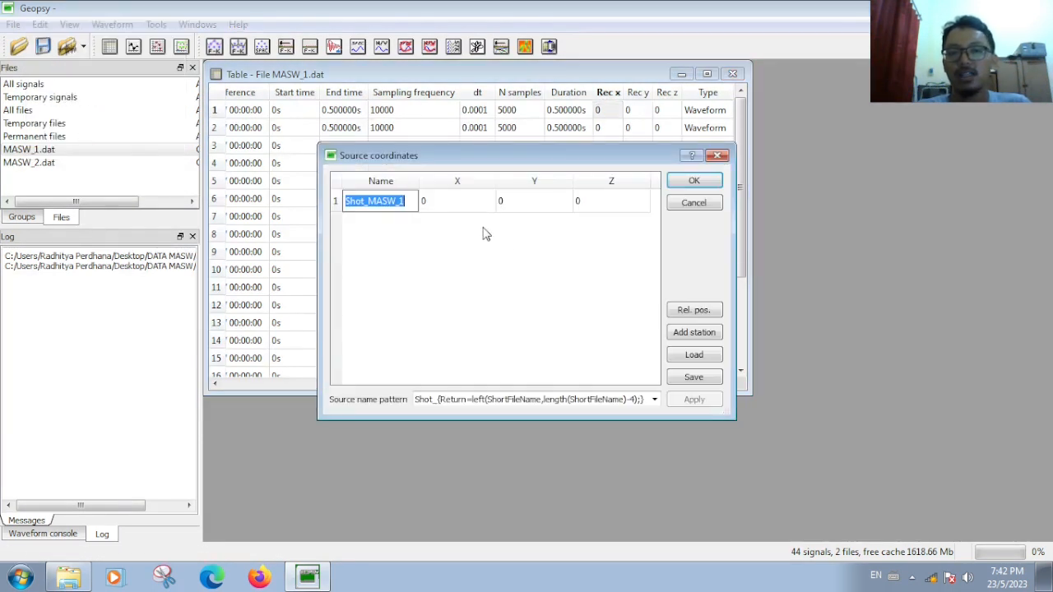
{"action": "left_click", "coordinate": [454, 228]}
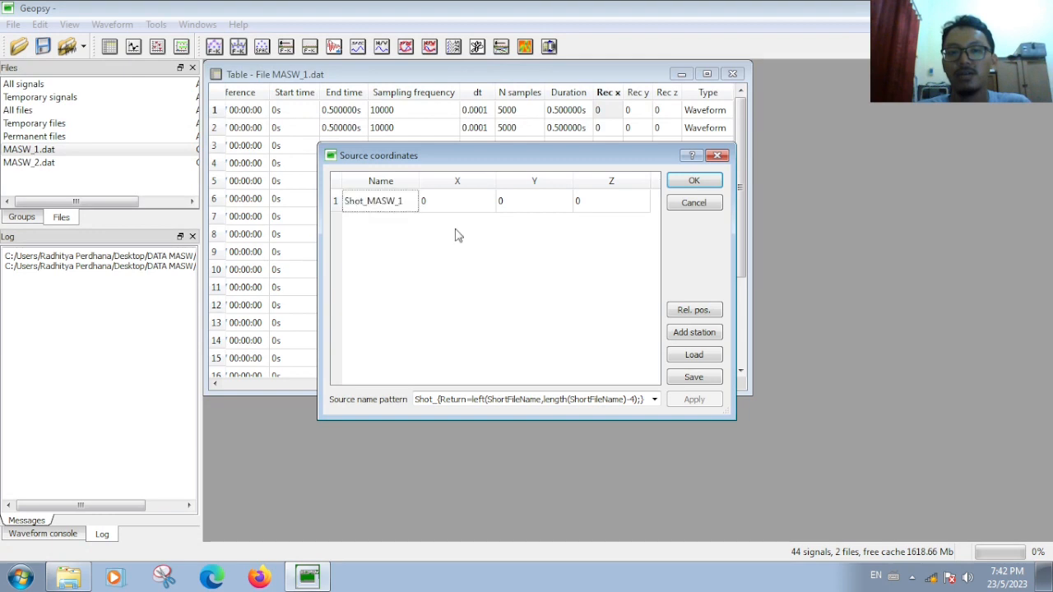
{"action": "left_click", "coordinate": [375, 206]}
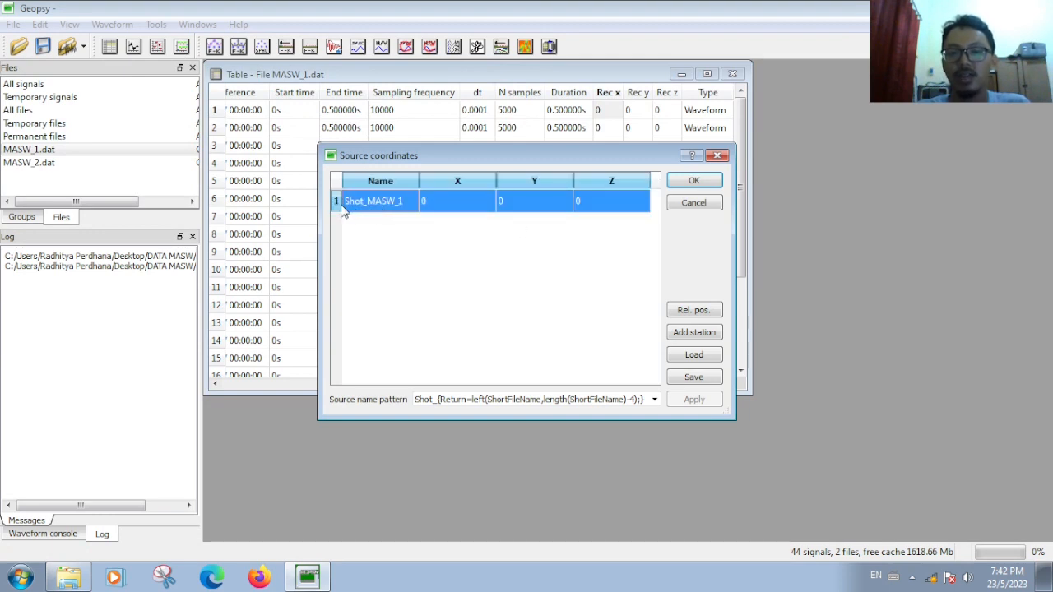
{"action": "key", "text": "Tab"}
{"action": "key", "text": "Tab"}
{"action": "key", "text": "Tab"}
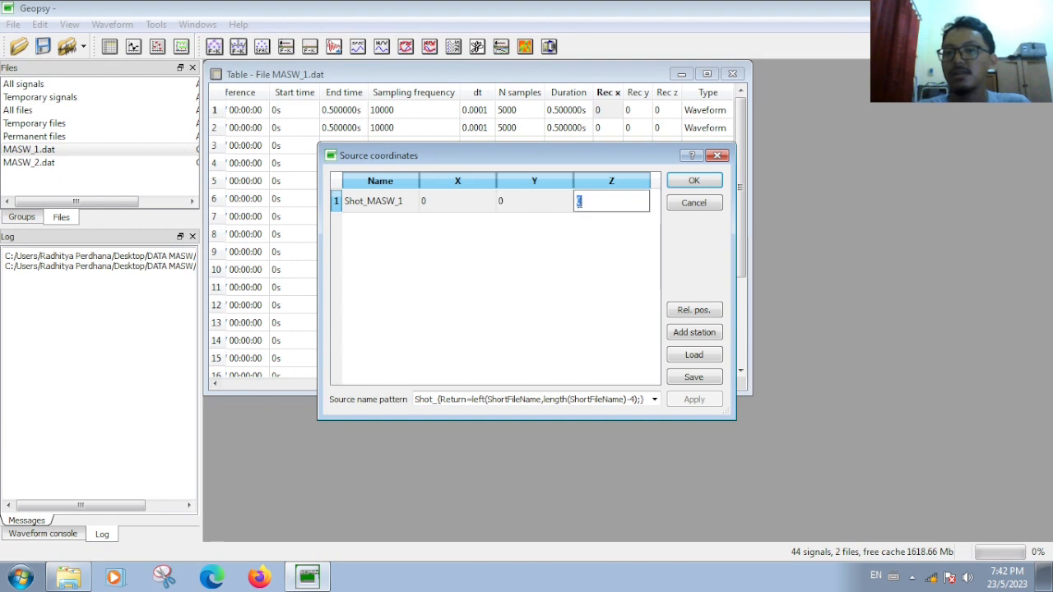
{"action": "left_click", "coordinate": [459, 202]}
{"action": "left_click", "coordinate": [531, 211]}
{"action": "left_click", "coordinate": [619, 205]}
{"action": "left_click", "coordinate": [442, 205]}
{"action": "left_click", "coordinate": [513, 210]}
{"action": "left_click", "coordinate": [613, 211]}
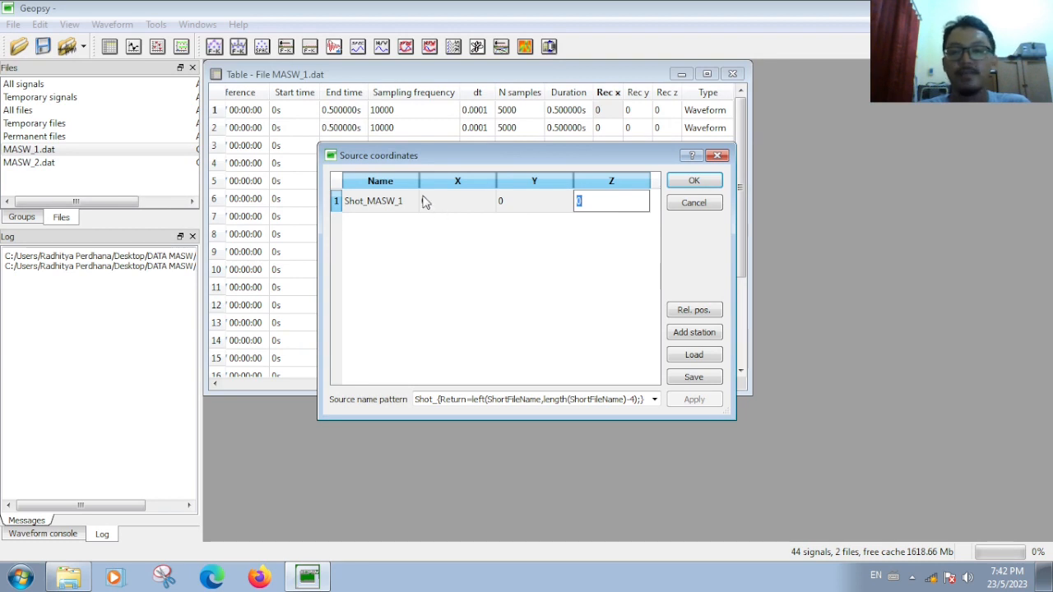
{"action": "left_click", "coordinate": [531, 203]}
{"action": "left_click", "coordinate": [580, 250]}
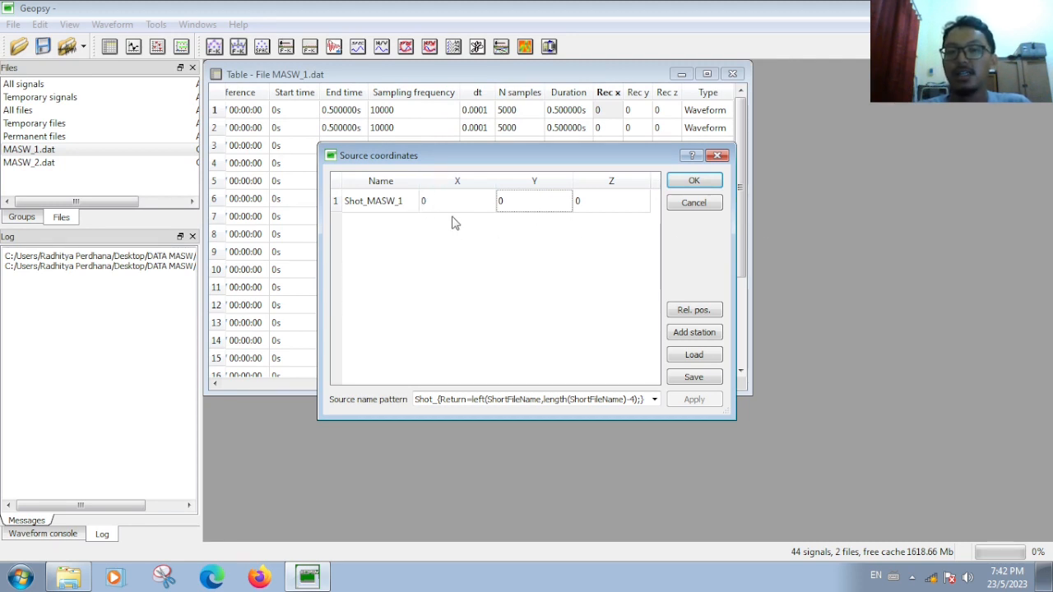
{"action": "left_click", "coordinate": [719, 157]}
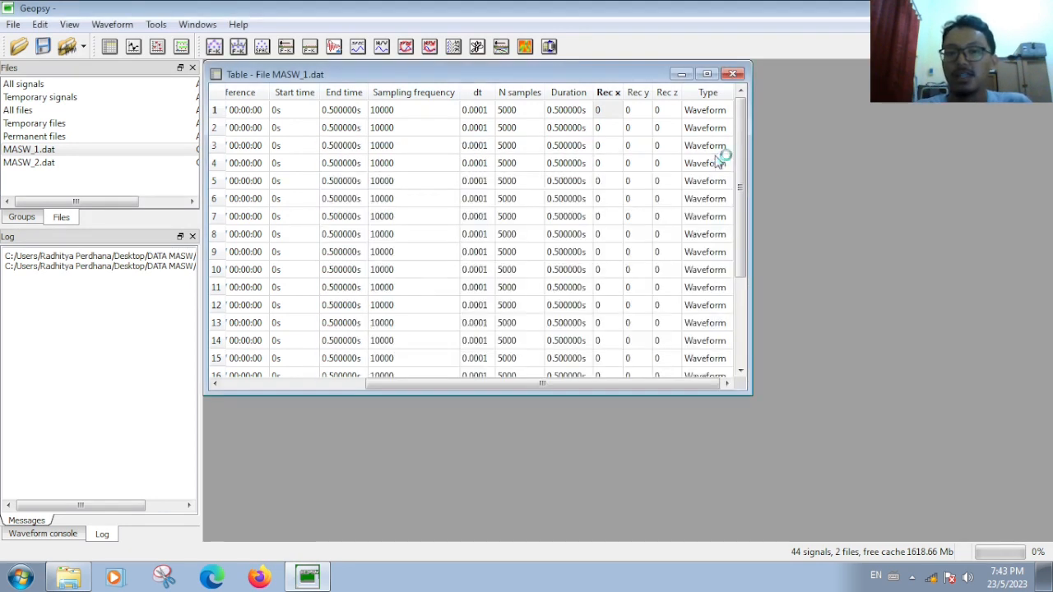
{"action": "left_click", "coordinate": [112, 26]}
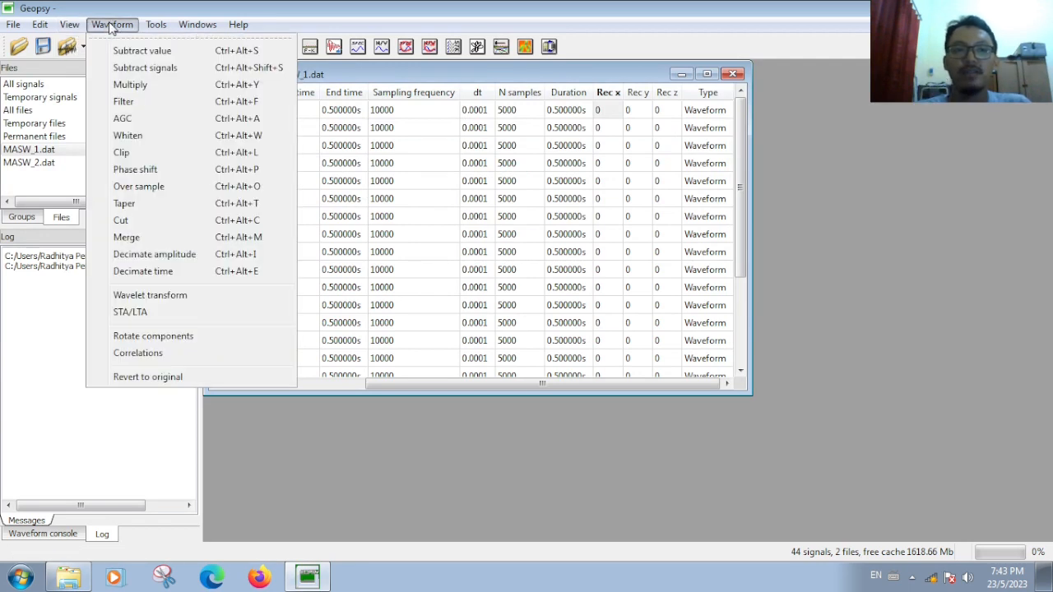
{"action": "mouse_move", "coordinate": [39, 25]}
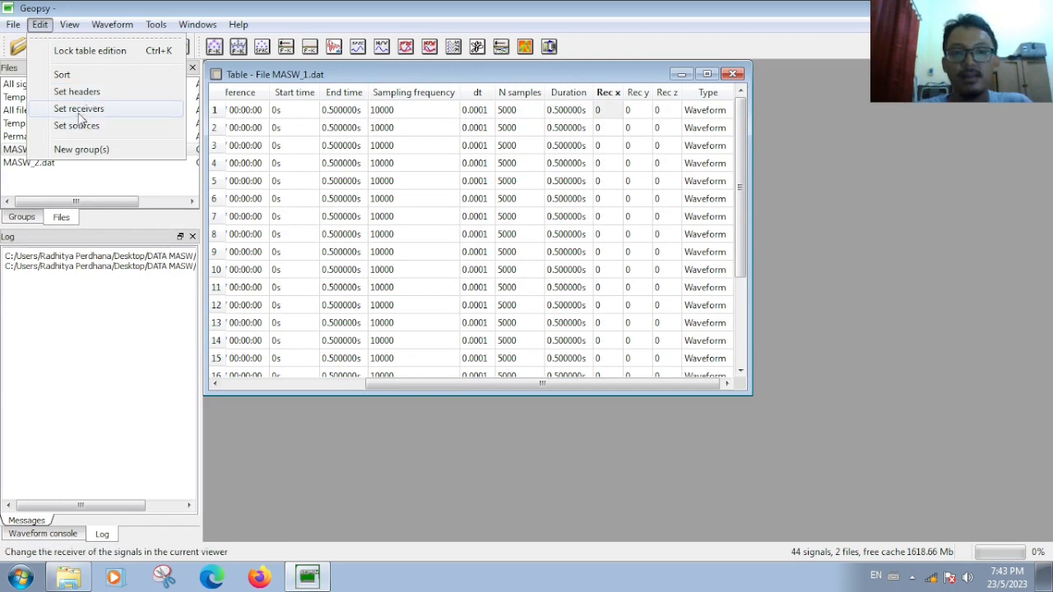
{"action": "left_click", "coordinate": [475, 65]}
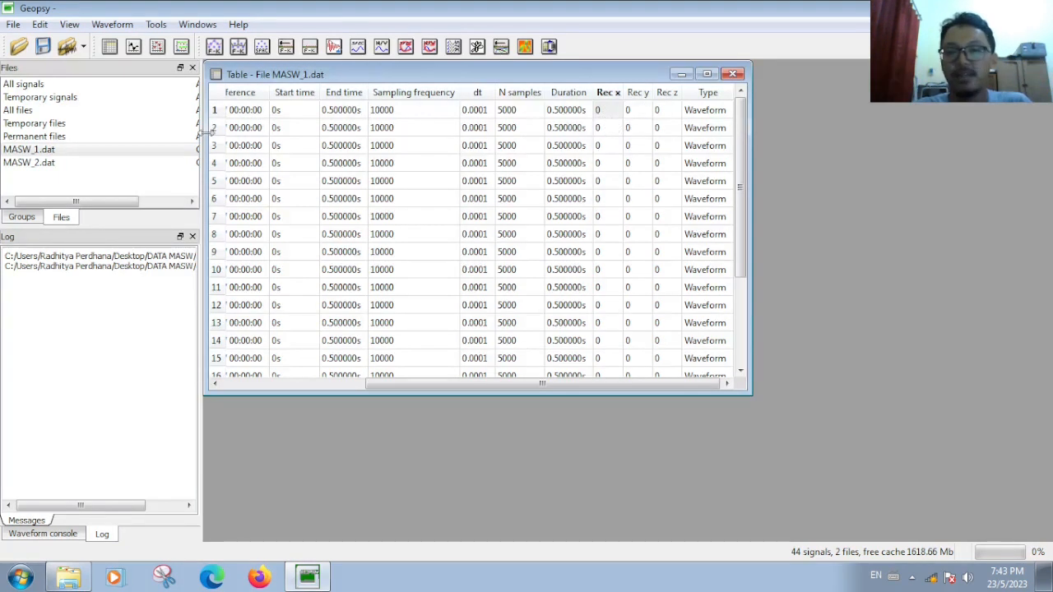
{"action": "left_click_drag", "start_coordinate": [400, 384], "coordinate": [271, 387]}
{"action": "left_click_drag", "start_coordinate": [396, 383], "coordinate": [525, 383]}
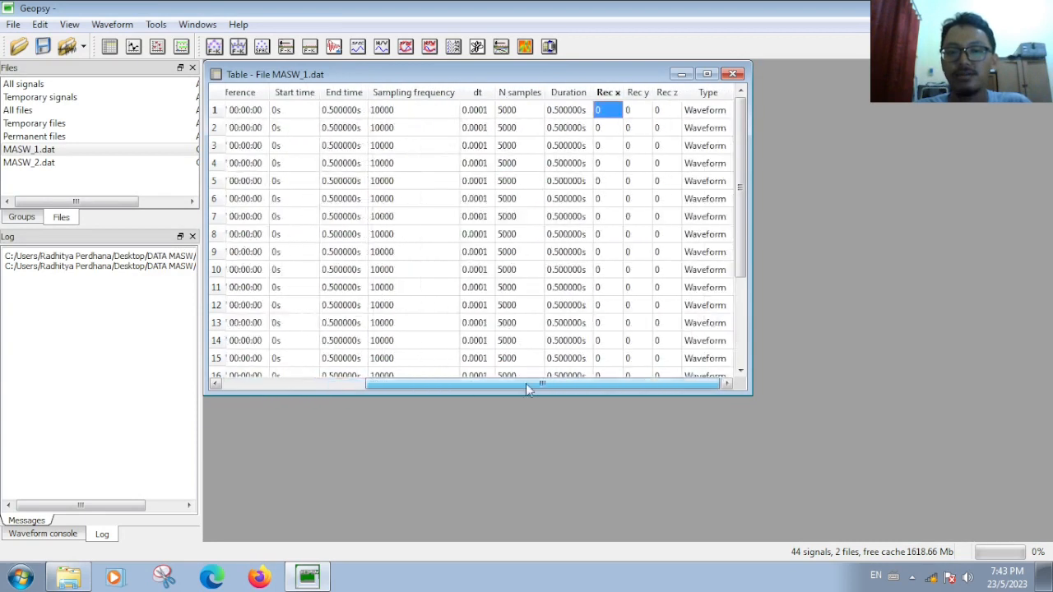
Step: Set the Rec x coordinate of signal 1 to 2 and of signal 2 to 4 in the MASW_1.dat table
{"action": "double_click", "coordinate": [613, 109]}
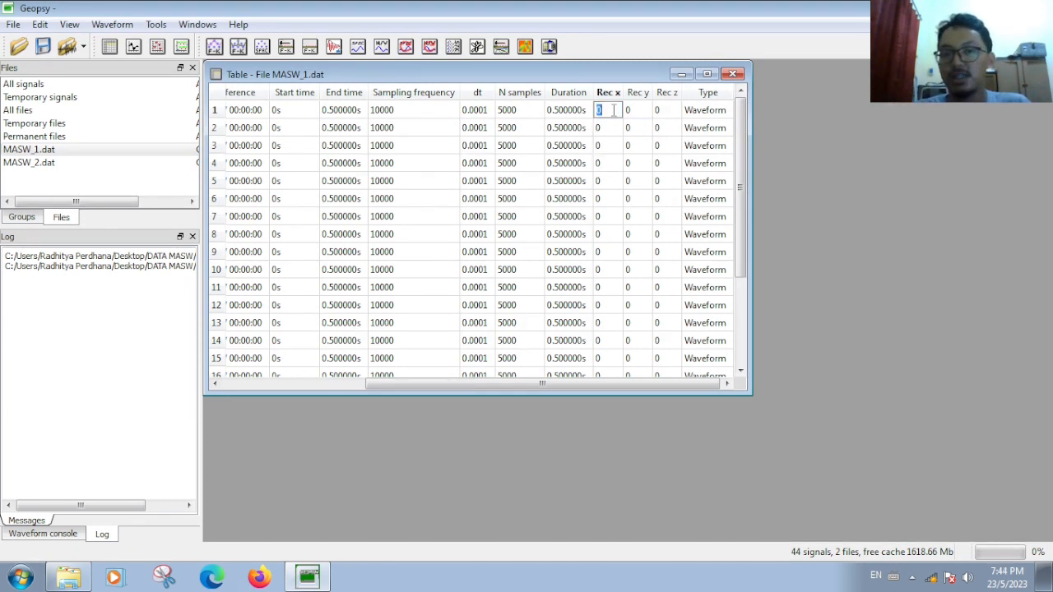
{"action": "double_click", "coordinate": [614, 127]}
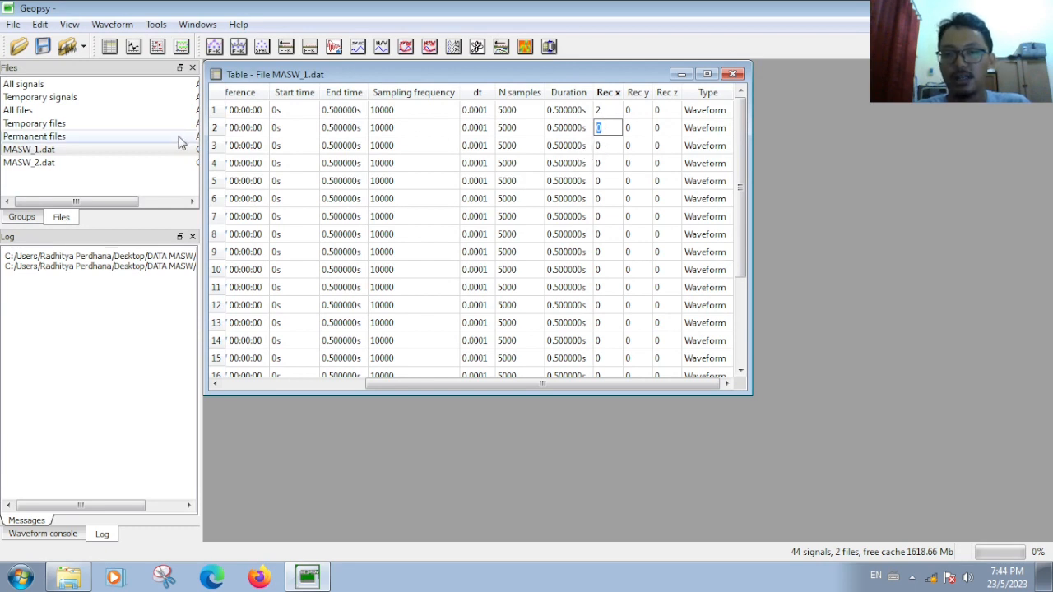
{"action": "left_click", "coordinate": [217, 134]}
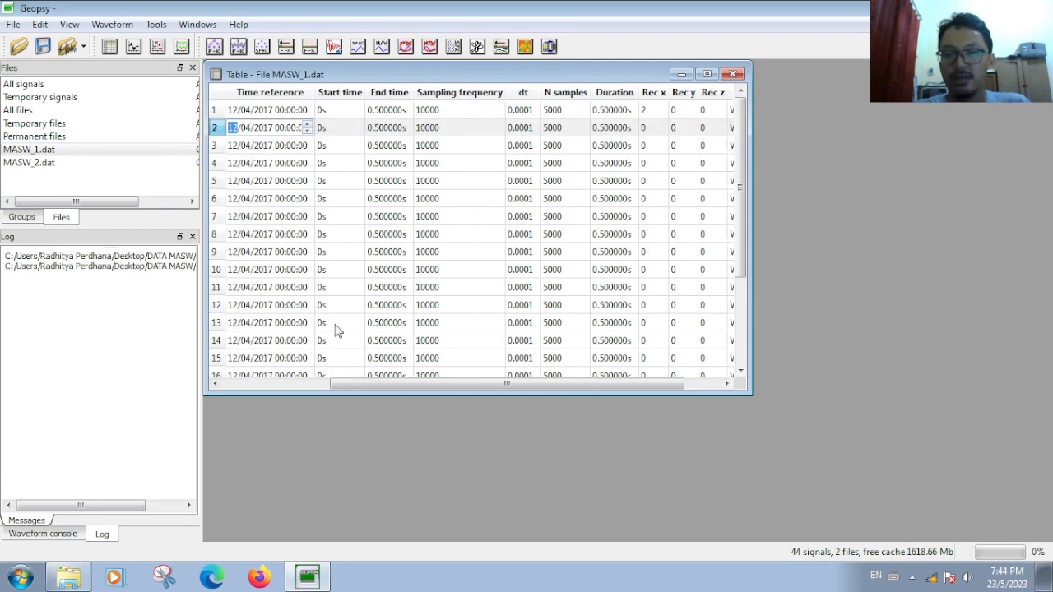
{"action": "left_click_drag", "start_coordinate": [375, 392], "coordinate": [401, 419]}
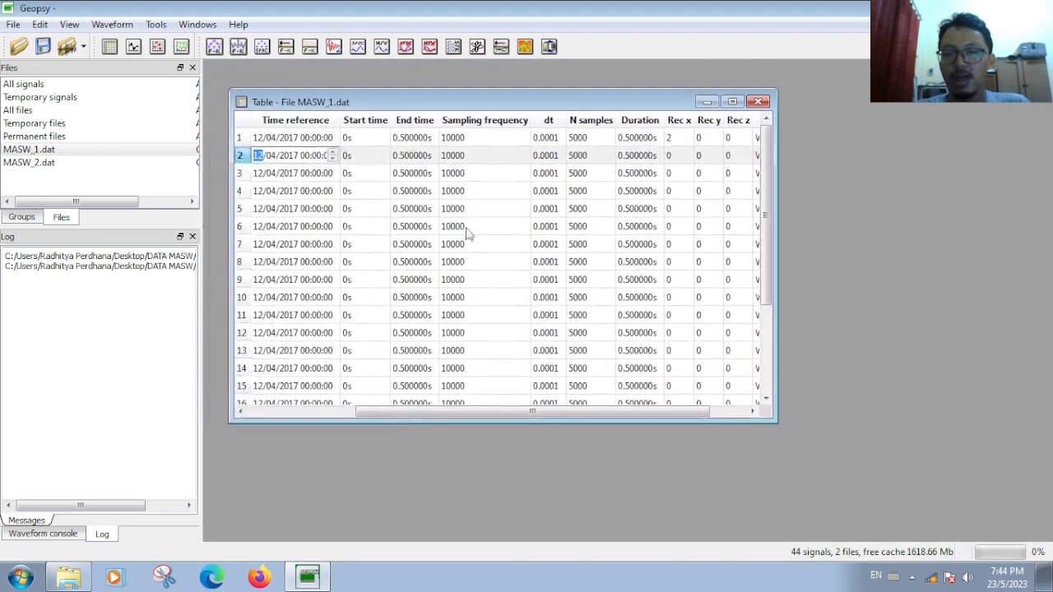
{"action": "left_click", "coordinate": [543, 156]}
{"action": "left_click_drag", "start_coordinate": [620, 418], "coordinate": [688, 411]}
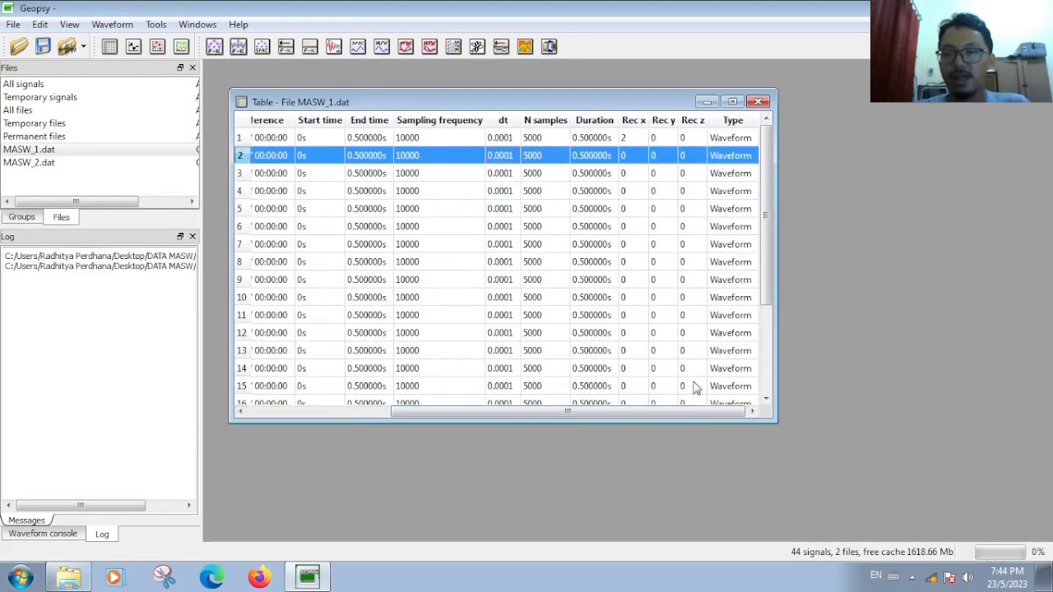
{"action": "double_click", "coordinate": [634, 155]}
{"action": "type", "text": "4"}
Step: Fill the Rec x coordinates of signals 3 to 10 with 6 to 20, increasing by 2 per signal
{"action": "double_click", "coordinate": [632, 173]}
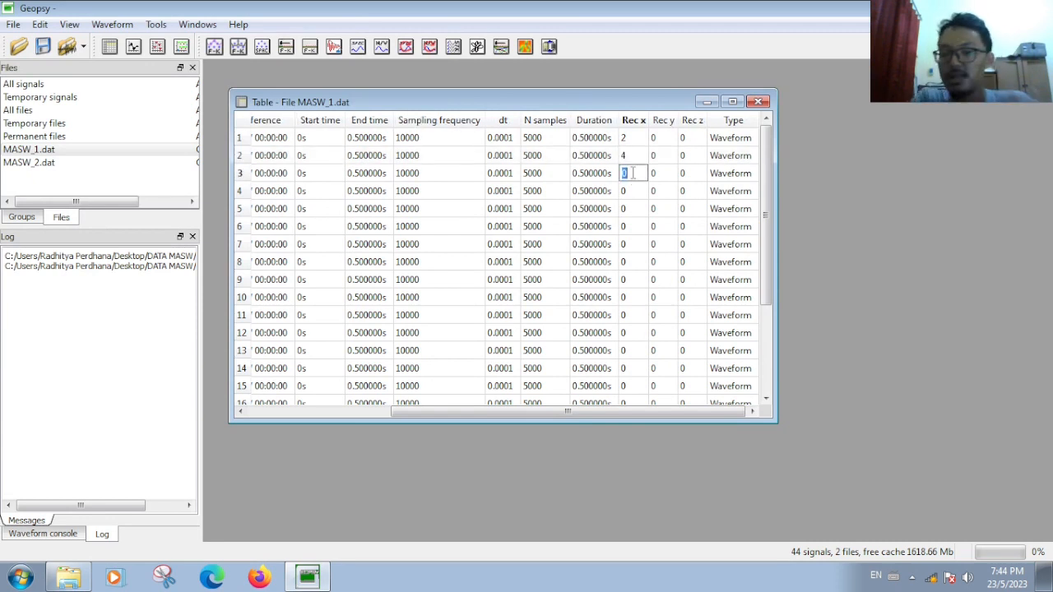
{"action": "key", "text": "Return"}
{"action": "key", "text": "Return"}
{"action": "type", "text": "10"}
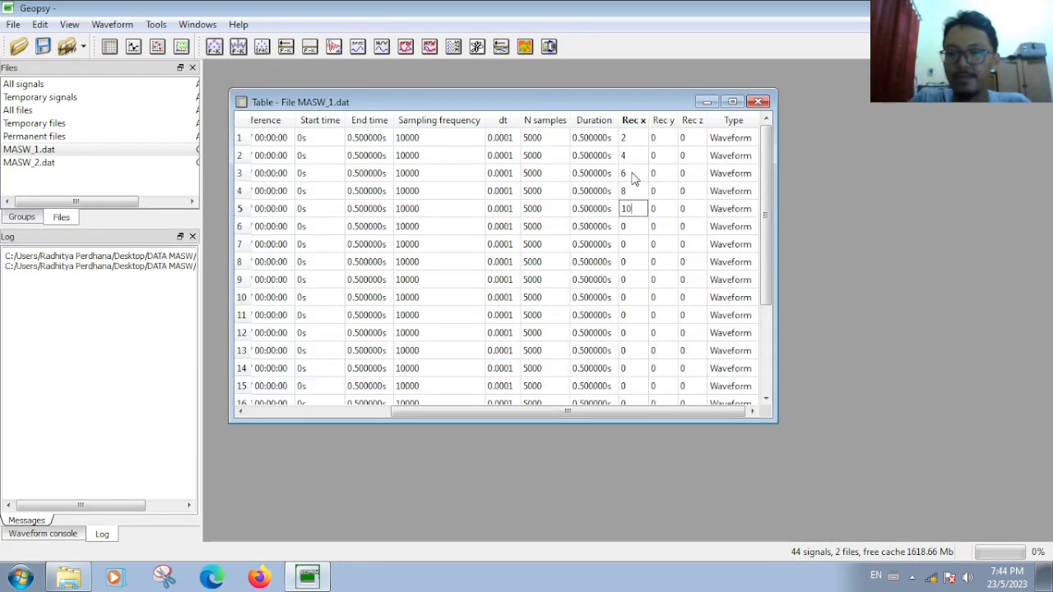
{"action": "key", "text": "Return"}
{"action": "type", "text": "12"}
{"action": "key", "text": "Return"}
{"action": "type", "text": "14"}
{"action": "key", "text": "Return"}
{"action": "type", "text": "16"}
{"action": "key", "text": "Return"}
{"action": "type", "text": "18"}
{"action": "key", "text": "Return"}
{"action": "type", "text": "20"}
{"action": "key", "text": "Return"}
Step: Fill the Rec x coordinates of signals 11 to 16 with 22 to 32, increasing by 2 per signal
{"action": "type", "text": "22"}
{"action": "key", "text": "Return"}
{"action": "type", "text": "24"}
{"action": "key", "text": "Return"}
{"action": "type", "text": "26"}
{"action": "key", "text": "Return"}
{"action": "type", "text": "28"}
{"action": "key", "text": "Return"}
{"action": "type", "text": "30"}
{"action": "key", "text": "Return"}
{"action": "type", "text": "32"}
{"action": "key", "text": "Return"}
Step: Fill the Rec x coordinates of signals 17 to 22 with 34 to 44, increasing by 2 per signal
{"action": "type", "text": "34"}
{"action": "key", "text": "Return"}
{"action": "type", "text": "36"}
{"action": "key", "text": "Return"}
{"action": "type", "text": "38"}
{"action": "key", "text": "Return"}
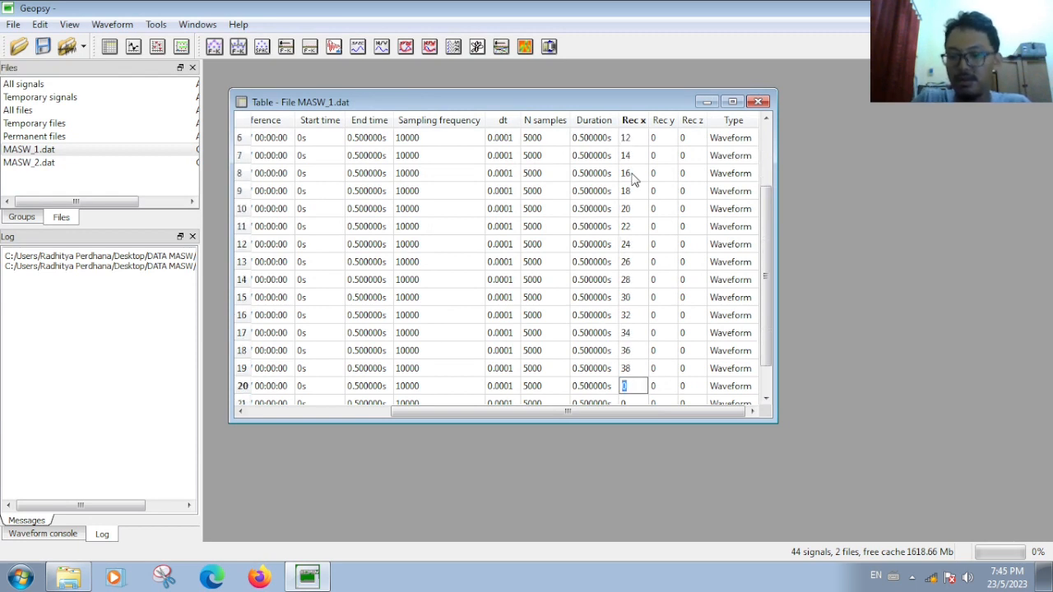
{"action": "type", "text": "40"}
{"action": "key", "text": "Return"}
{"action": "type", "text": "42"}
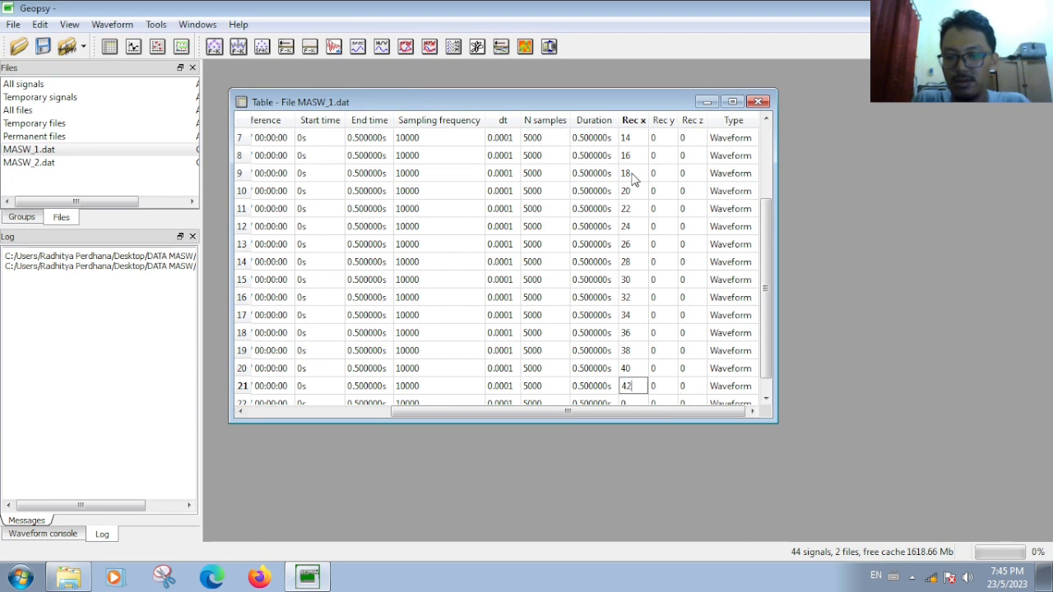
{"action": "key", "text": "Return"}
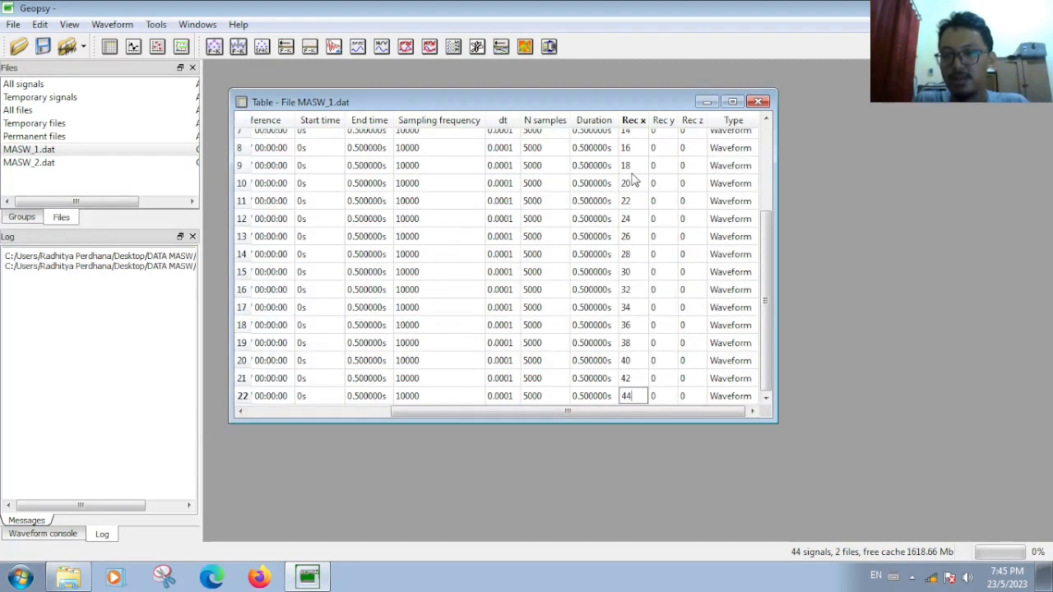
{"action": "type", "text": "44"}
{"action": "double_click", "coordinate": [689, 220]}
{"action": "left_click", "coordinate": [631, 395]}
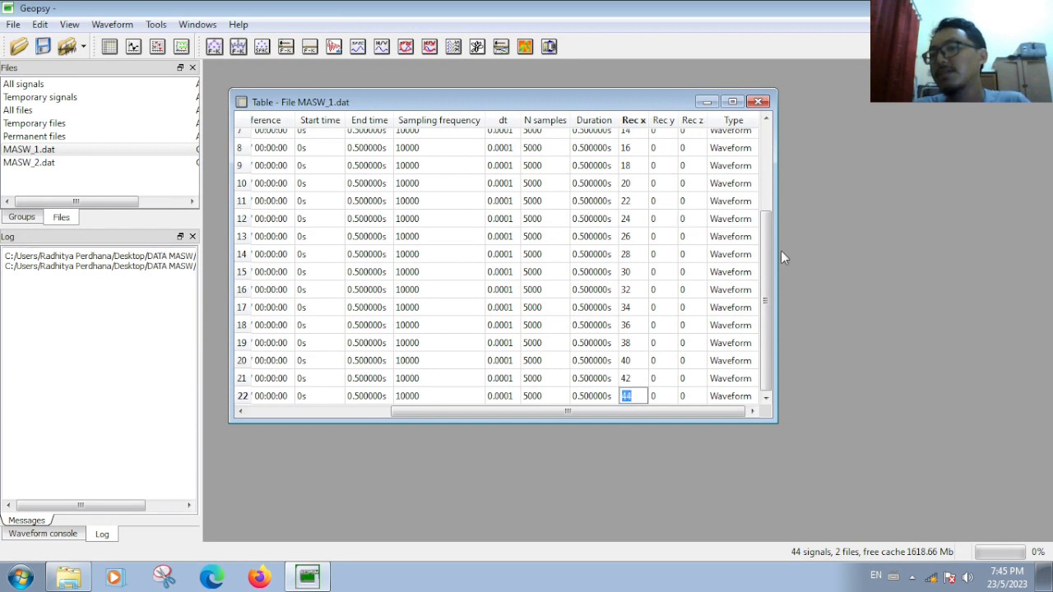
Step: Lock the MASW_1.dat signal table against editing again
{"action": "mouse_move", "coordinate": [766, 228]}
{"action": "left_mouse_down"}
{"action": "mouse_move", "coordinate": [765, 145]}
{"action": "mouse_move", "coordinate": [765, 240]}
{"action": "left_mouse_up"}
{"action": "left_click_drag", "start_coordinate": [607, 413], "coordinate": [450, 416]}
{"action": "left_click", "coordinate": [69, 24]}
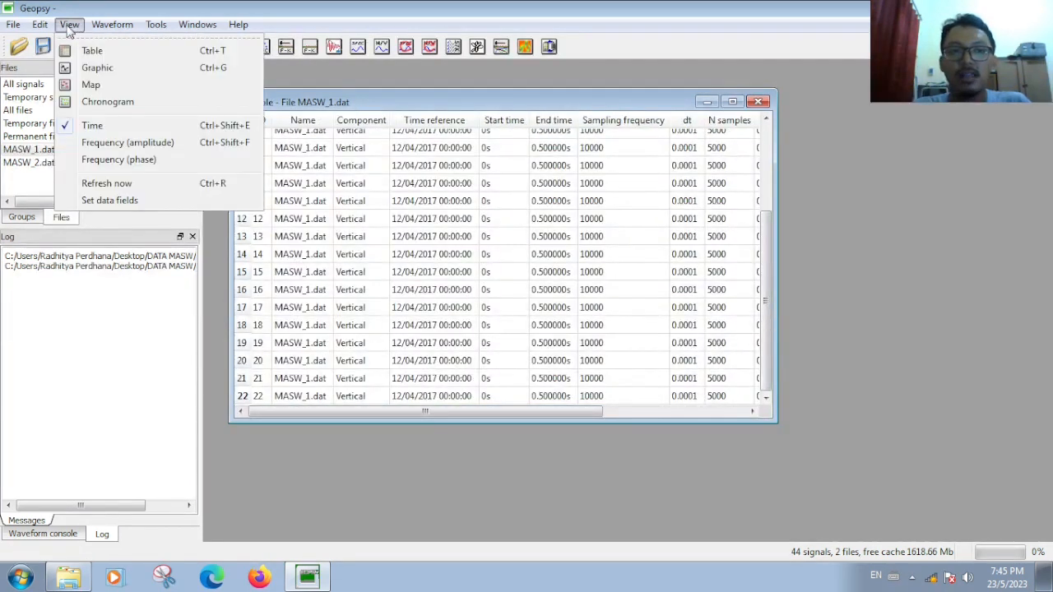
{"action": "mouse_move", "coordinate": [38, 24]}
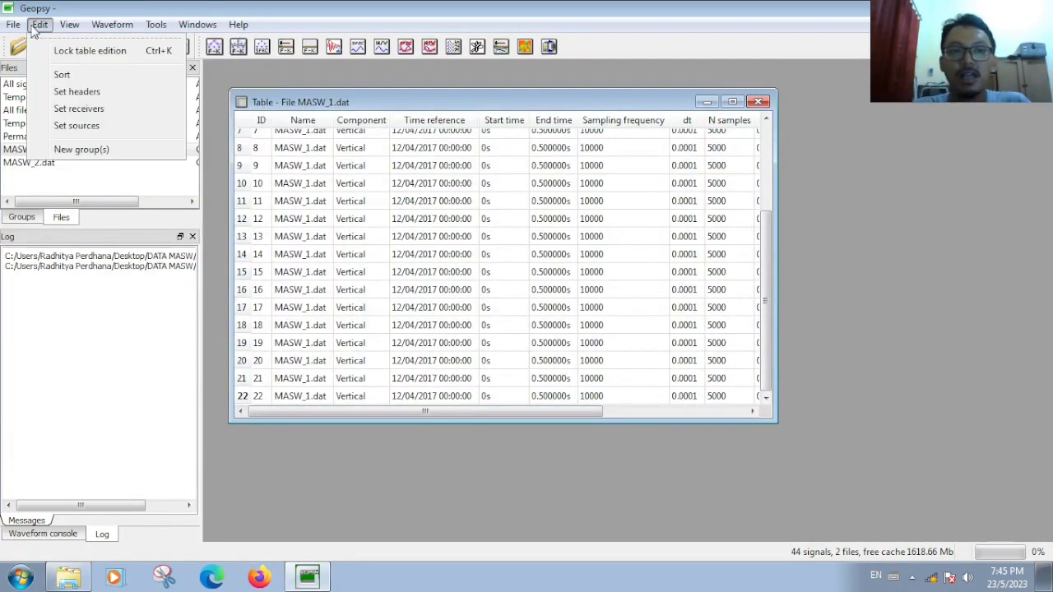
{"action": "left_click", "coordinate": [64, 52]}
{"action": "left_click", "coordinate": [374, 218]}
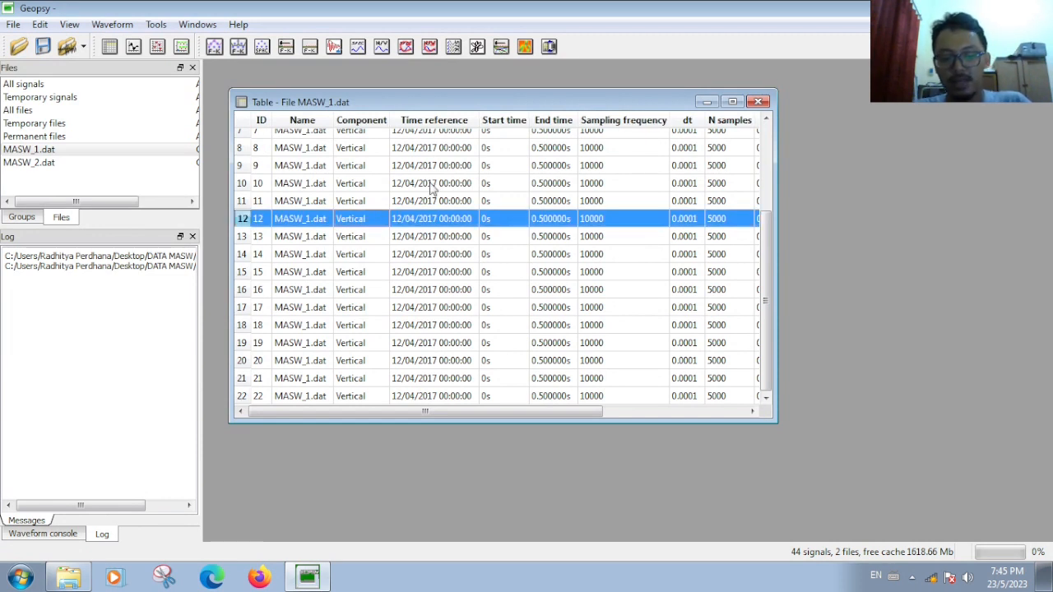
Step: Select all signals in the MASW_1.dat table, show them in a graphic view and move that window fully into sight
{"action": "left_click", "coordinate": [338, 156]}
{"action": "scroll", "coordinate": [461, 205], "scroll_direction": "up", "scroll_amount": 3}
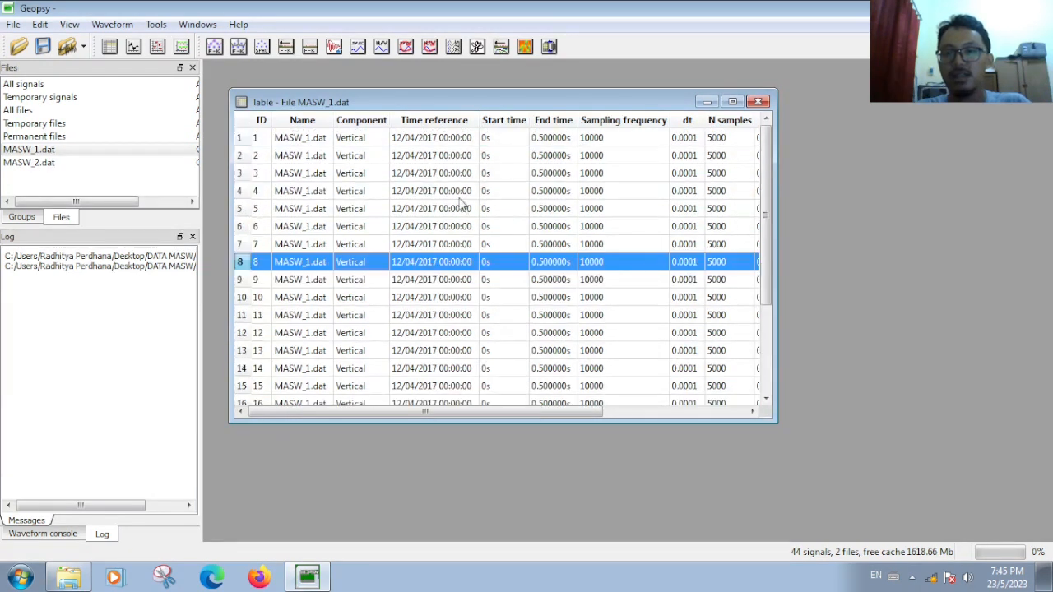
{"action": "left_click", "coordinate": [279, 141]}
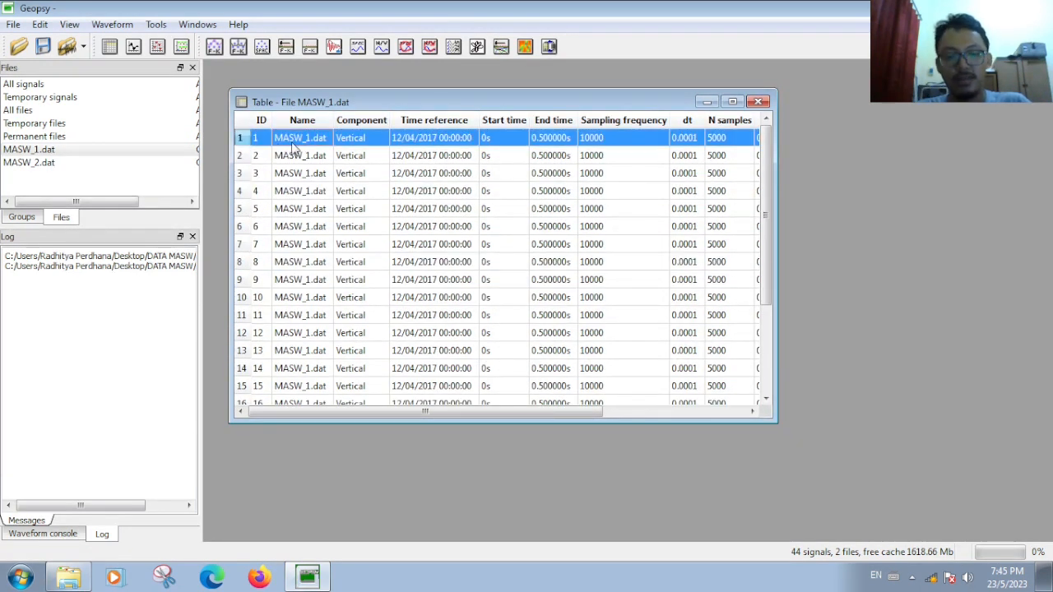
{"action": "key", "text": "ctrl+a"}
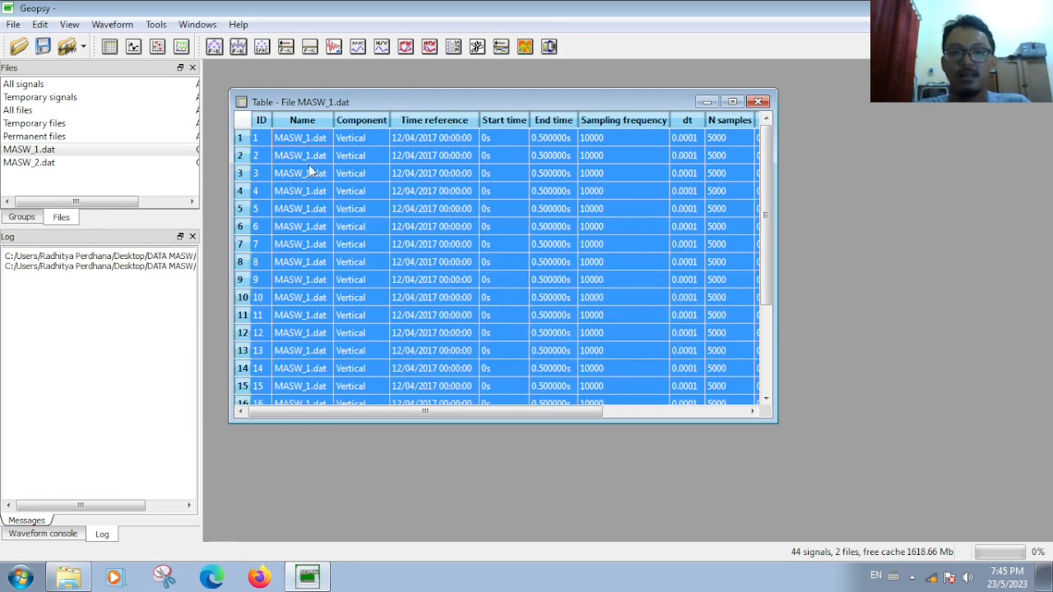
{"action": "left_click_drag", "start_coordinate": [307, 155], "coordinate": [132, 45]}
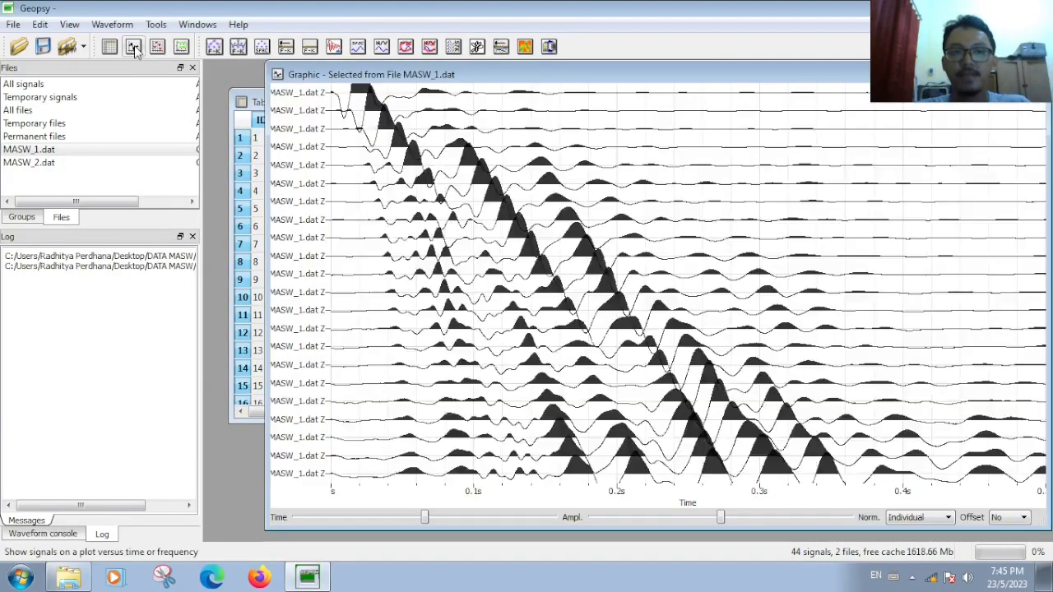
{"action": "left_click_drag", "start_coordinate": [401, 65], "coordinate": [363, 68]}
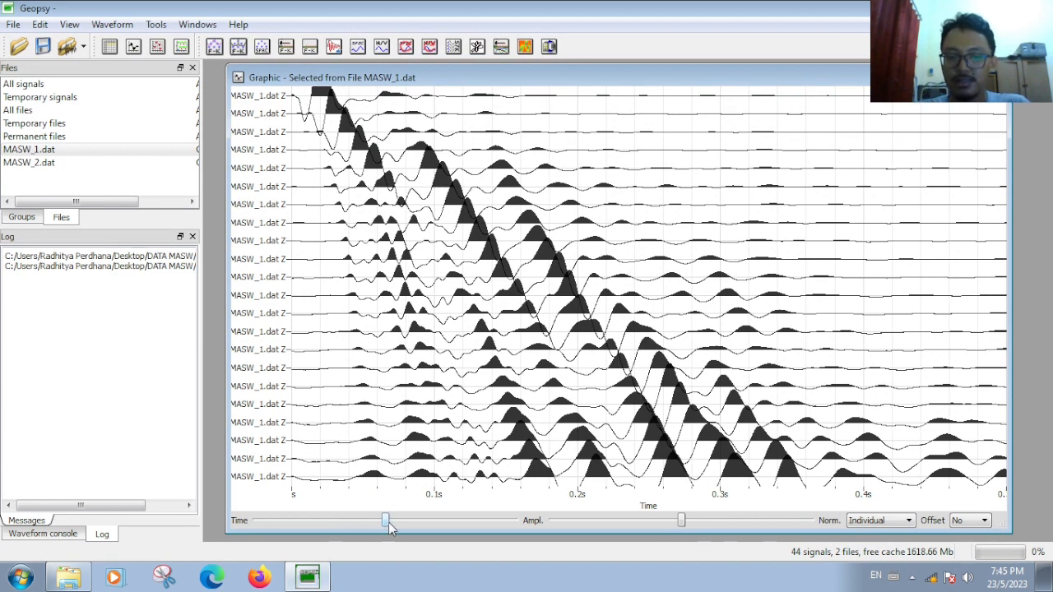
Step: Try a different time scale on the MASW_1.dat waveform plot and return it to its original setting
{"action": "left_click_drag", "start_coordinate": [388, 523], "coordinate": [409, 525]}
{"action": "left_click_drag", "start_coordinate": [409, 524], "coordinate": [386, 521]}
{"action": "left_click_drag", "start_coordinate": [664, 510], "coordinate": [386, 522]}
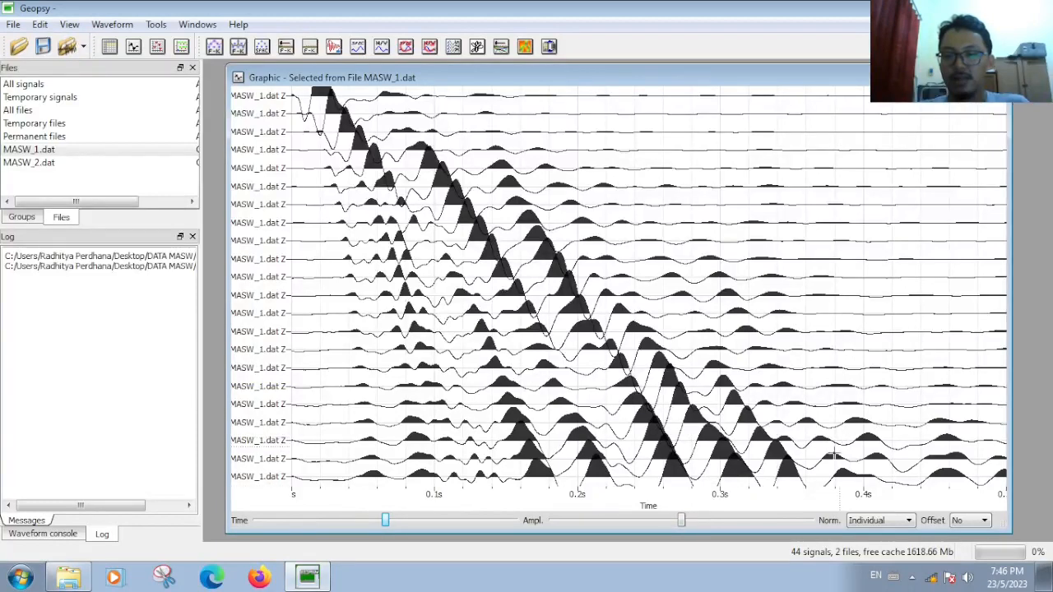
Step: Keep the MASW_1.dat waveform normalization on Individual and slightly reduce the trace amplitude
{"action": "mouse_move", "coordinate": [682, 522]}
{"action": "left_mouse_down"}
{"action": "mouse_move", "coordinate": [707, 522]}
{"action": "mouse_move", "coordinate": [646, 518]}
{"action": "mouse_move", "coordinate": [681, 520]}
{"action": "left_mouse_up"}
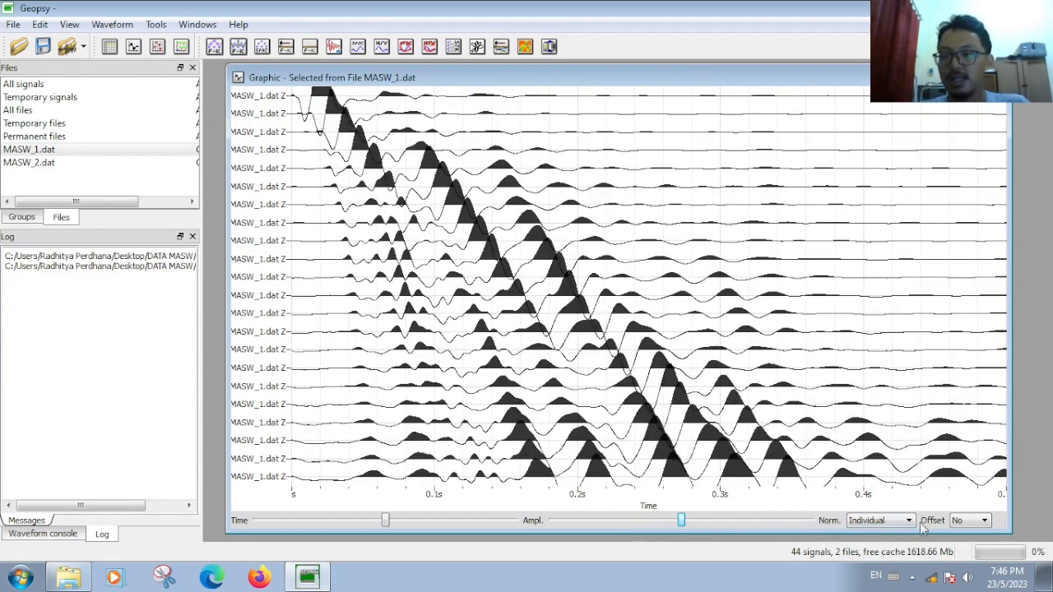
{"action": "left_click", "coordinate": [860, 528]}
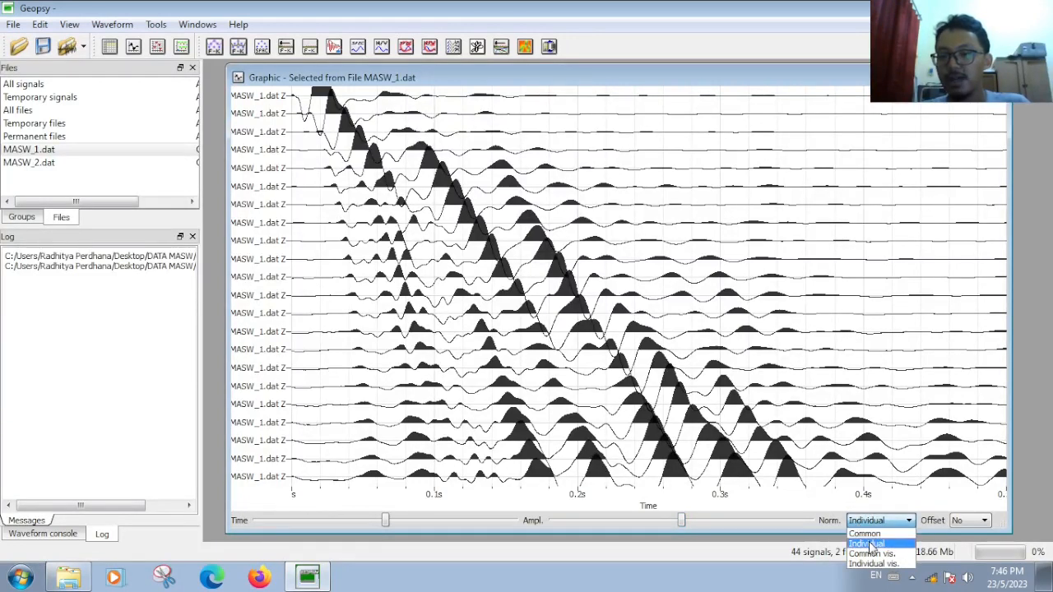
{"action": "left_click", "coordinate": [867, 544]}
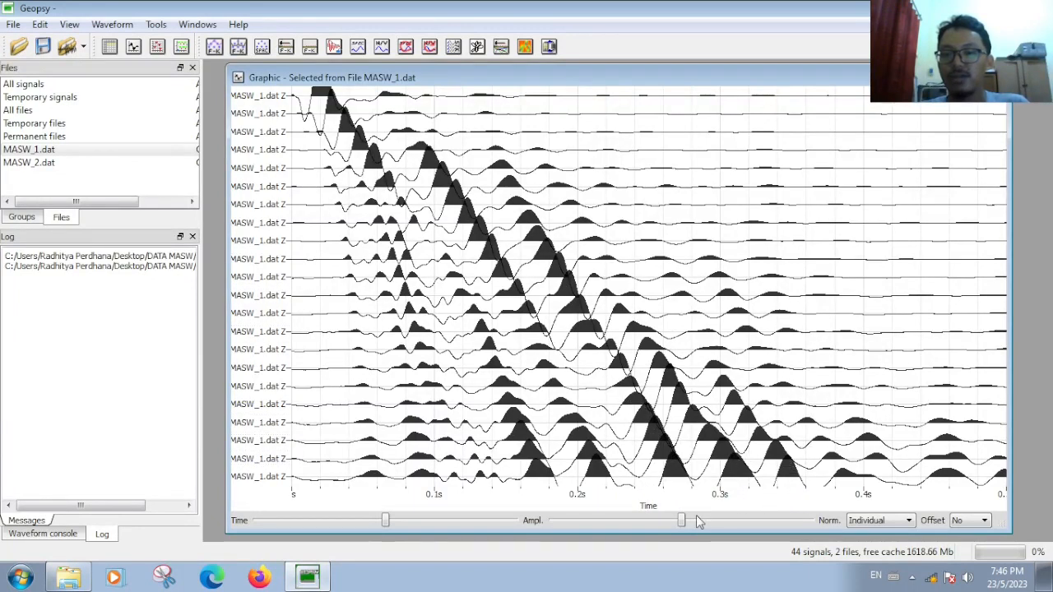
{"action": "left_click_drag", "start_coordinate": [685, 521], "coordinate": [678, 524]}
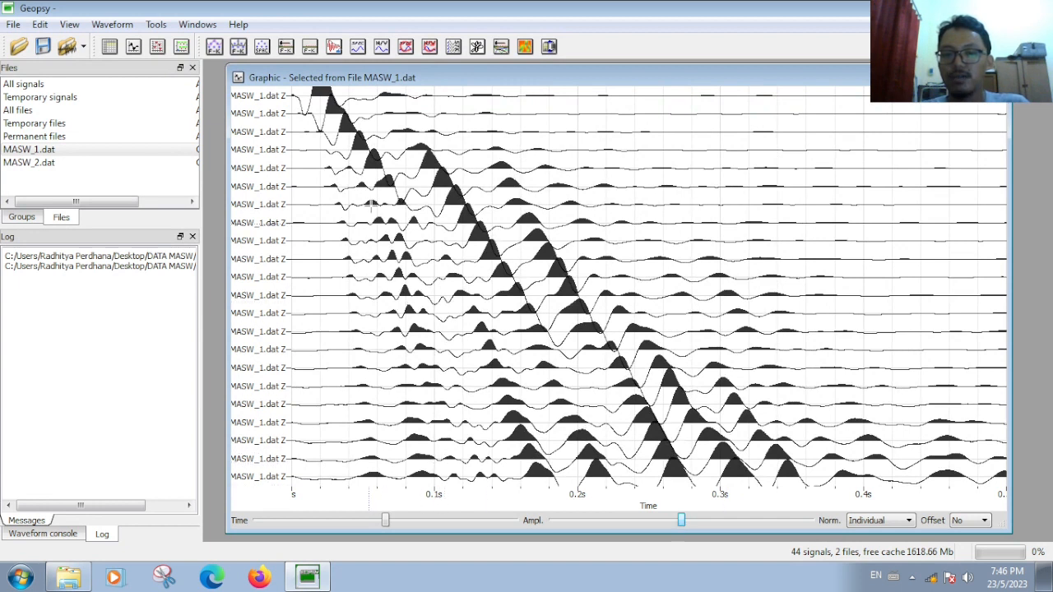
Step: Try Common normalization with a larger amplitude on the waveforms, and restore Individual normalization with the smaller amplitude
{"action": "left_click", "coordinate": [879, 523]}
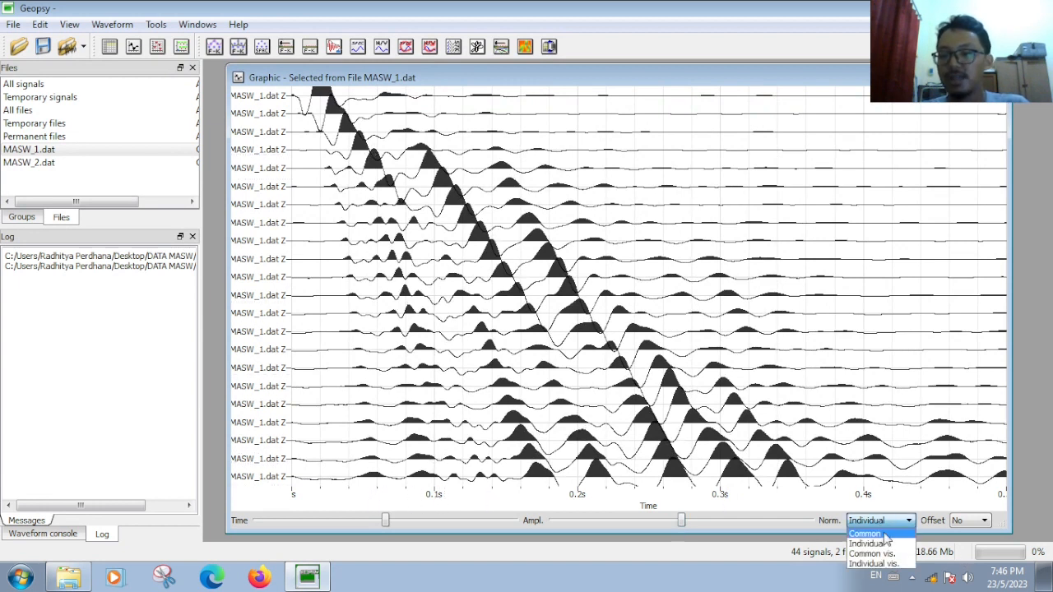
{"action": "left_click", "coordinate": [885, 535]}
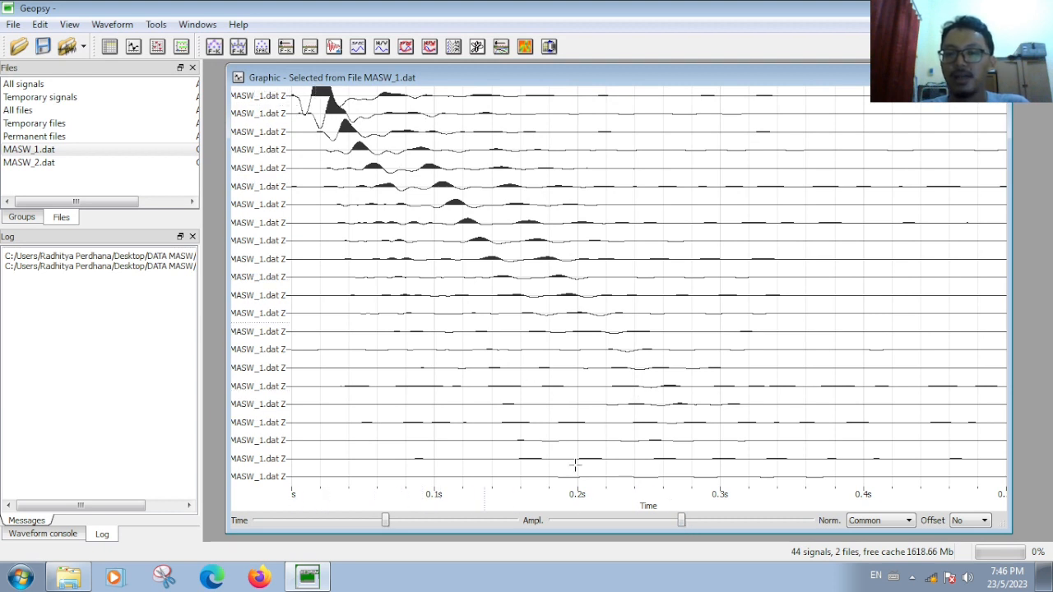
{"action": "left_click_drag", "start_coordinate": [684, 522], "coordinate": [712, 524]}
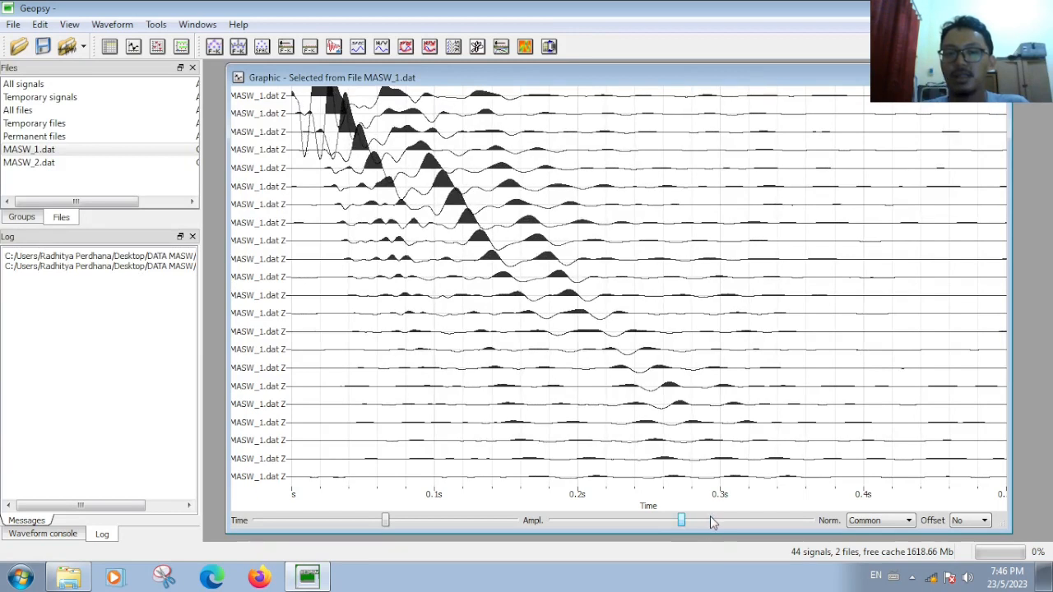
{"action": "left_click", "coordinate": [907, 522]}
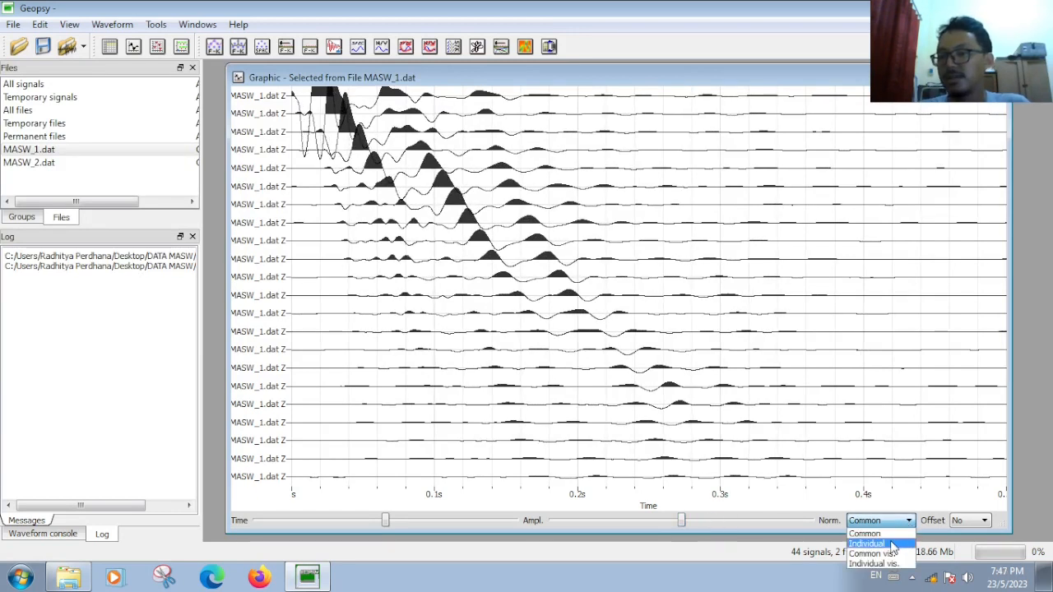
{"action": "left_click", "coordinate": [893, 544]}
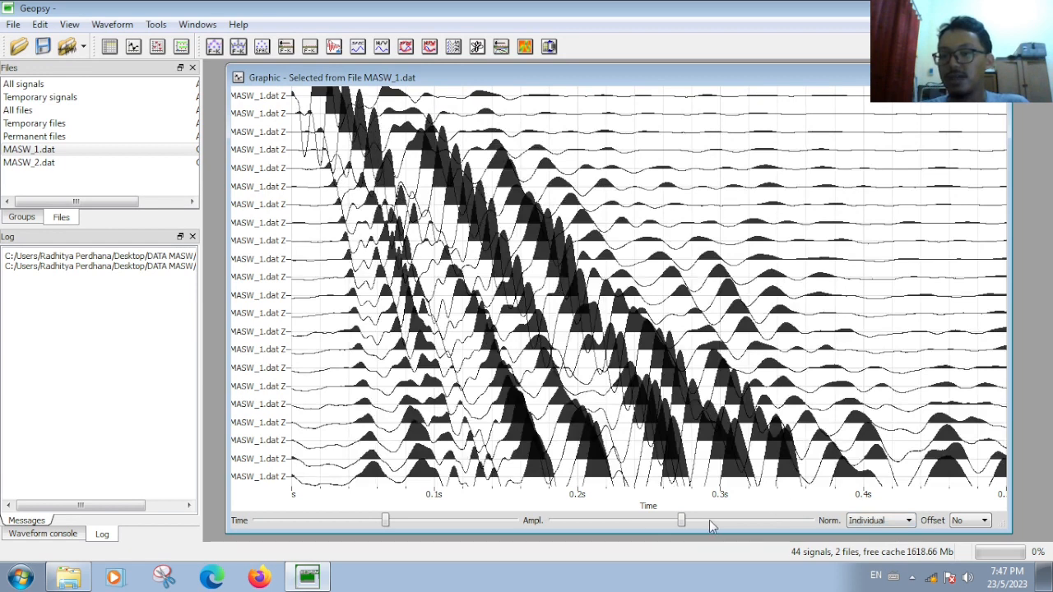
{"action": "left_click_drag", "start_coordinate": [683, 521], "coordinate": [651, 517]}
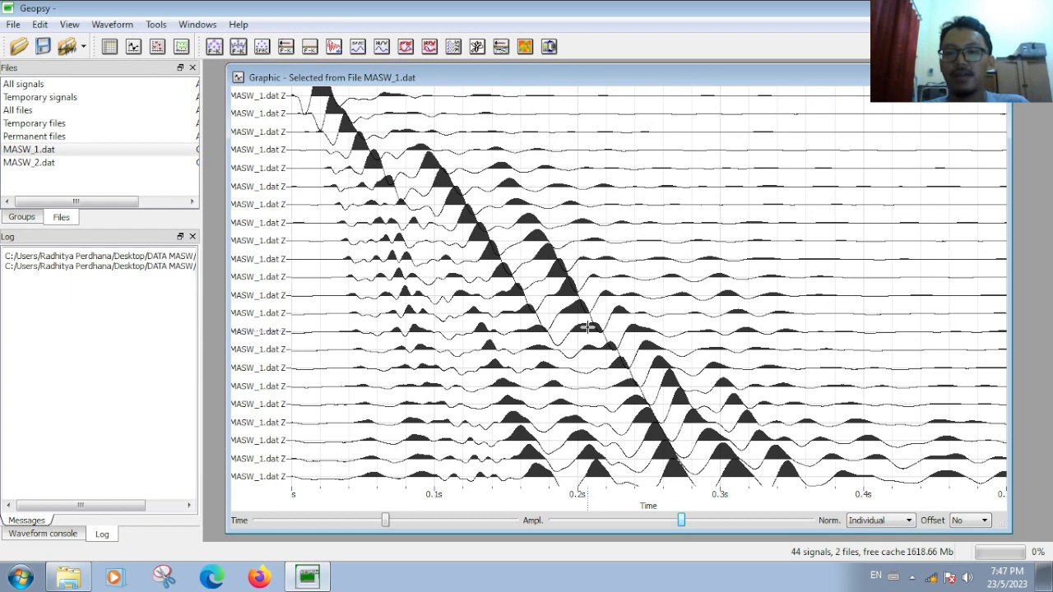
Step: Start a Linear FK analysis on the MASW_1.dat graphic, show the toolbox's Pre-processing settings and move the toolbox fully into sight
{"action": "mouse_move", "coordinate": [506, 286]}
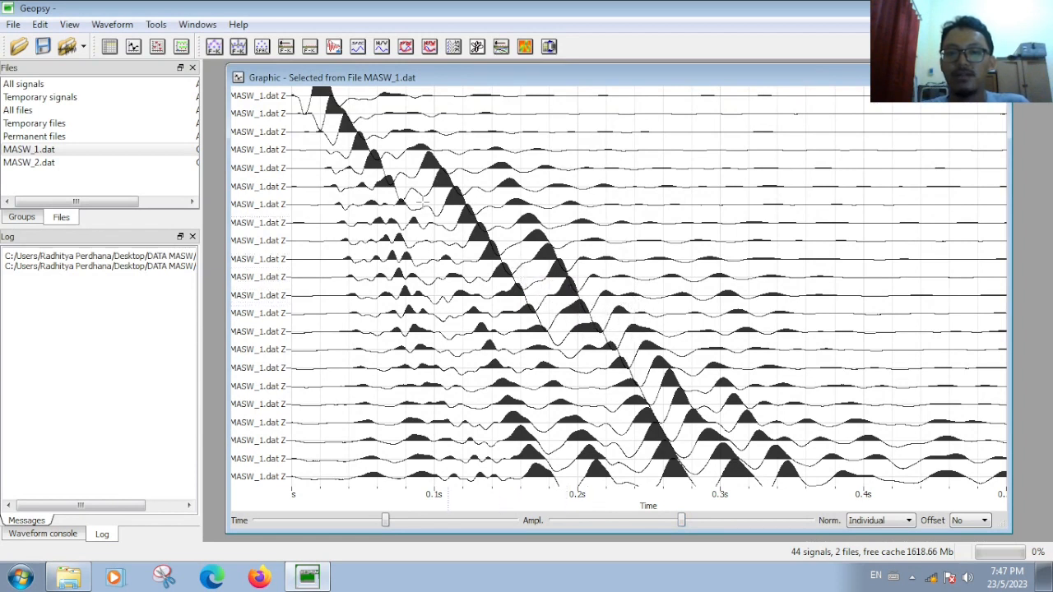
{"action": "left_click_drag", "start_coordinate": [415, 200], "coordinate": [285, 50]}
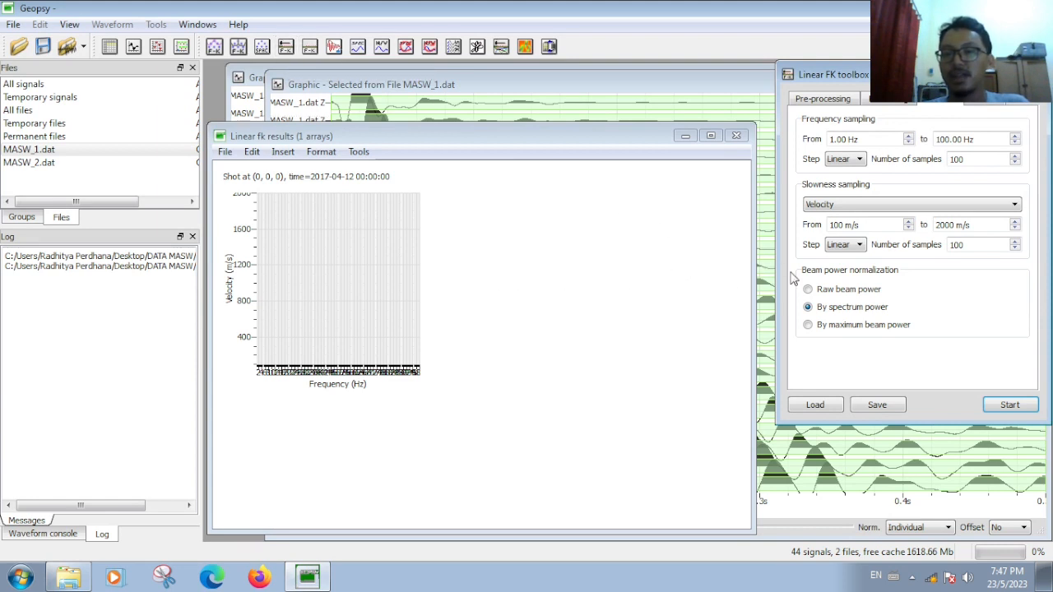
{"action": "left_click", "coordinate": [844, 99]}
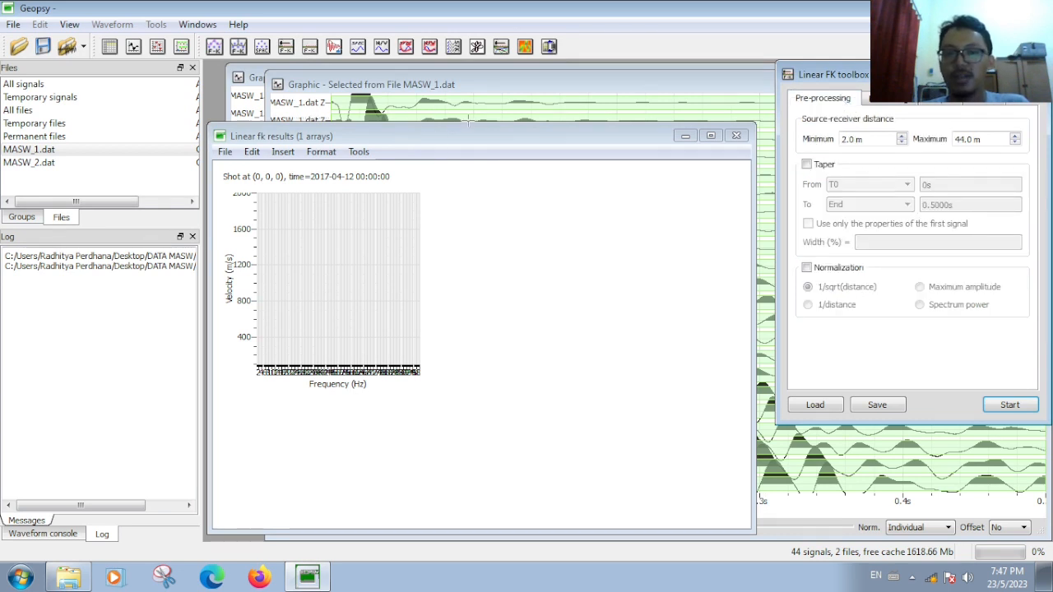
{"action": "left_click", "coordinate": [400, 146]}
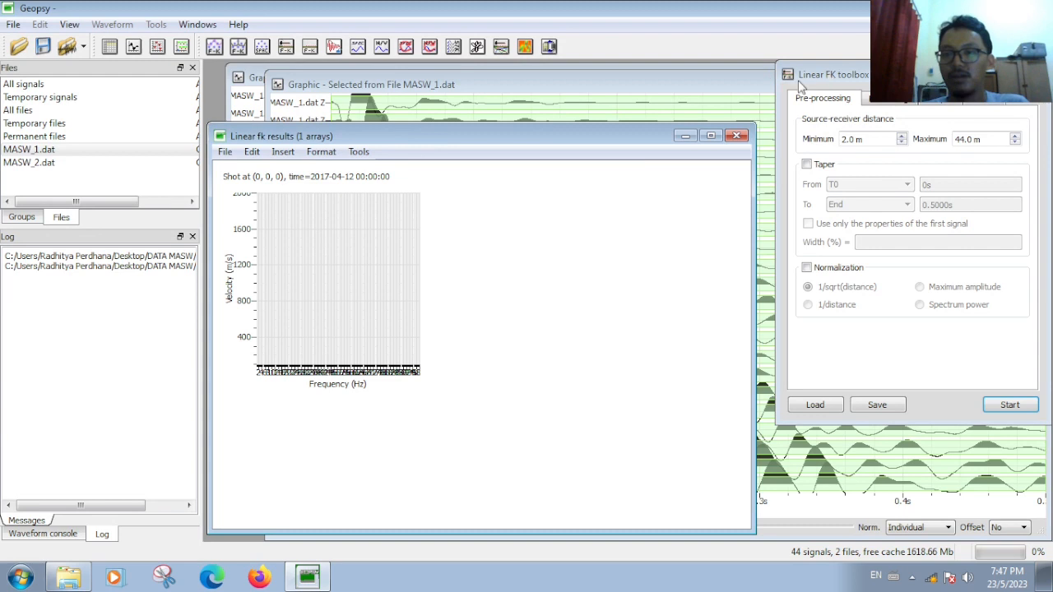
{"action": "left_click", "coordinate": [646, 89]}
{"action": "left_click", "coordinate": [252, 143]}
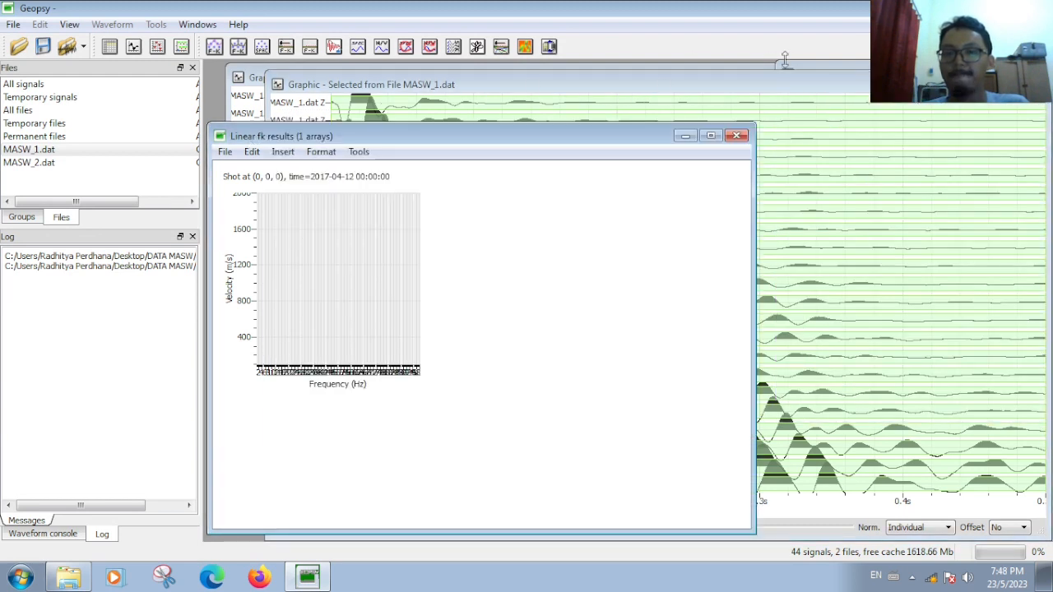
{"action": "left_click", "coordinate": [837, 64]}
{"action": "left_click_drag", "start_coordinate": [796, 80], "coordinate": [763, 120]}
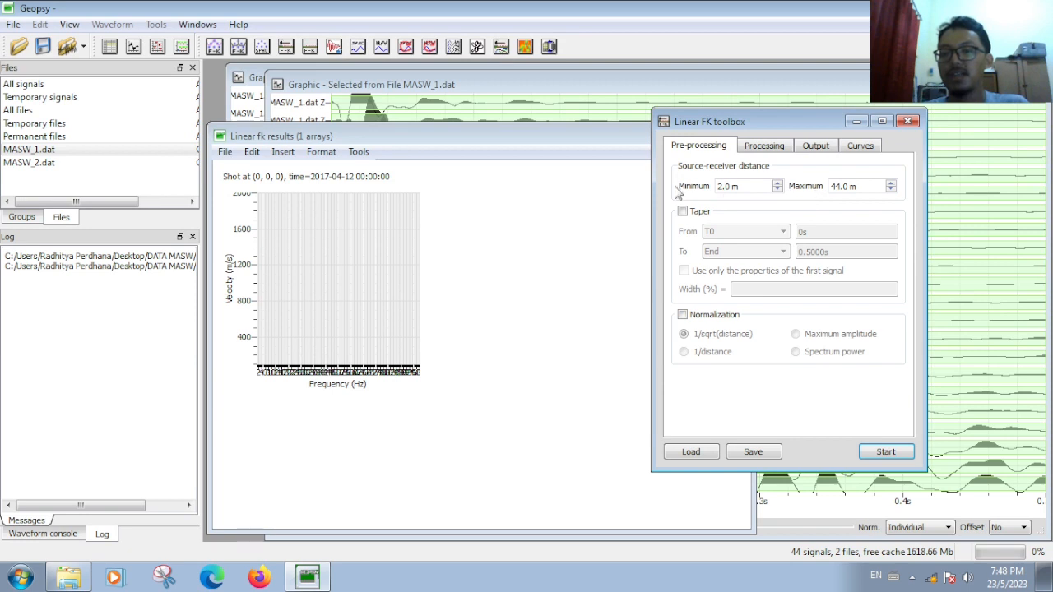
{"action": "triple_click", "coordinate": [724, 185]}
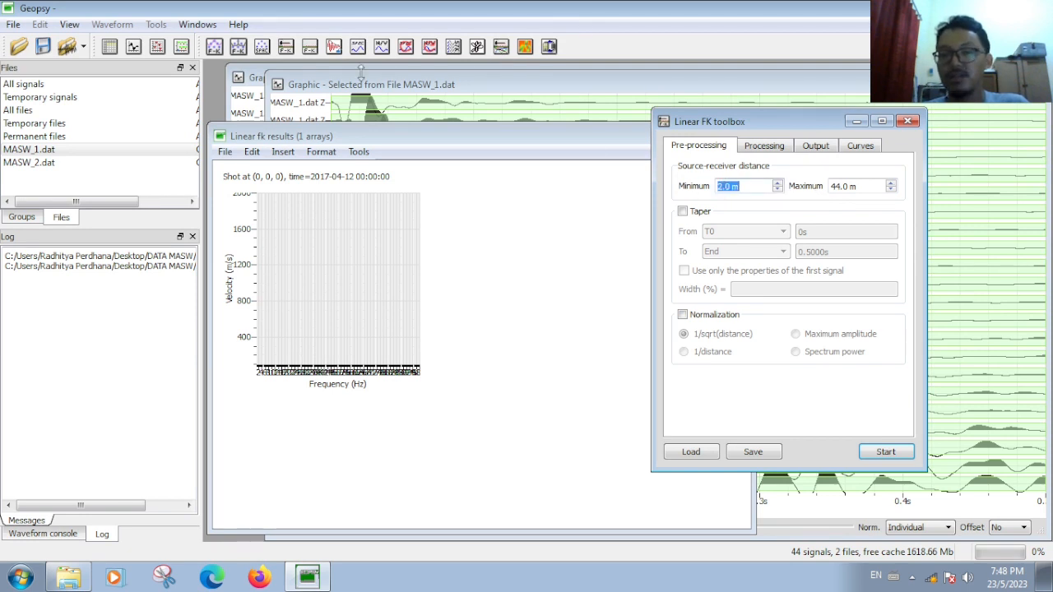
Step: Move the Linear FK results and graphic windows aside and bring the MASW_1.dat signal table into clear view
{"action": "left_click", "coordinate": [239, 77]}
{"action": "left_click", "coordinate": [428, 82]}
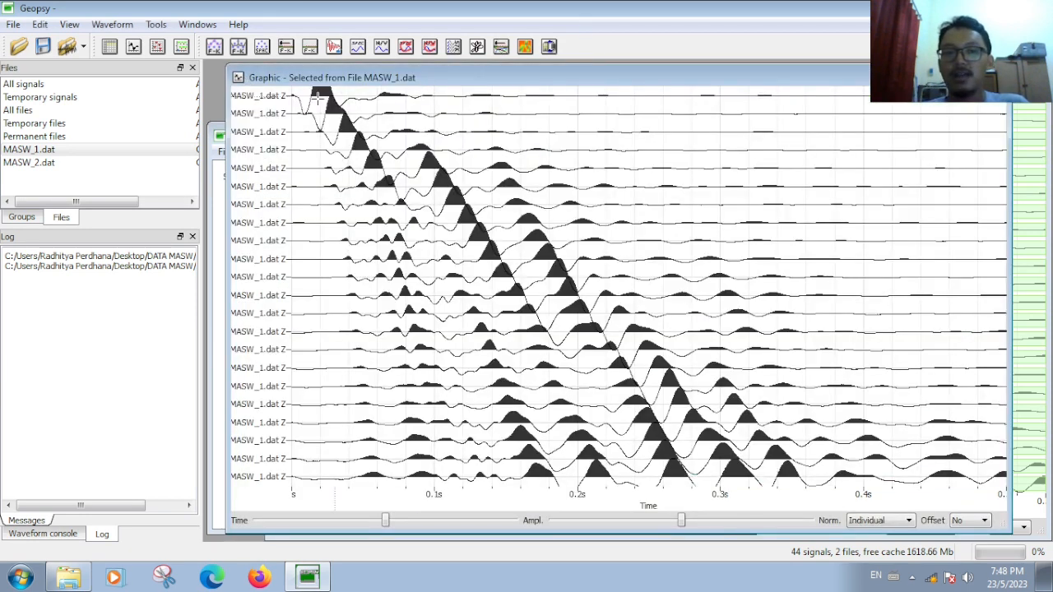
{"action": "left_click", "coordinate": [1025, 116]}
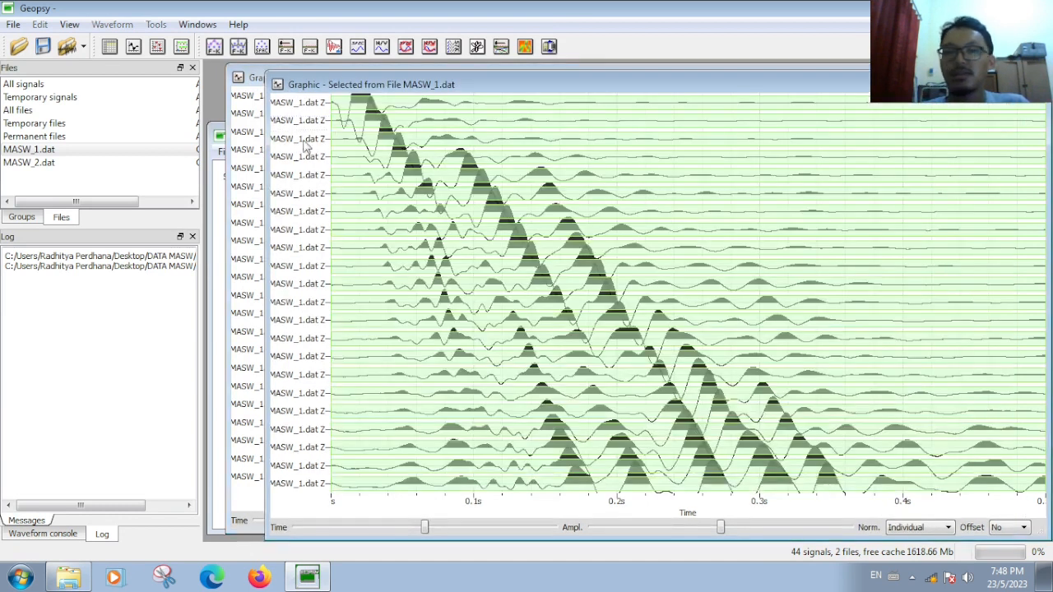
{"action": "left_click", "coordinate": [220, 136]}
{"action": "left_click", "coordinate": [375, 140]}
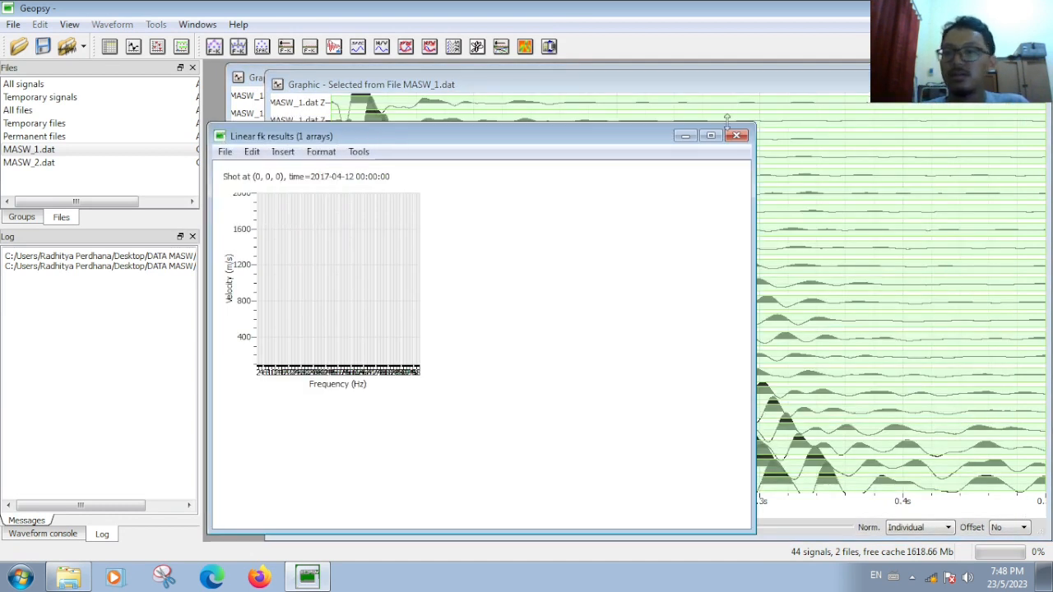
{"action": "left_click_drag", "start_coordinate": [656, 136], "coordinate": [704, 208]}
{"action": "left_click_drag", "start_coordinate": [630, 88], "coordinate": [646, 239]}
{"action": "left_click", "coordinate": [432, 99]}
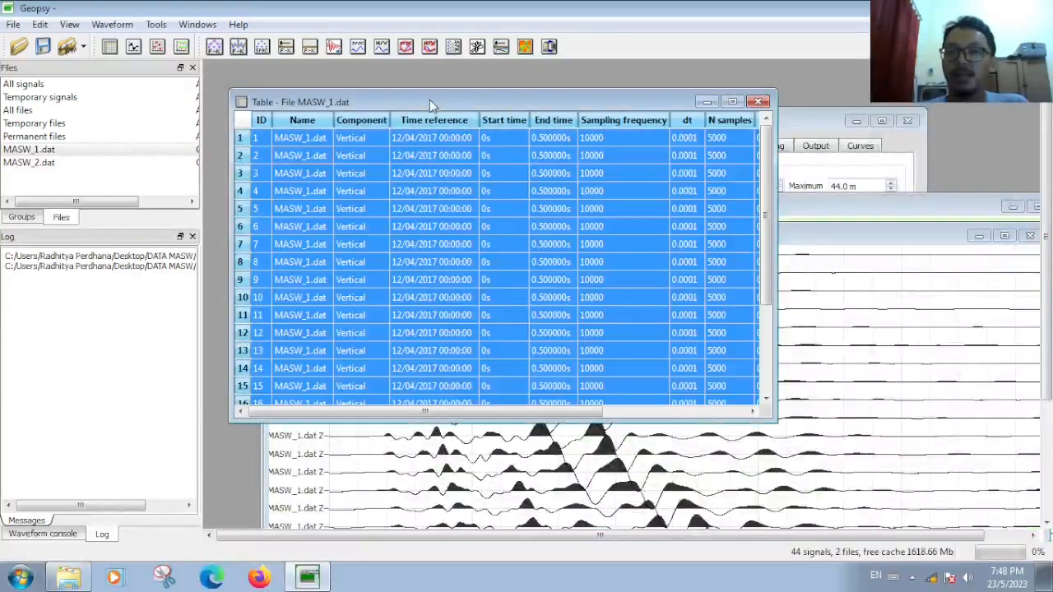
{"action": "left_click_drag", "start_coordinate": [429, 100], "coordinate": [410, 86]}
Step: Check the Rec x coordinates of the first and last signals in the MASW_1.dat table
{"action": "left_click", "coordinate": [639, 177]}
{"action": "scroll", "coordinate": [638, 177], "scroll_direction": "right", "scroll_amount": 4}
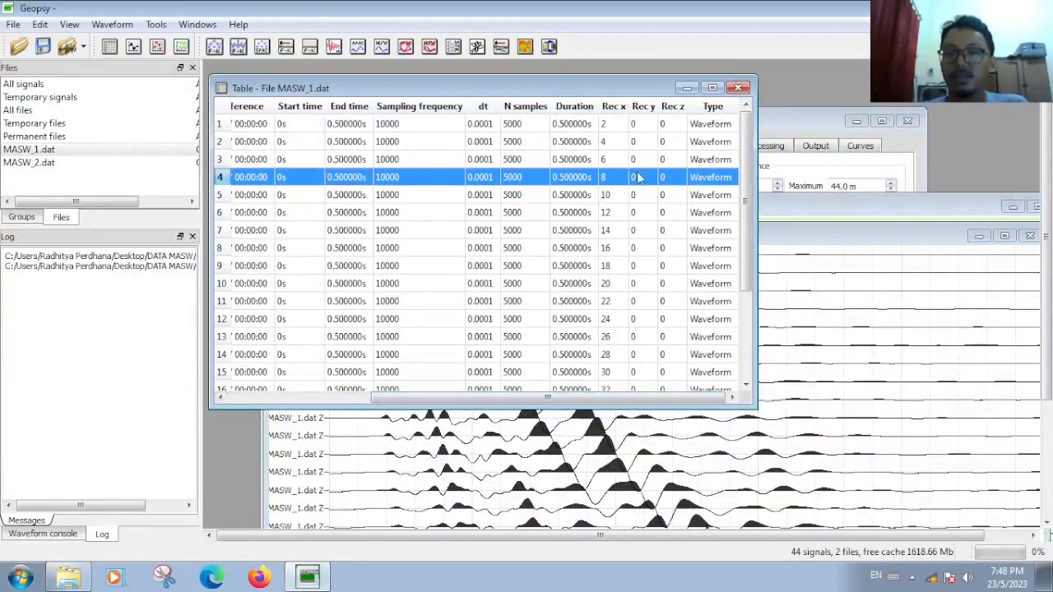
{"action": "left_click", "coordinate": [611, 128]}
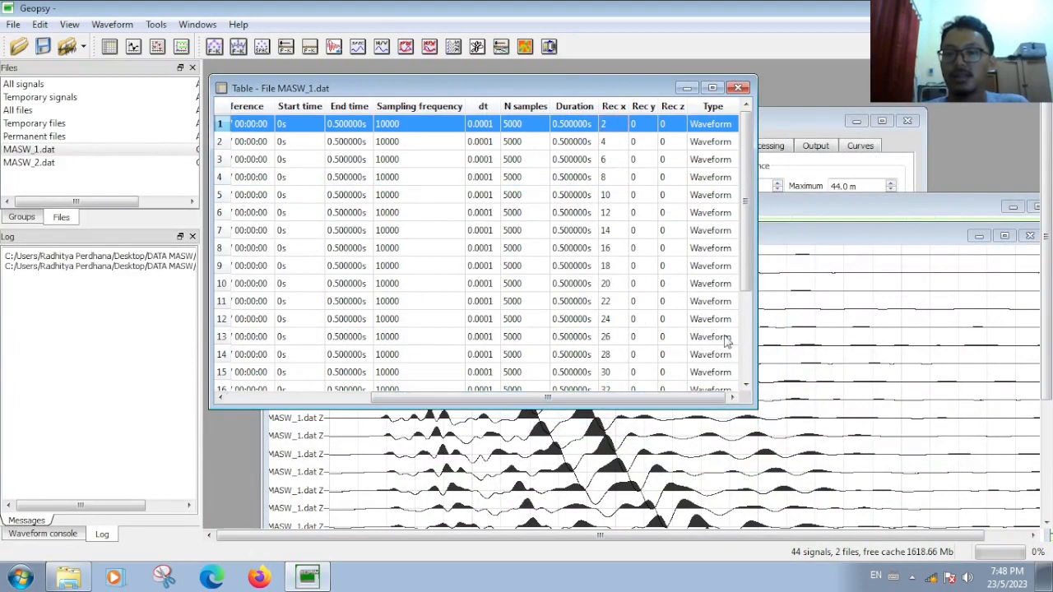
{"action": "scroll", "coordinate": [727, 342], "scroll_direction": "down", "scroll_amount": 3}
Step: Re-enter 44 m as the maximum source-receiver distance in the Linear FK toolbox
{"action": "left_click", "coordinate": [826, 115]}
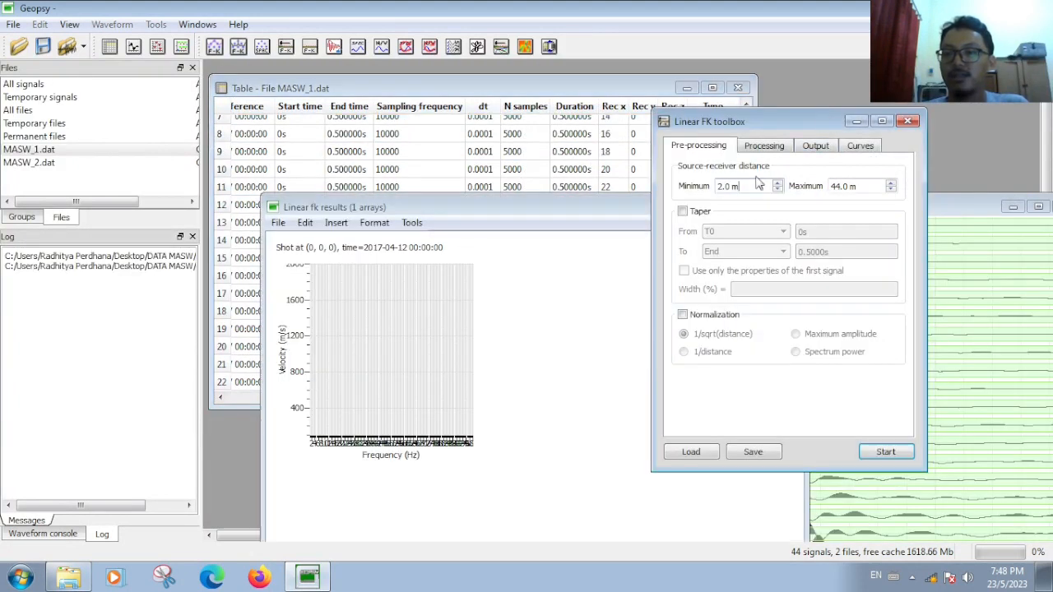
{"action": "double_click", "coordinate": [728, 186]}
{"action": "left_click_drag", "start_coordinate": [841, 187], "coordinate": [853, 188]}
{"action": "type", "text": "44"}
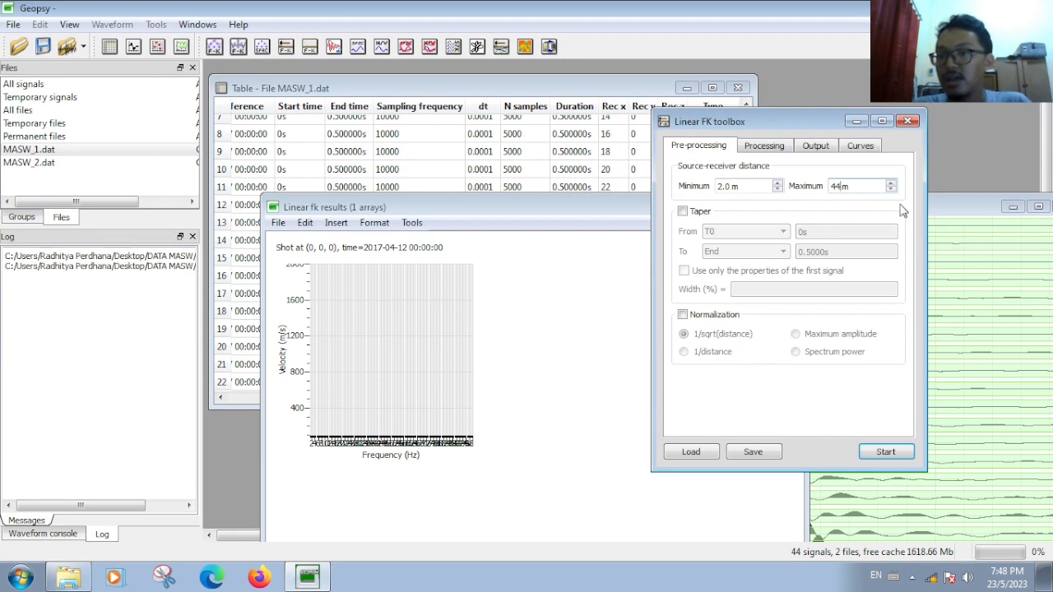
Step: Bring the highlighted MASW_1.dat graphic forward and move it up to examine which traces are included
{"action": "left_click", "coordinate": [955, 210]}
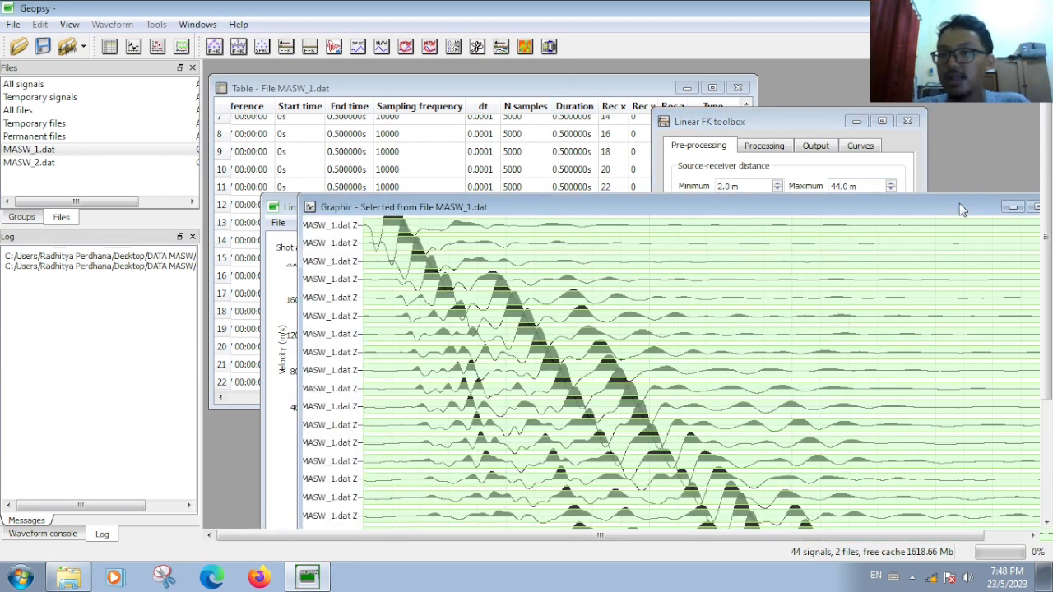
{"action": "left_click_drag", "start_coordinate": [668, 206], "coordinate": [675, 79]}
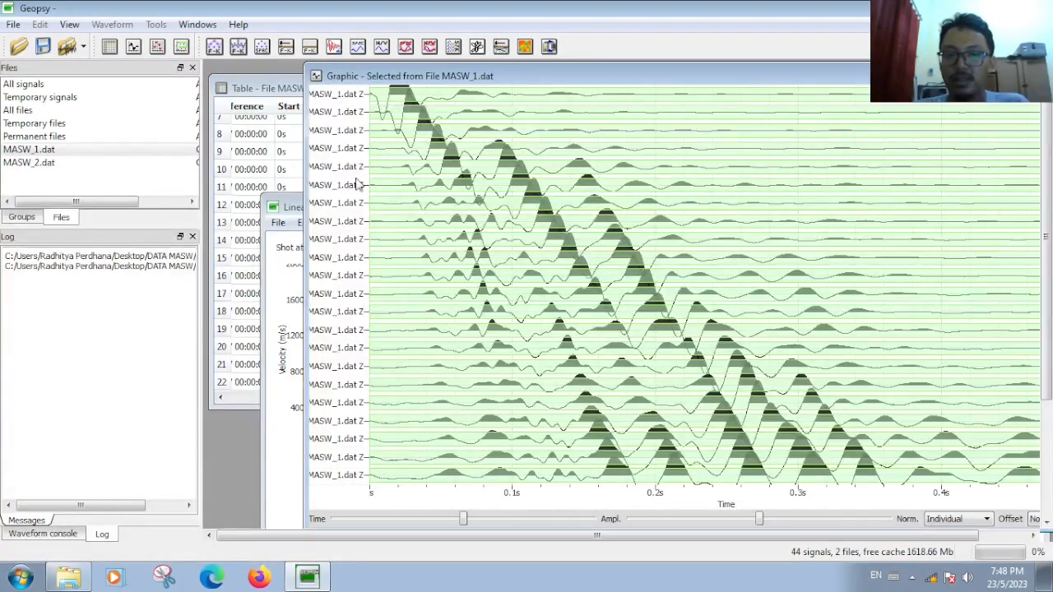
{"action": "left_click_drag", "start_coordinate": [434, 83], "coordinate": [435, 93]}
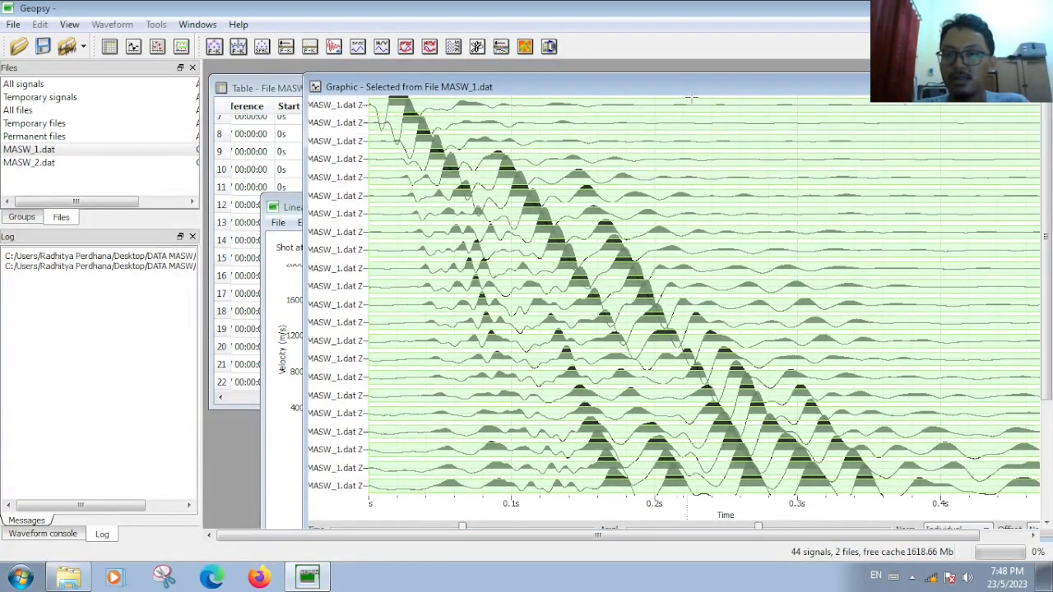
Step: Set the maximum source-receiver distance to 30 m and show the MASW_1.dat graphic to see which traces are included
{"action": "left_click", "coordinate": [745, 123]}
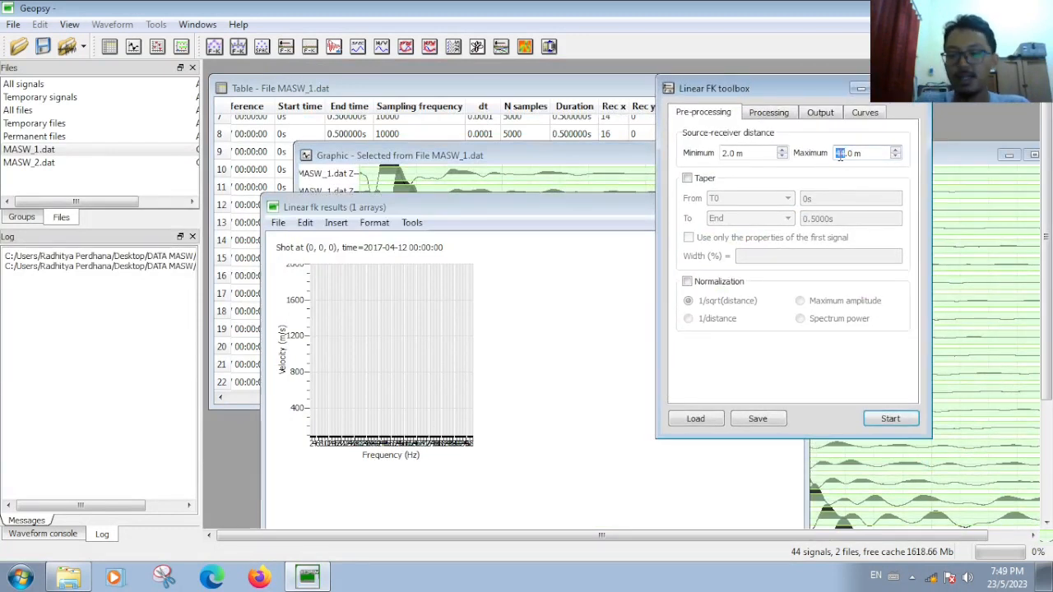
{"action": "type", "text": "30"}
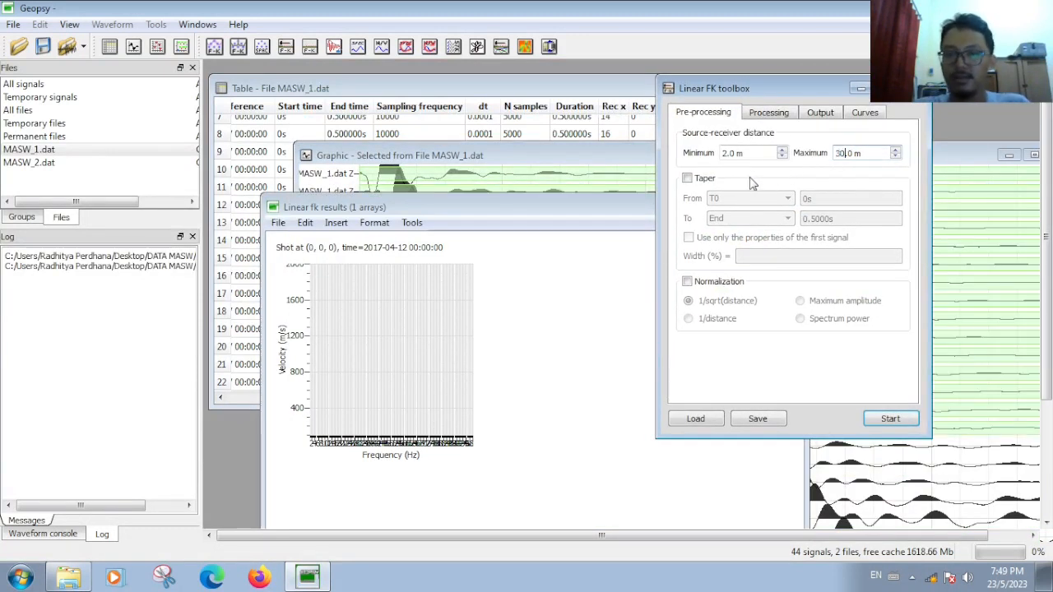
{"action": "left_click", "coordinate": [622, 167]}
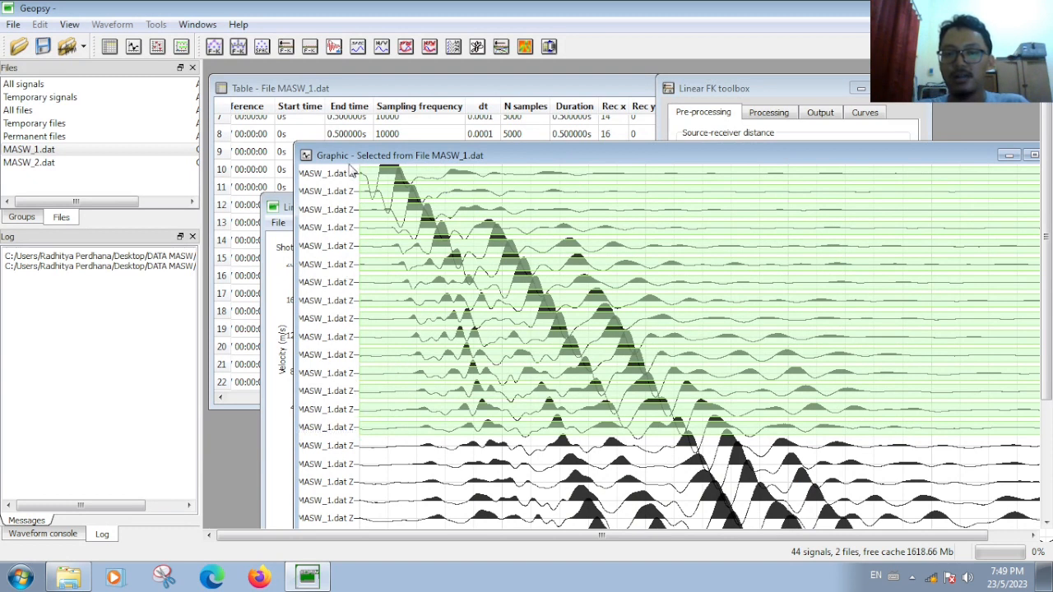
{"action": "left_click_drag", "start_coordinate": [464, 156], "coordinate": [451, 111]}
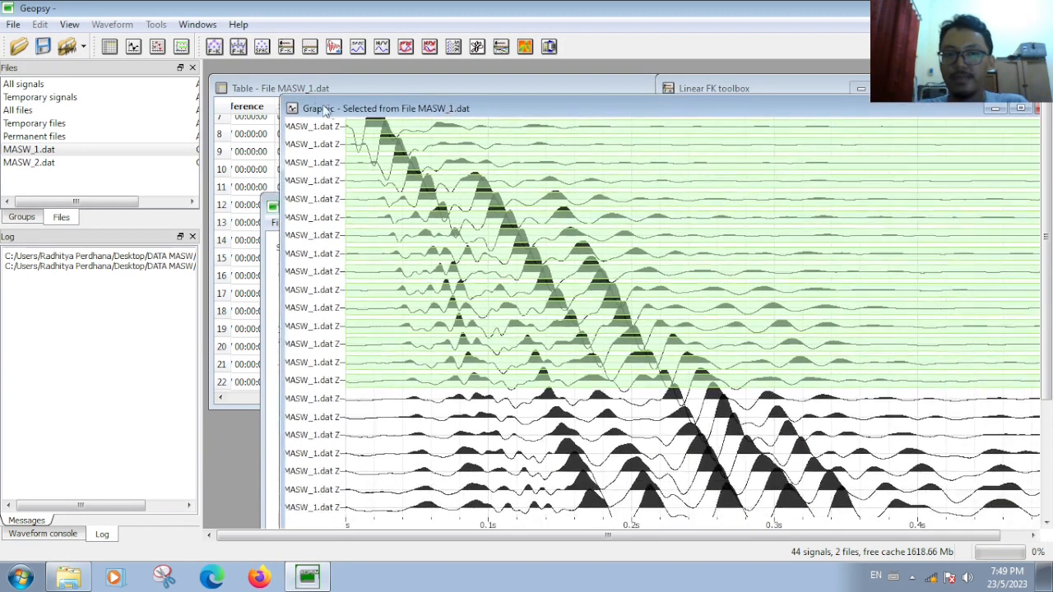
Step: Look up the signal with Rec x 30 in the MASW_1.dat table and review the receivers before it
{"action": "left_click", "coordinate": [294, 89]}
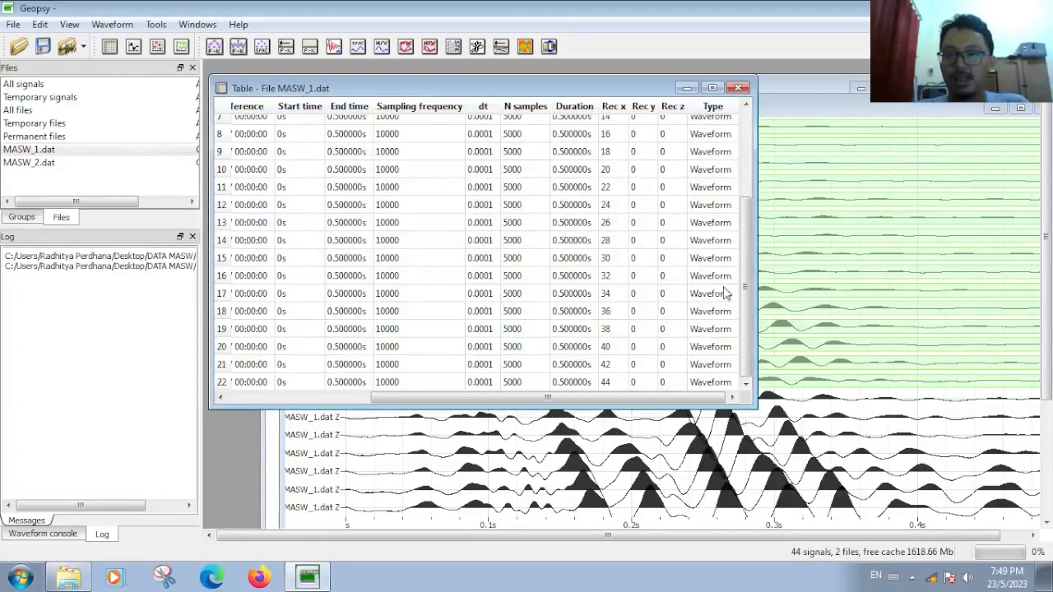
{"action": "left_click", "coordinate": [591, 259]}
{"action": "scroll", "coordinate": [340, 239], "scroll_direction": "up", "scroll_amount": 2}
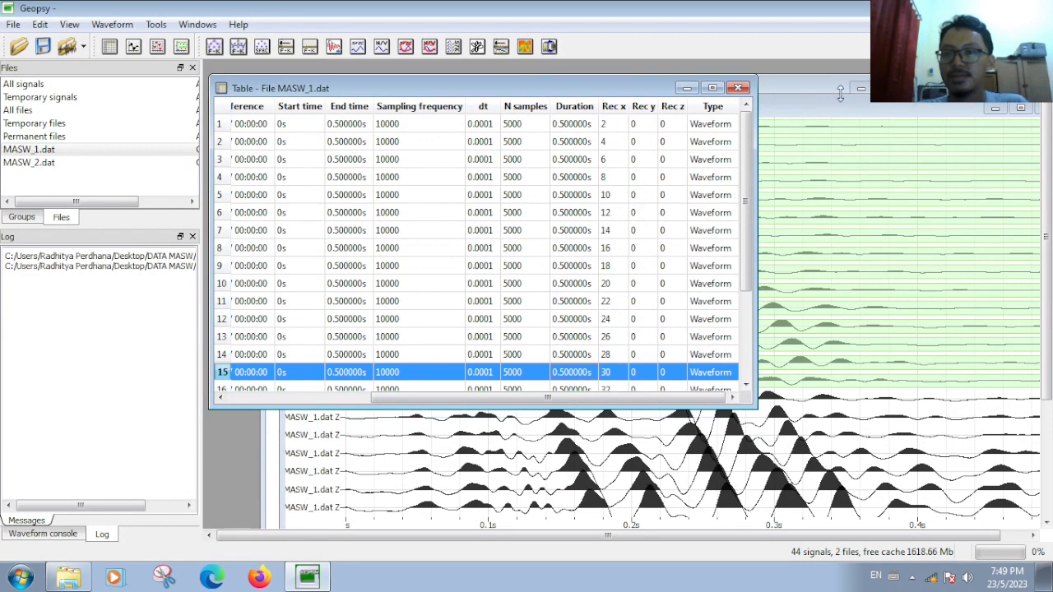
Step: Restore the maximum source-receiver distance to 44 m in the Linear FK toolbox
{"action": "left_click", "coordinate": [828, 113]}
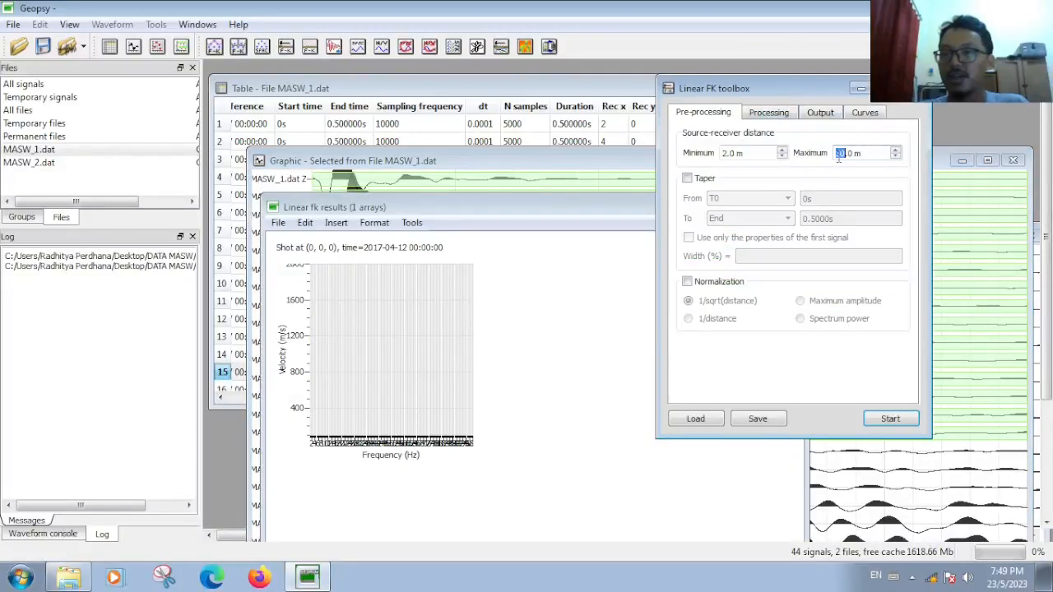
{"action": "triple_click", "coordinate": [839, 156]}
{"action": "type", "text": "44"}
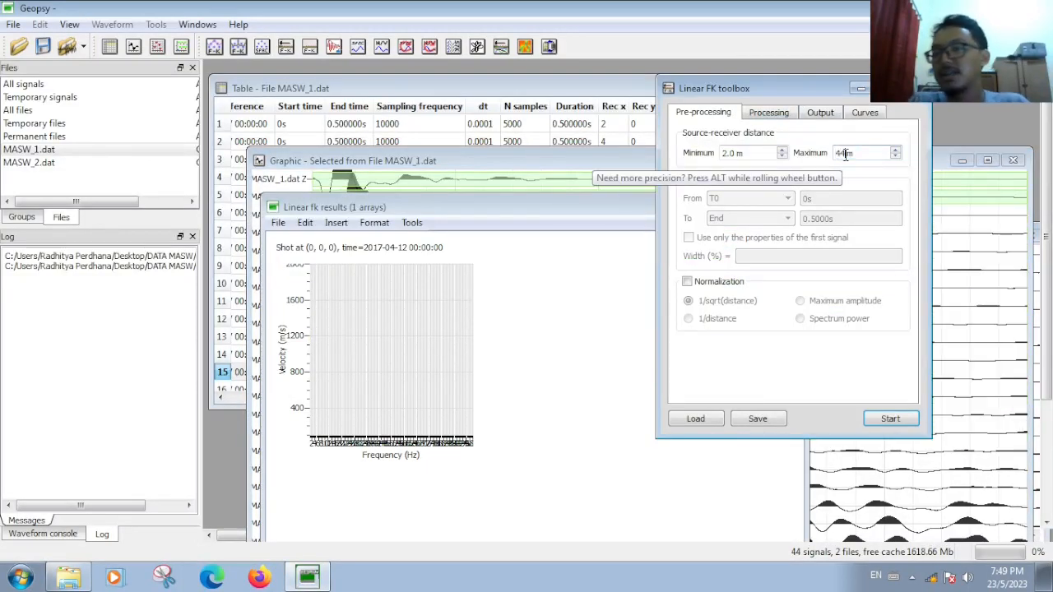
{"action": "left_click", "coordinate": [768, 151]}
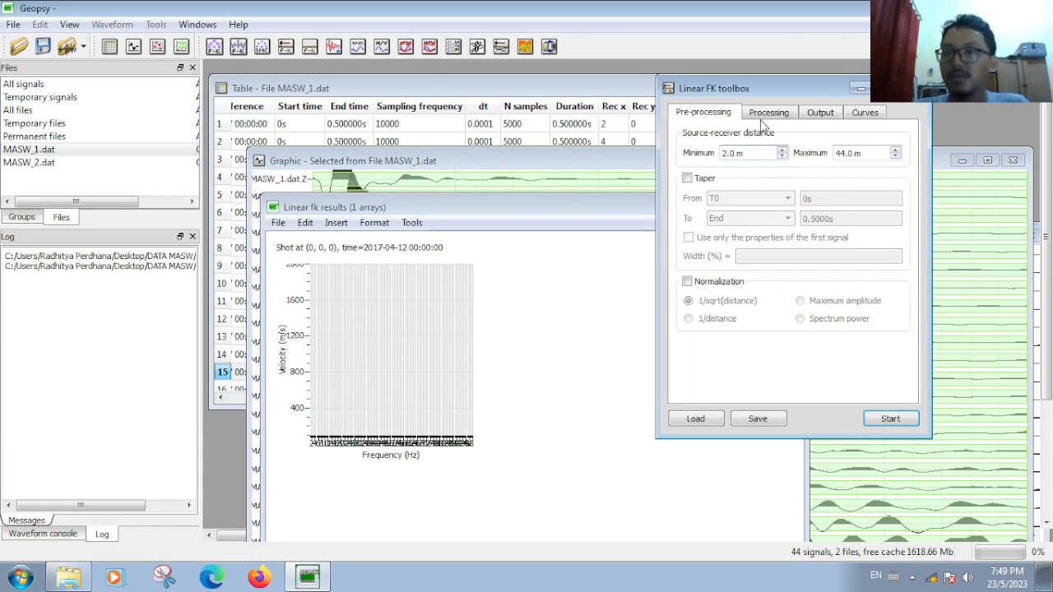
Step: Show the Linear FK processing settings and examine the recording time range in the MASW_1.dat graphic
{"action": "left_click", "coordinate": [772, 115]}
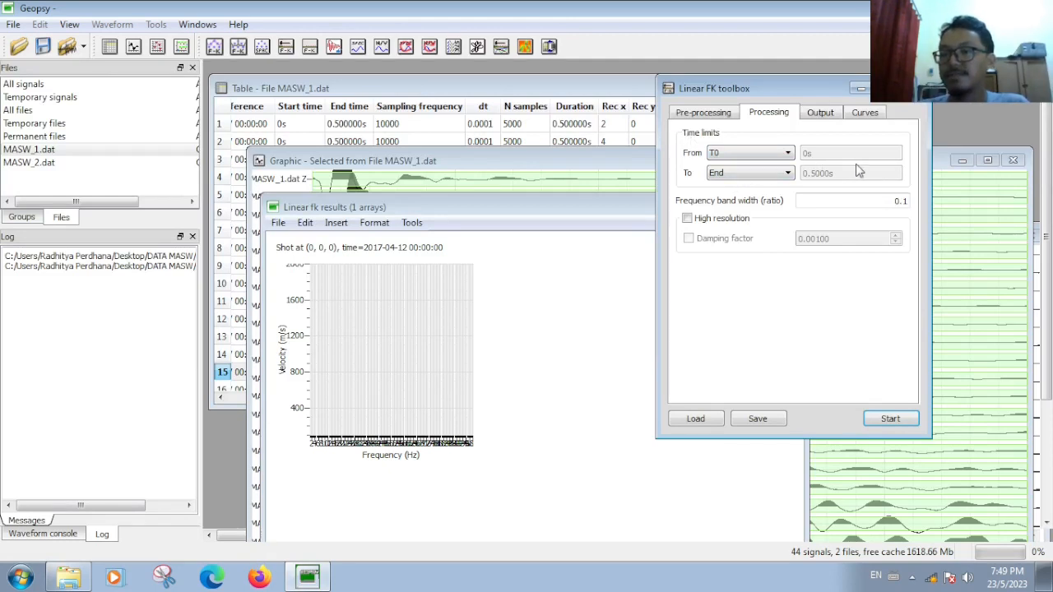
{"action": "left_click", "coordinate": [945, 170]}
{"action": "left_click_drag", "start_coordinate": [835, 167], "coordinate": [758, 60]}
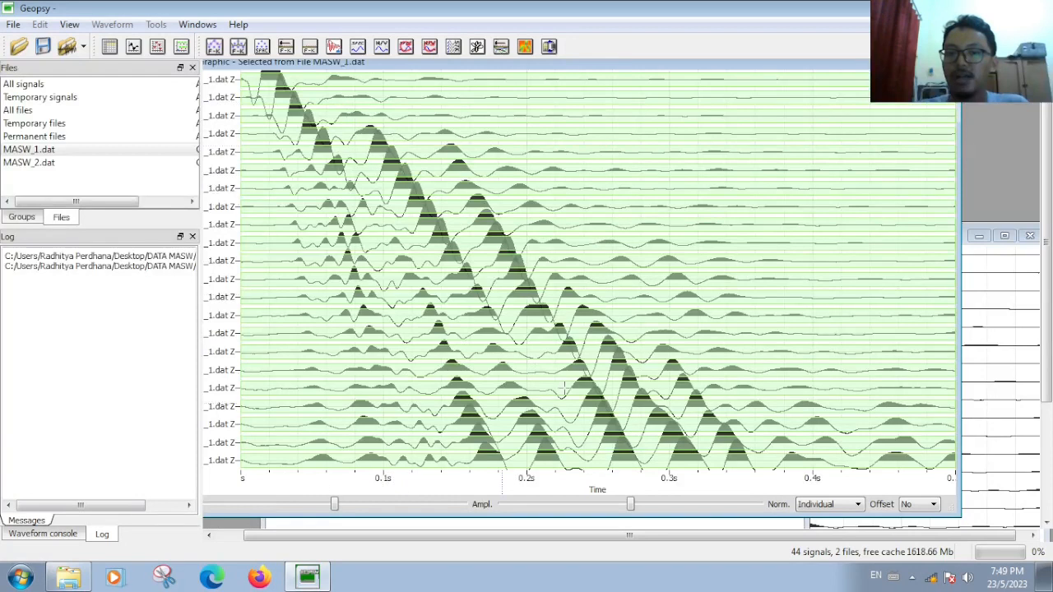
{"action": "left_click", "coordinate": [969, 240]}
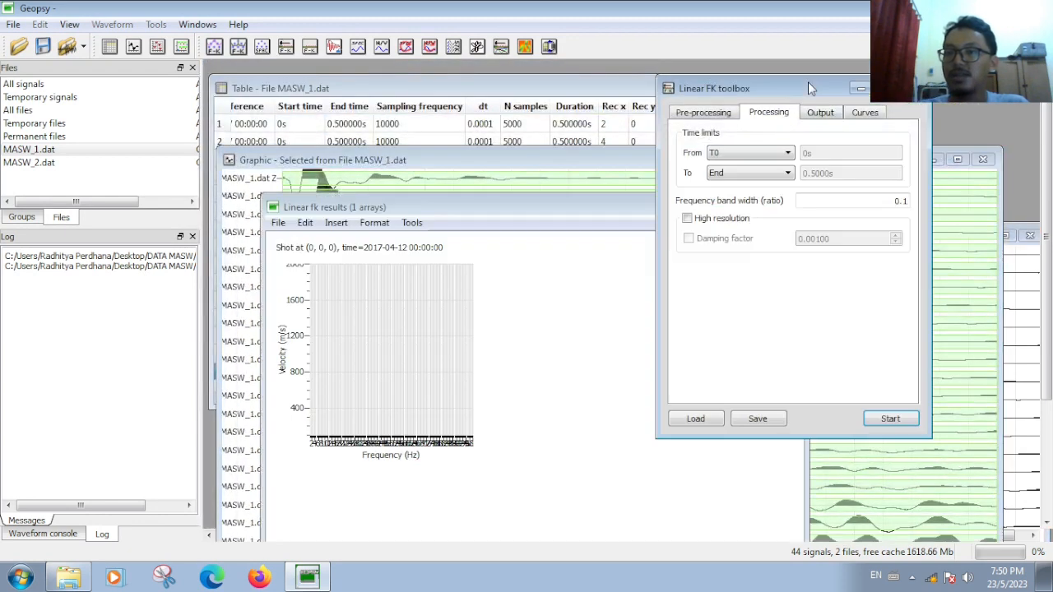
Step: Change the end of the processing time limits to "this time"
{"action": "left_click", "coordinate": [750, 176]}
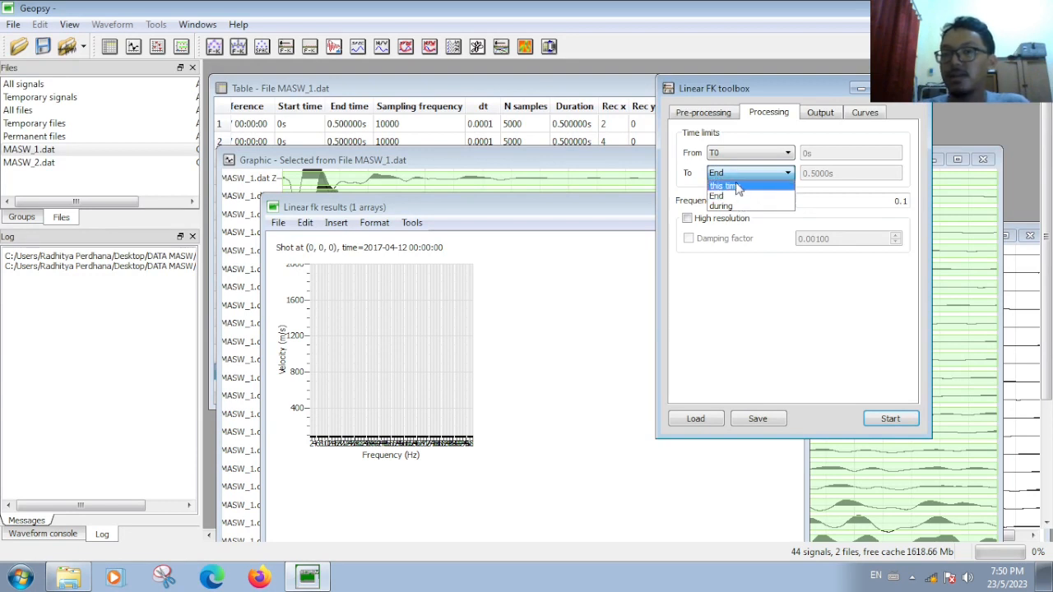
{"action": "left_click", "coordinate": [739, 187]}
{"action": "left_click", "coordinate": [760, 173]}
{"action": "left_click", "coordinate": [739, 188]}
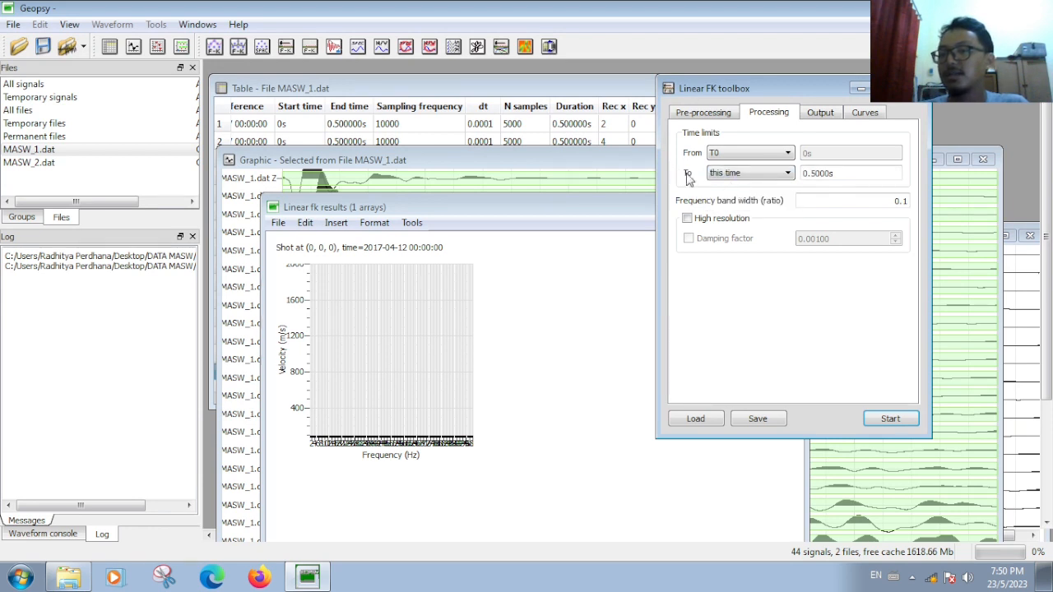
Step: Try "this time" as the start of the processing time limits and switch it back to T0
{"action": "left_click", "coordinate": [747, 153]}
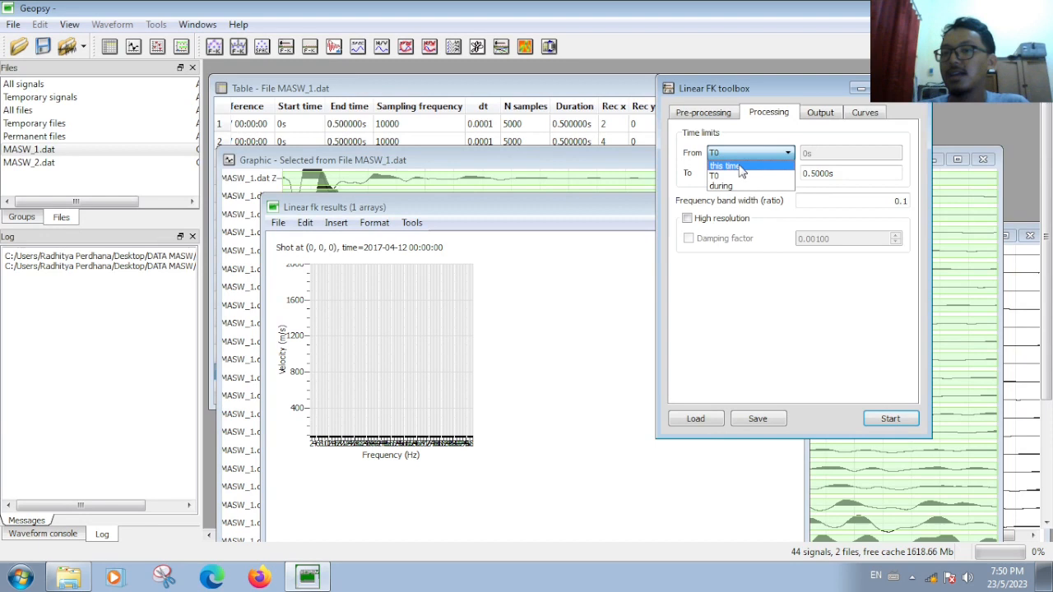
{"action": "left_click", "coordinate": [743, 167]}
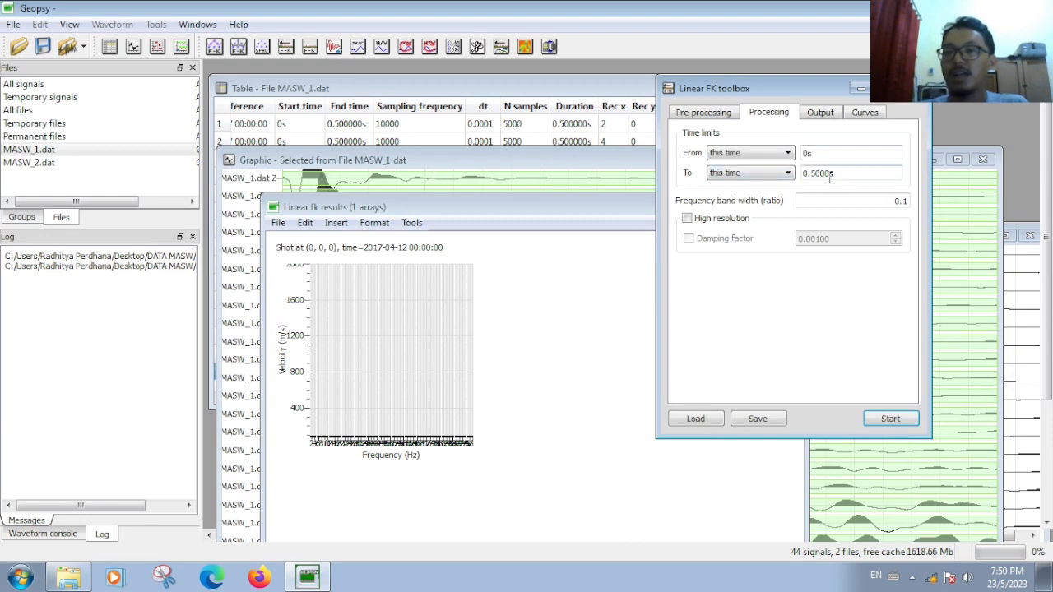
{"action": "left_click", "coordinate": [766, 156]}
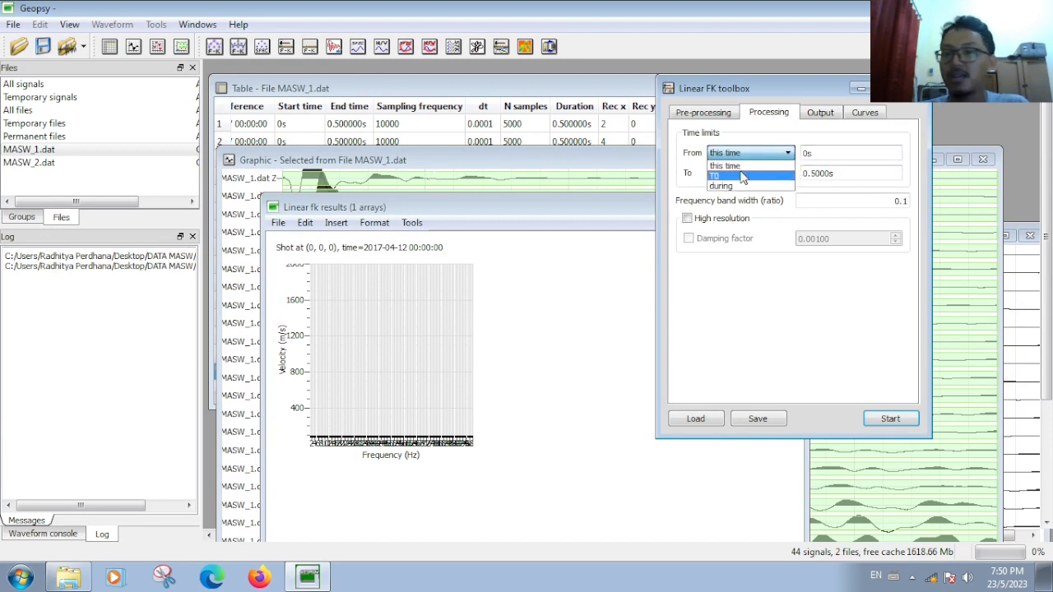
{"action": "left_click", "coordinate": [743, 178]}
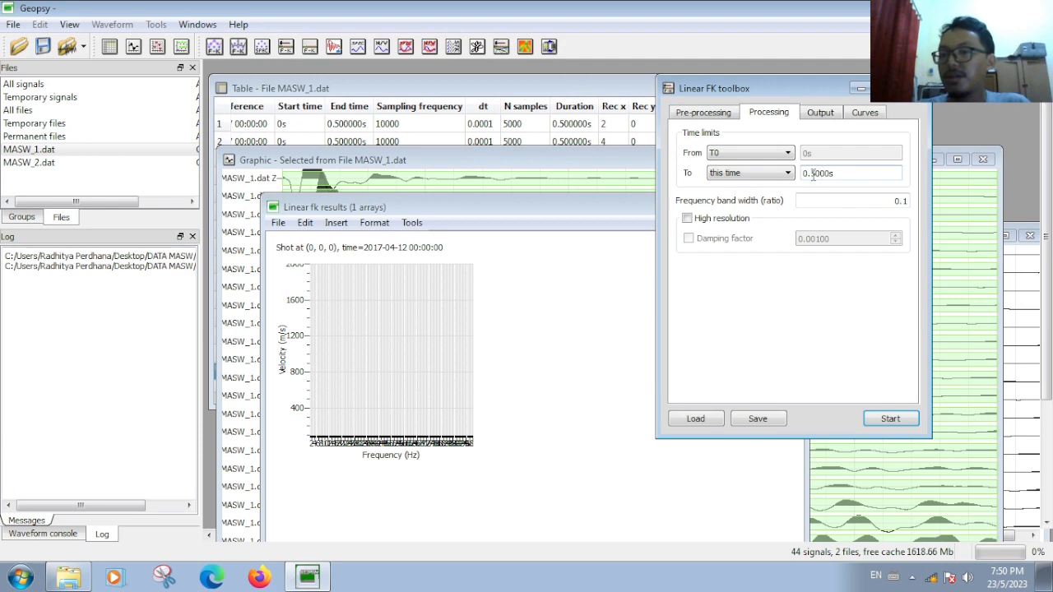
Step: Set the end time limit to 0.25 s and bring the MASW_1.dat graphic forward to examine the selected time window
{"action": "left_click_drag", "start_coordinate": [817, 175], "coordinate": [829, 174]}
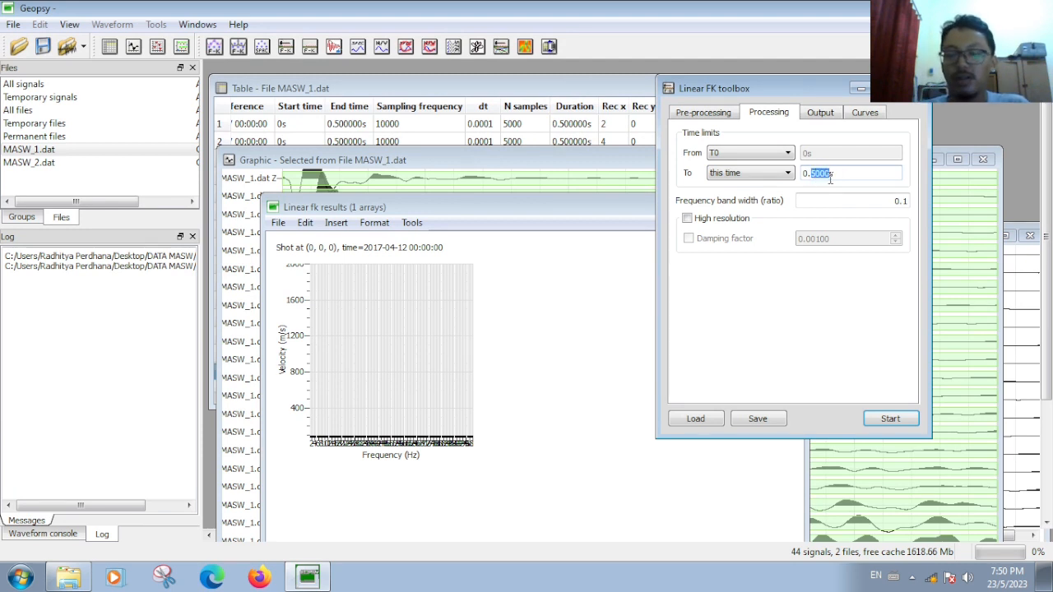
{"action": "left_click", "coordinate": [810, 175]}
{"action": "double_click", "coordinate": [814, 173]}
{"action": "type", "text": "0.25"}
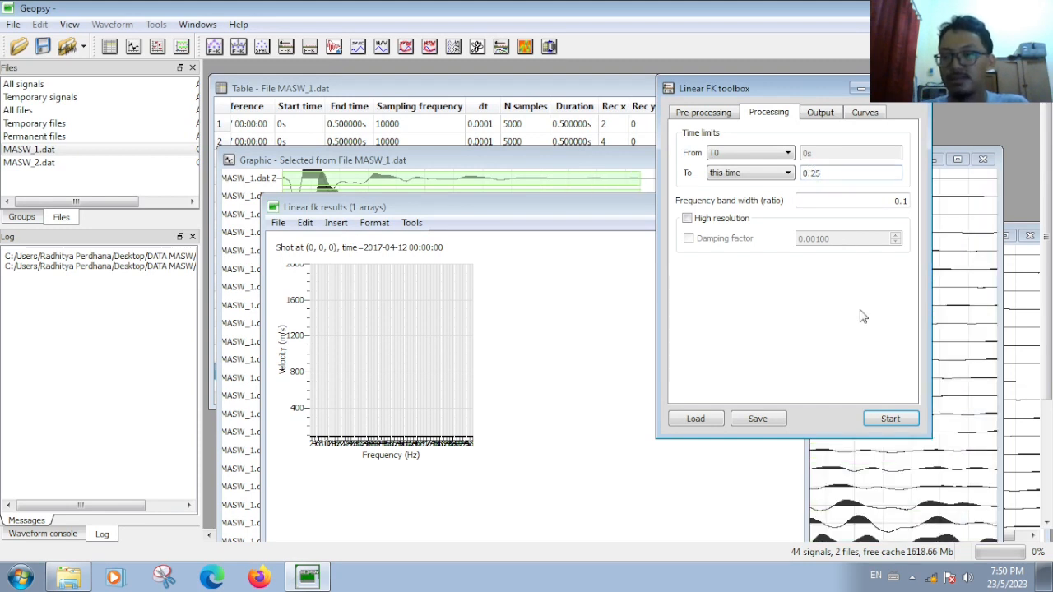
{"action": "left_click", "coordinate": [624, 163]}
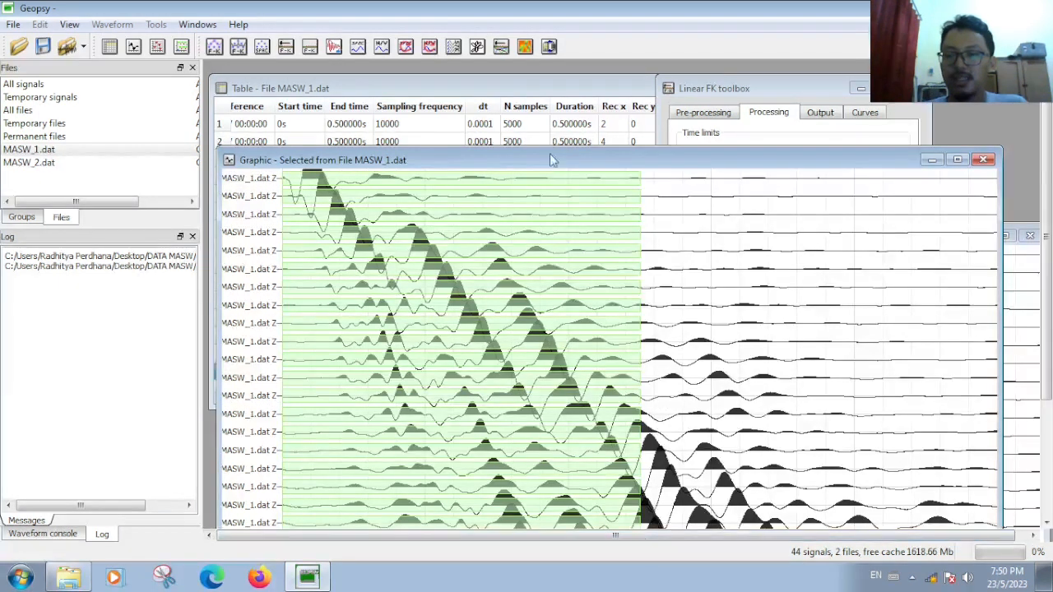
{"action": "left_click_drag", "start_coordinate": [556, 159], "coordinate": [563, 103]}
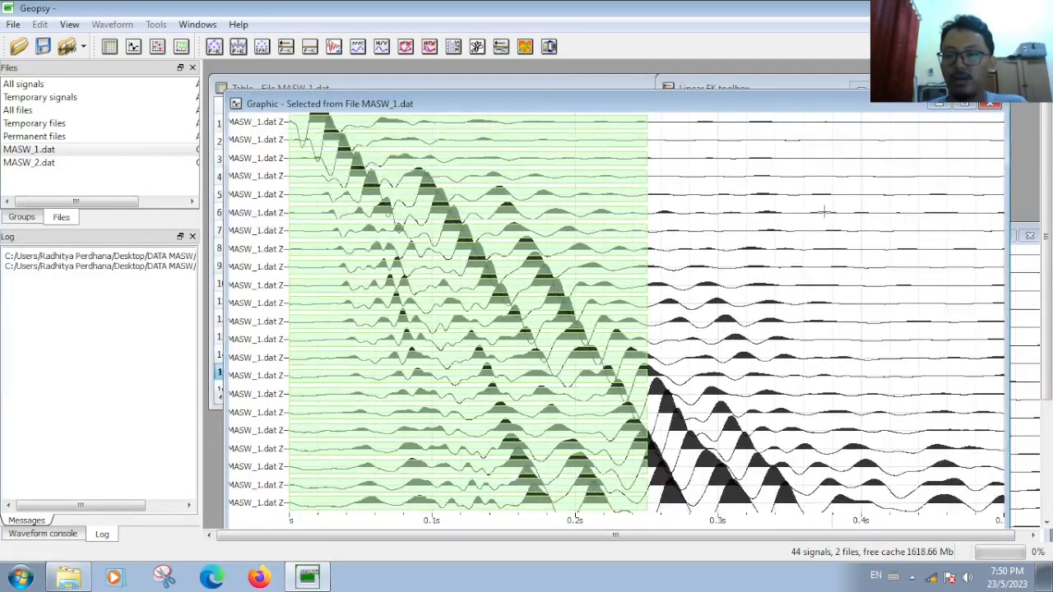
Step: Move the MASW_1.dat graphic back down and set the end time limit to 0.5 s
{"action": "left_click_drag", "start_coordinate": [814, 104], "coordinate": [840, 175]}
{"action": "left_click", "coordinate": [799, 87]}
{"action": "type", "text": "5"}
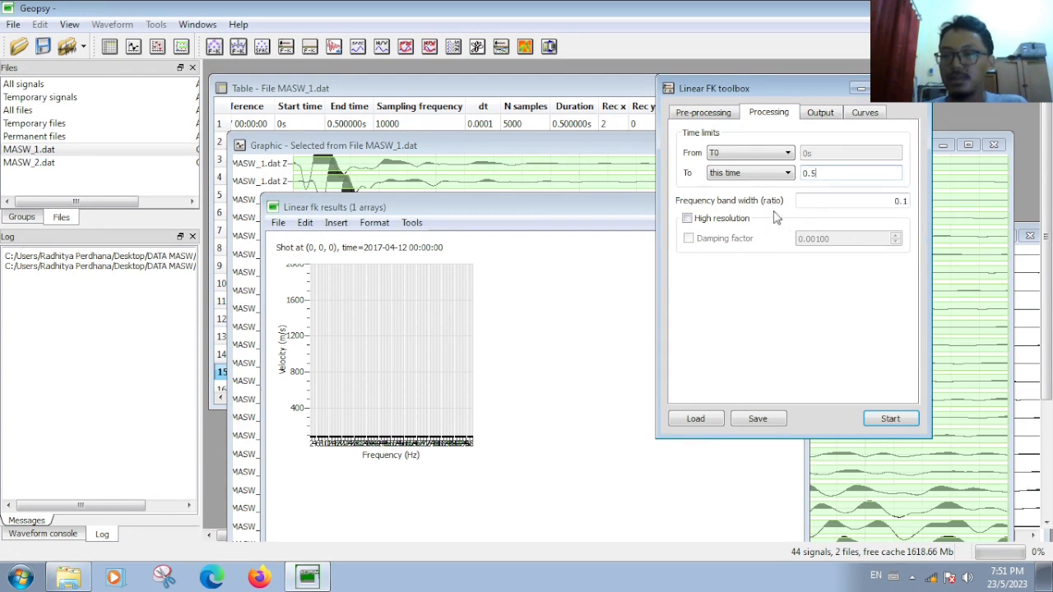
{"action": "left_click", "coordinate": [805, 200]}
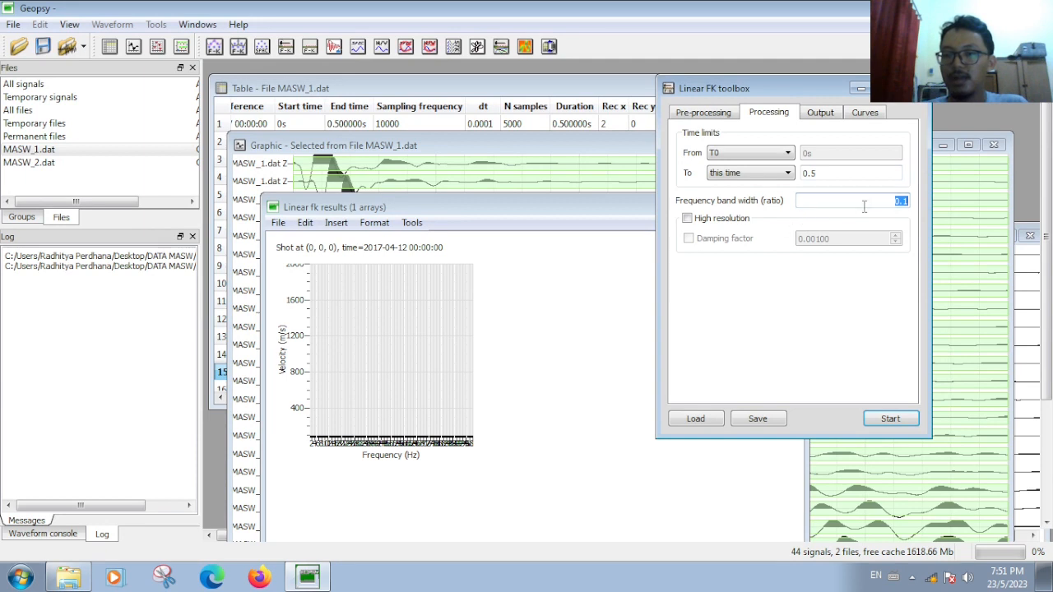
{"action": "left_click", "coordinate": [409, 277]}
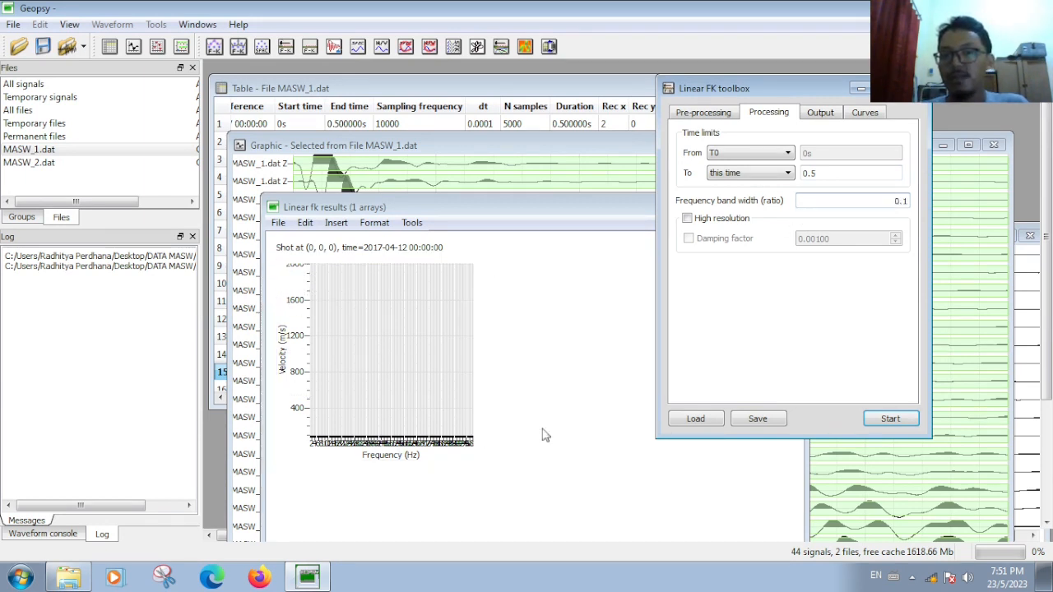
{"action": "left_click", "coordinate": [900, 201]}
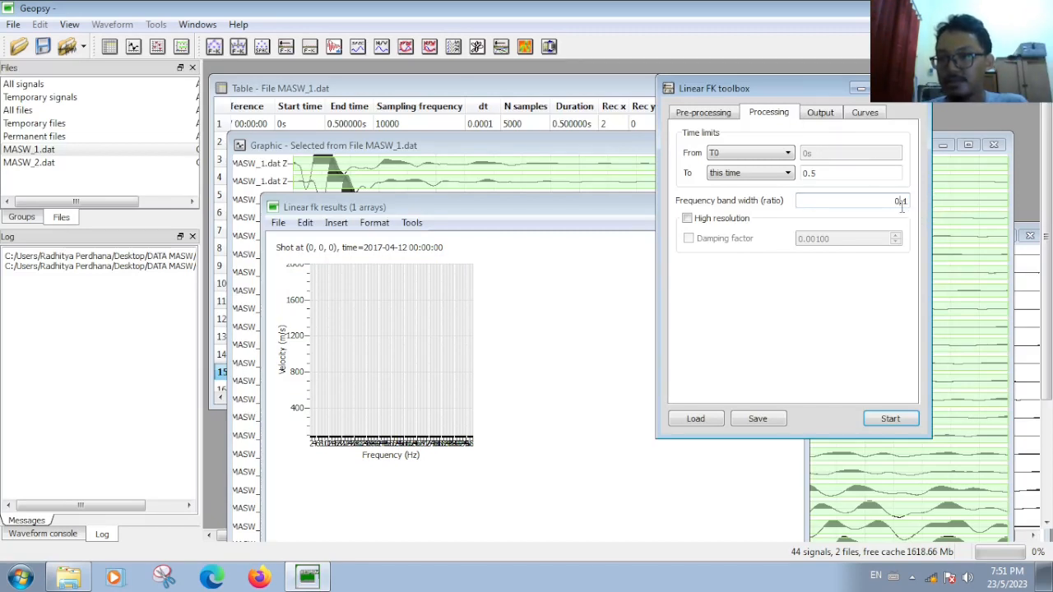
Step: Show the output settings and try a minimum sampling frequency of 50 Hz to see its effect on the results plot
{"action": "left_click", "coordinate": [821, 115]}
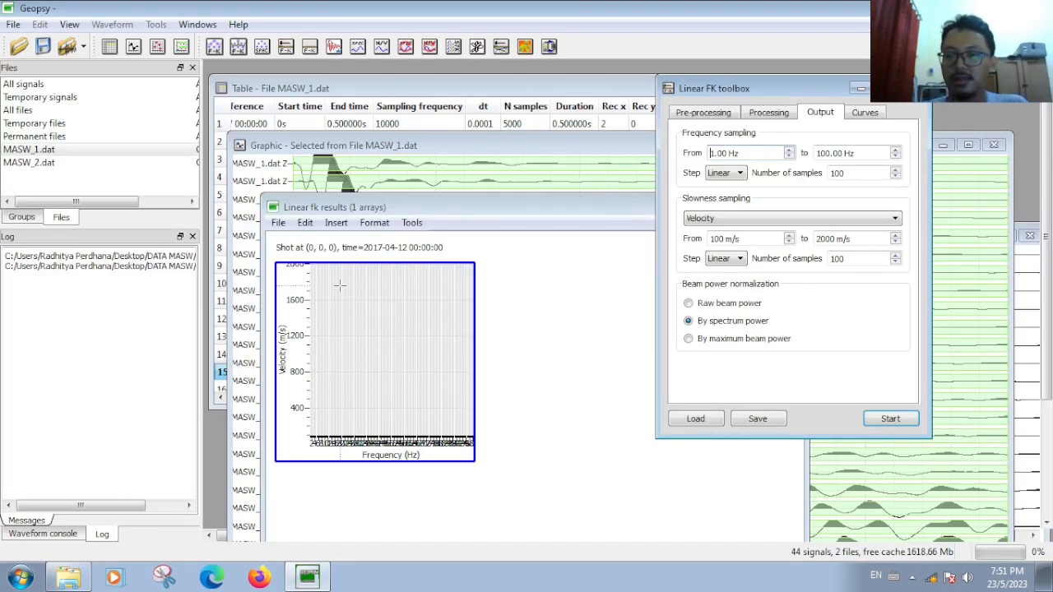
{"action": "mouse_move", "coordinate": [340, 286]}
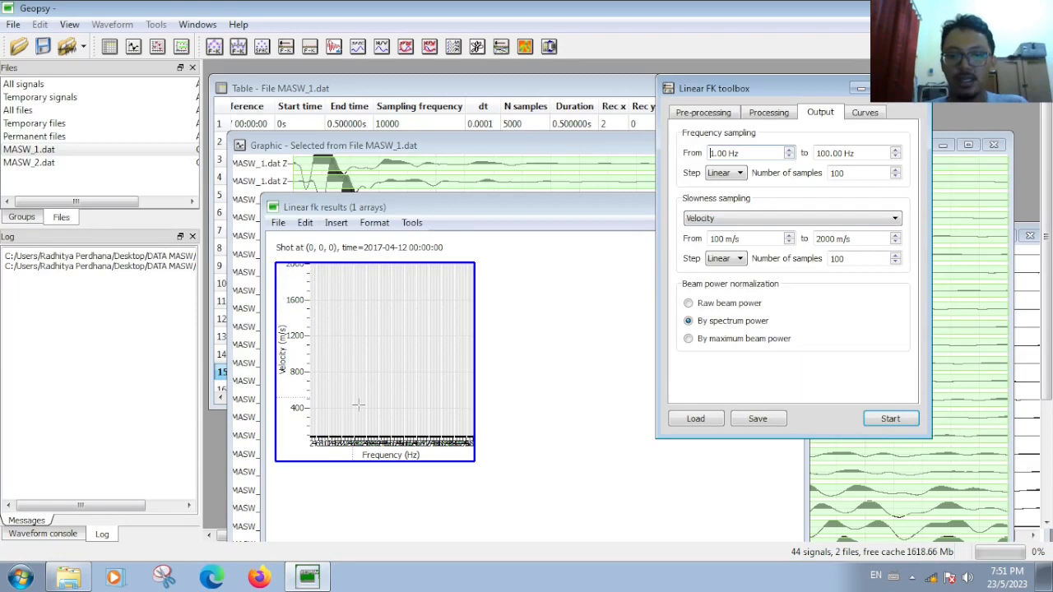
{"action": "double_click", "coordinate": [717, 153]}
{"action": "type", "text": "50"}
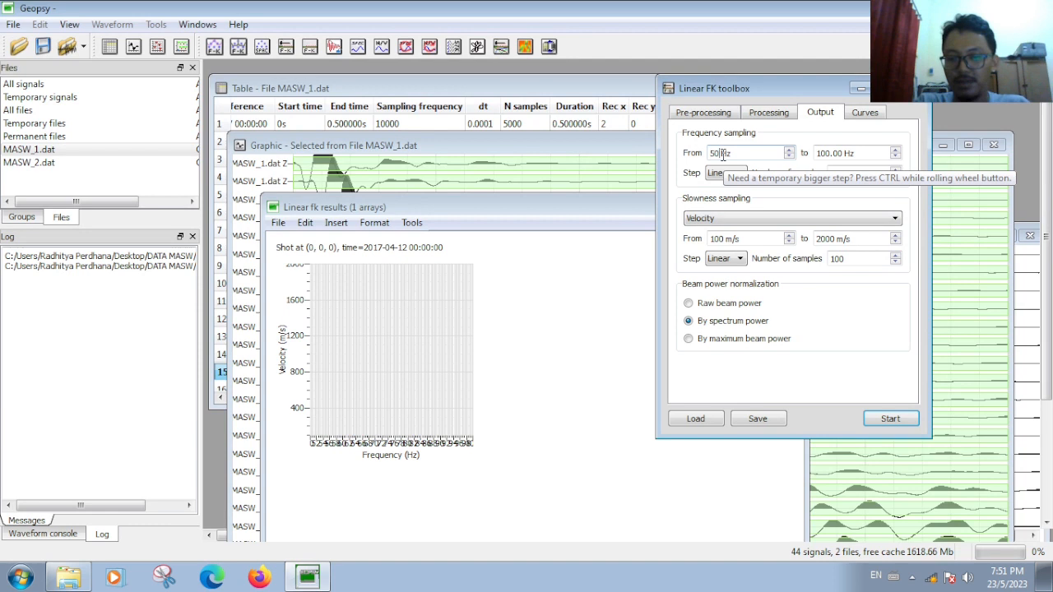
{"action": "key", "text": "Return"}
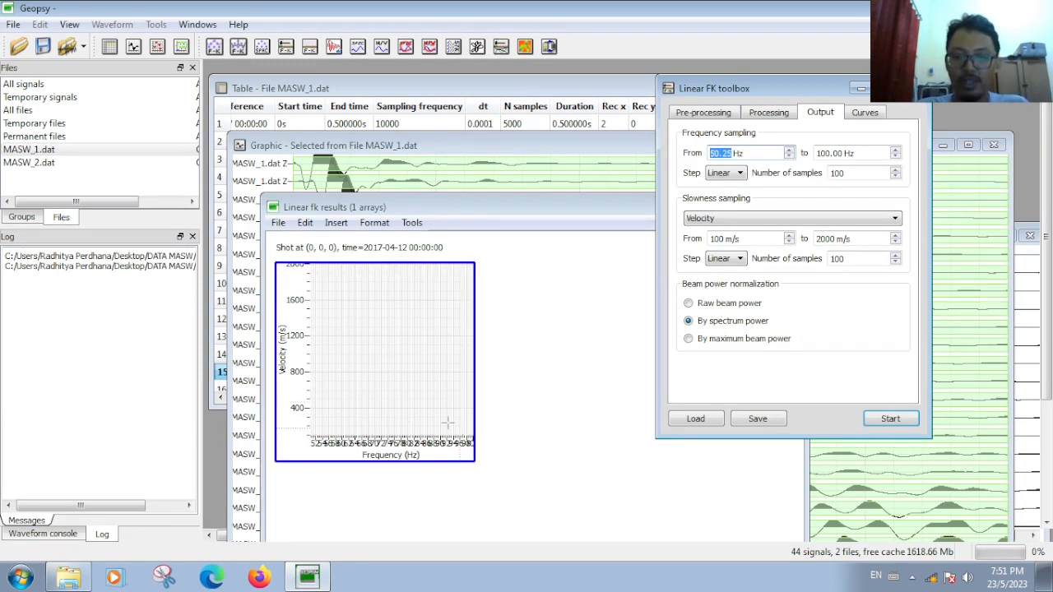
Step: Set the minimum sampling frequency to 1 Hz
{"action": "double_click", "coordinate": [730, 154]}
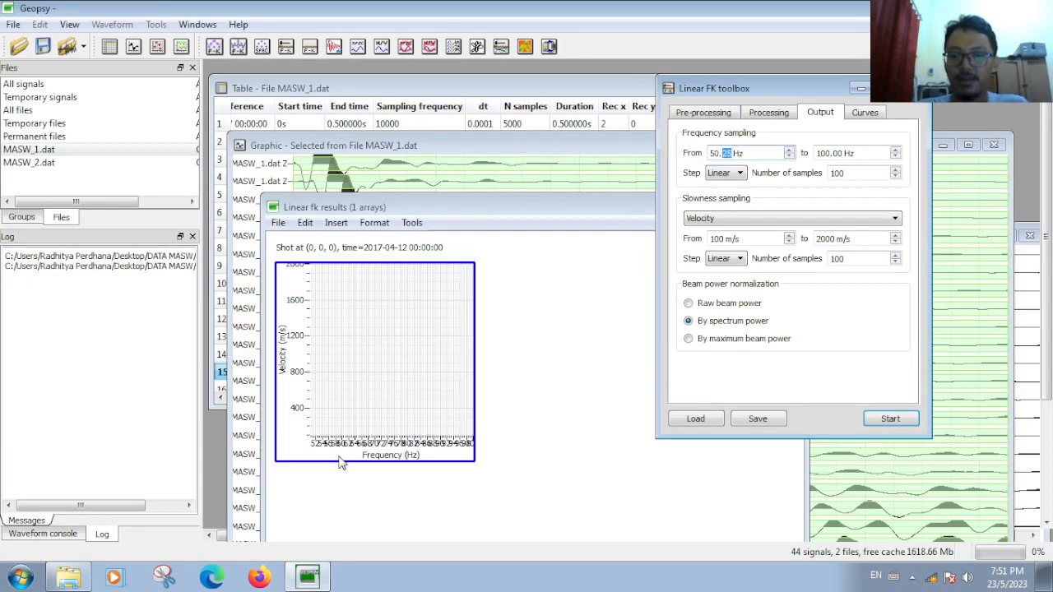
{"action": "left_click_drag", "start_coordinate": [752, 154], "coordinate": [666, 160]}
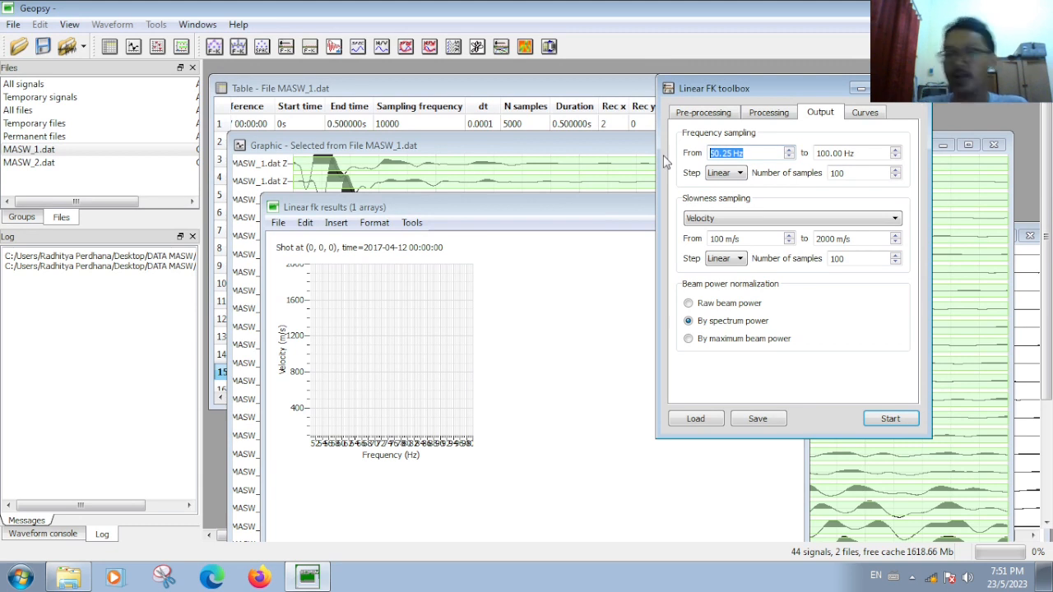
{"action": "type", "text": "1"}
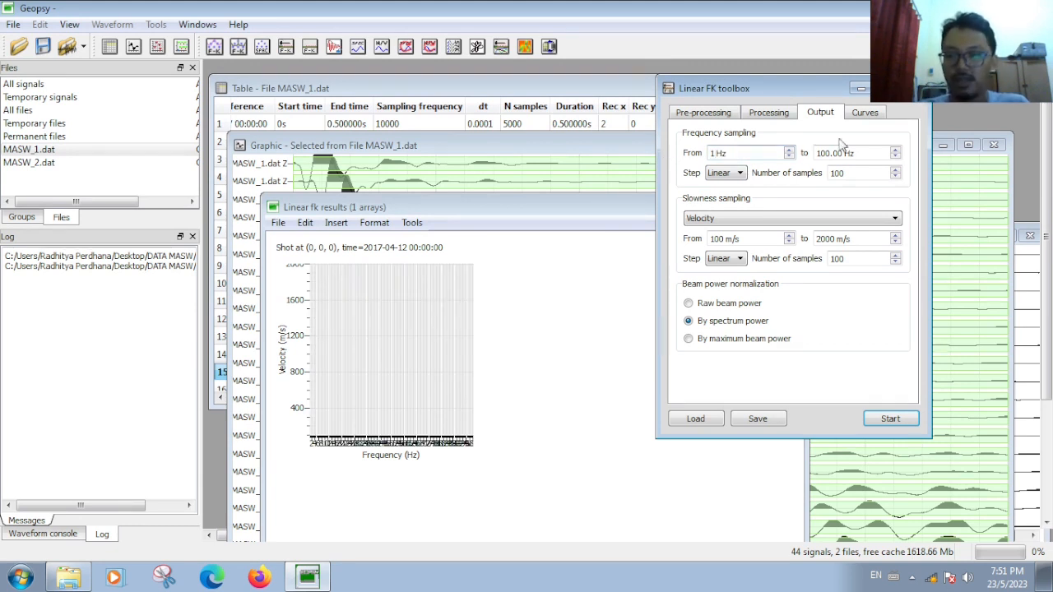
Step: Change the frequency sampling step to Log and check the frequency axis of the results plot
{"action": "left_click_drag", "start_coordinate": [818, 152], "coordinate": [833, 151]}
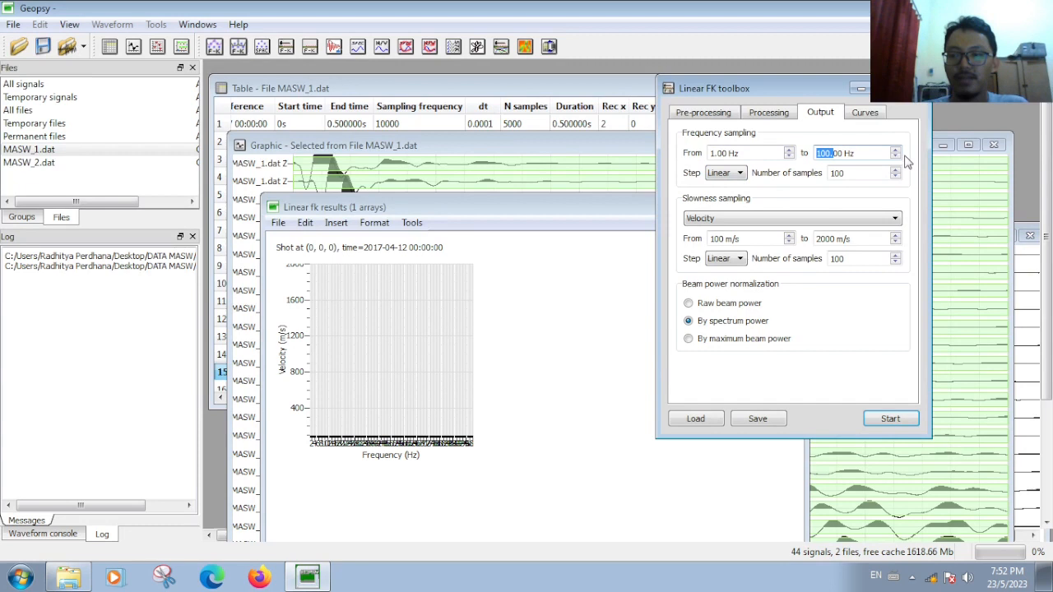
{"action": "double_click", "coordinate": [839, 175]}
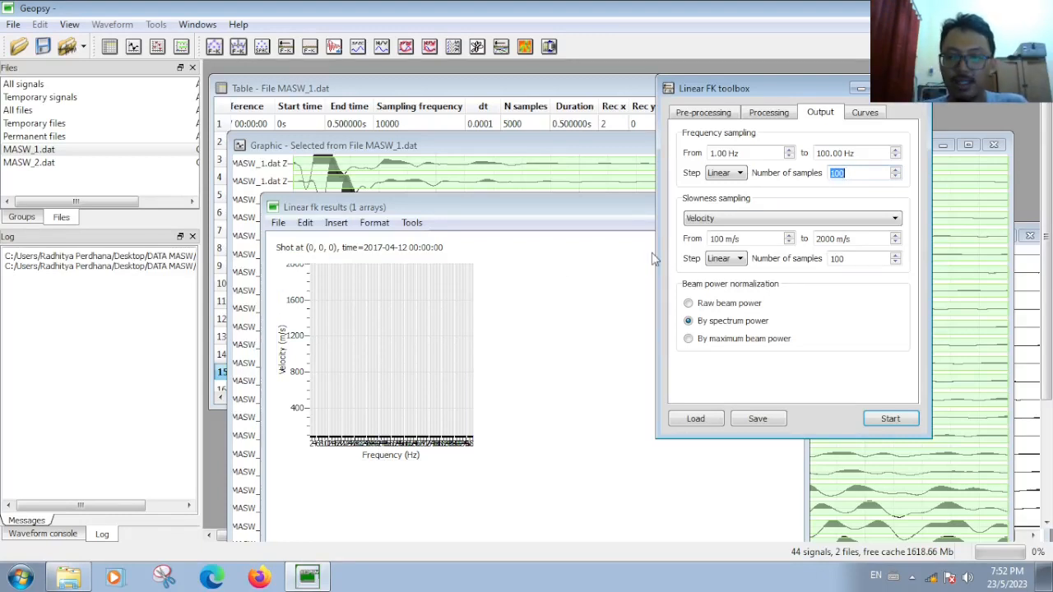
{"action": "left_click", "coordinate": [738, 179]}
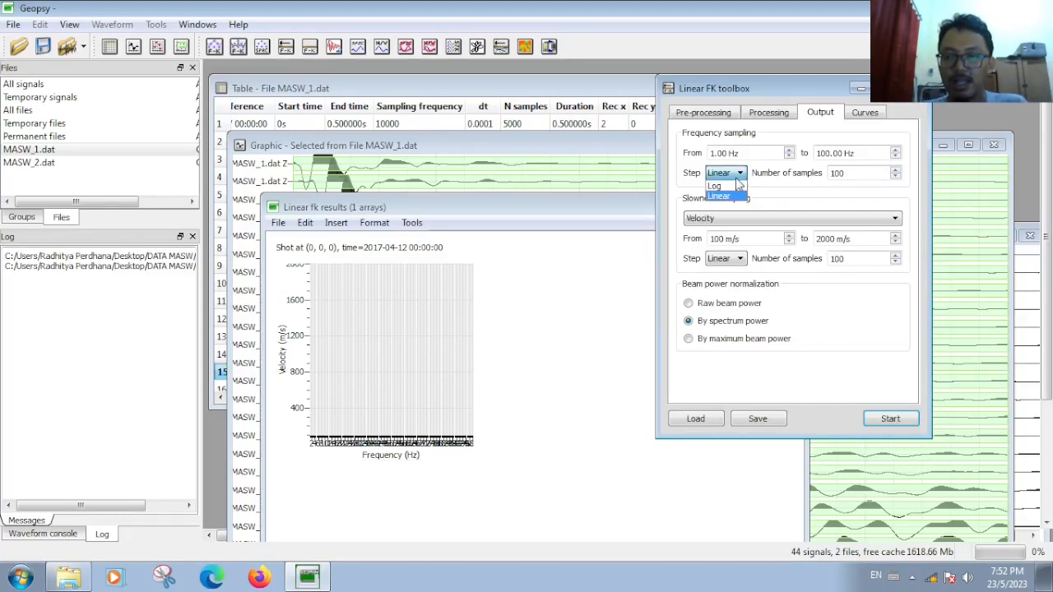
{"action": "left_click", "coordinate": [734, 191]}
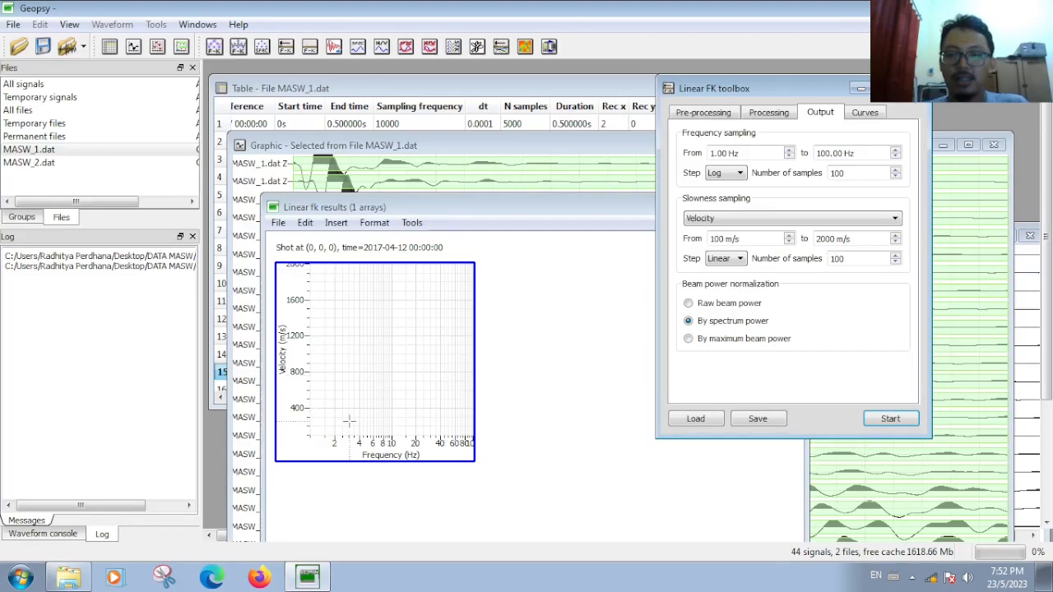
{"action": "mouse_move", "coordinate": [349, 422]}
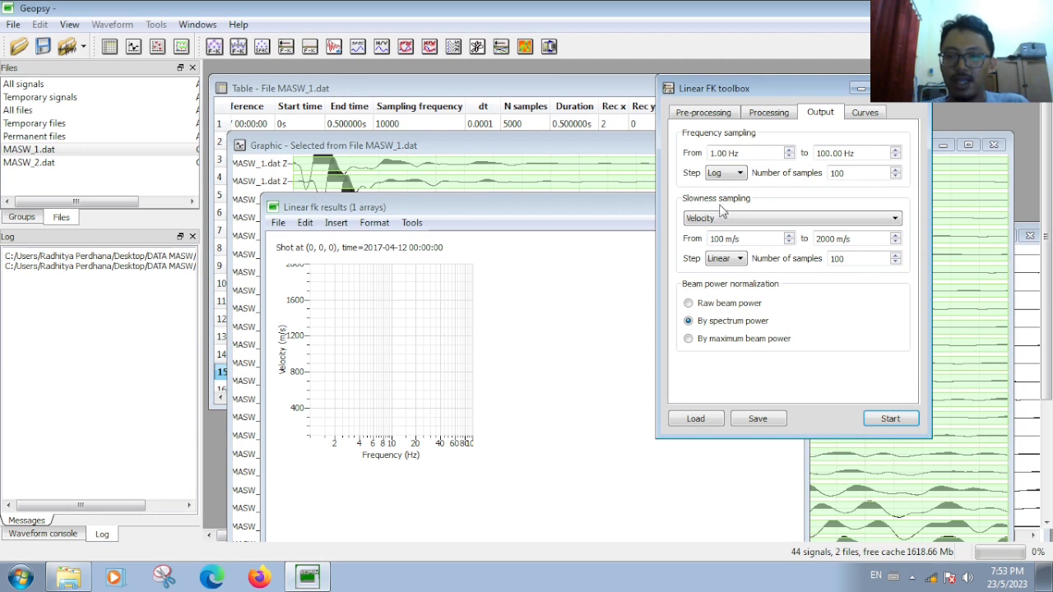
Step: Switch the slowness sampling between Slowness and Velocity to compare the plot axes, leaving Velocity selected
{"action": "left_click", "coordinate": [775, 219]}
{"action": "left_click", "coordinate": [773, 234]}
{"action": "left_click", "coordinate": [771, 217]}
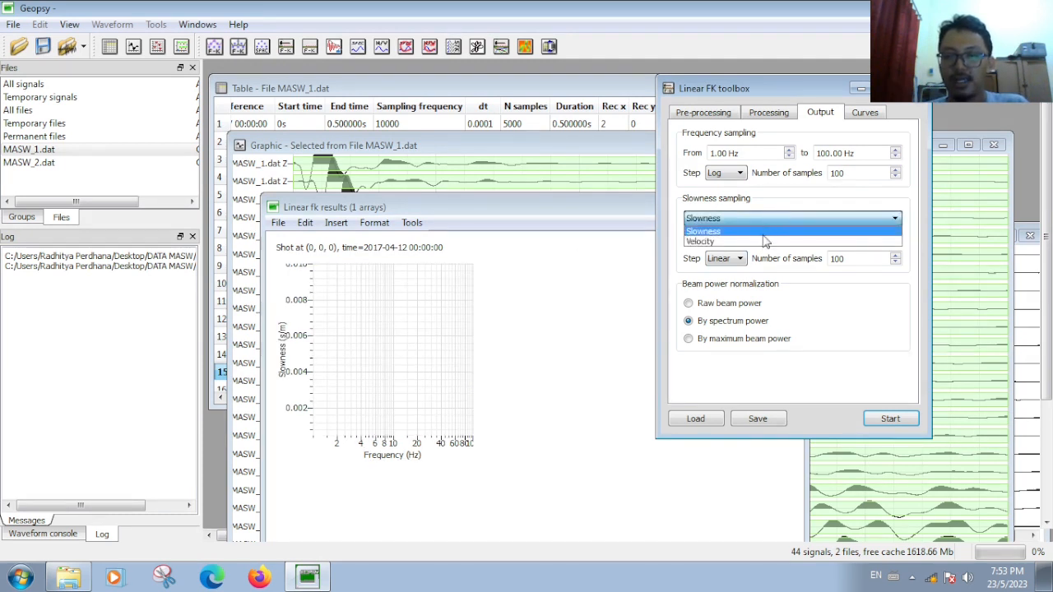
{"action": "left_click", "coordinate": [761, 241]}
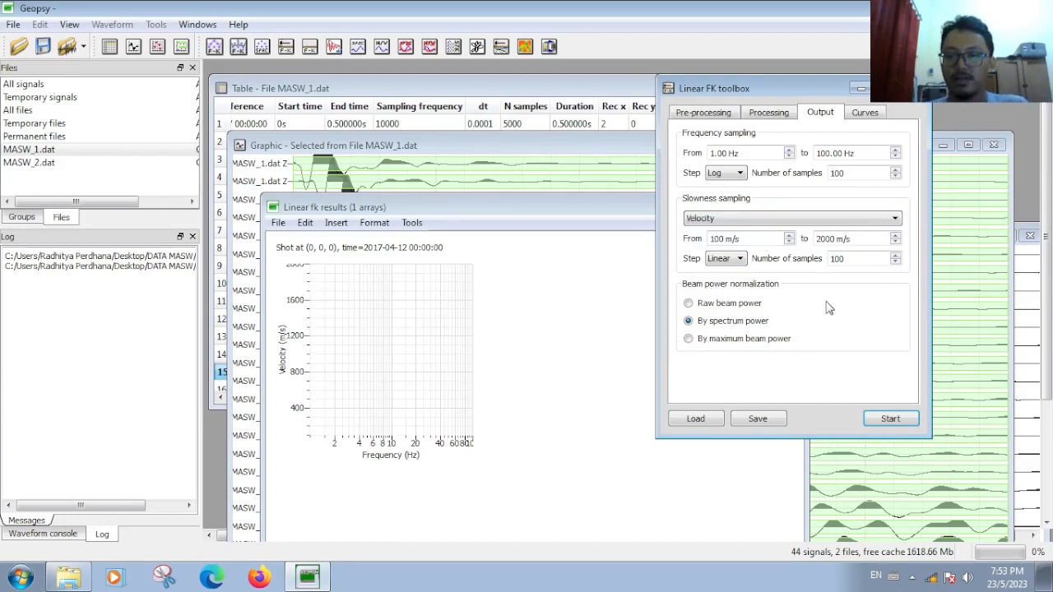
{"action": "left_click", "coordinate": [726, 219]}
{"action": "left_click", "coordinate": [733, 234]}
{"action": "left_click", "coordinate": [746, 220]}
{"action": "left_click", "coordinate": [747, 242]}
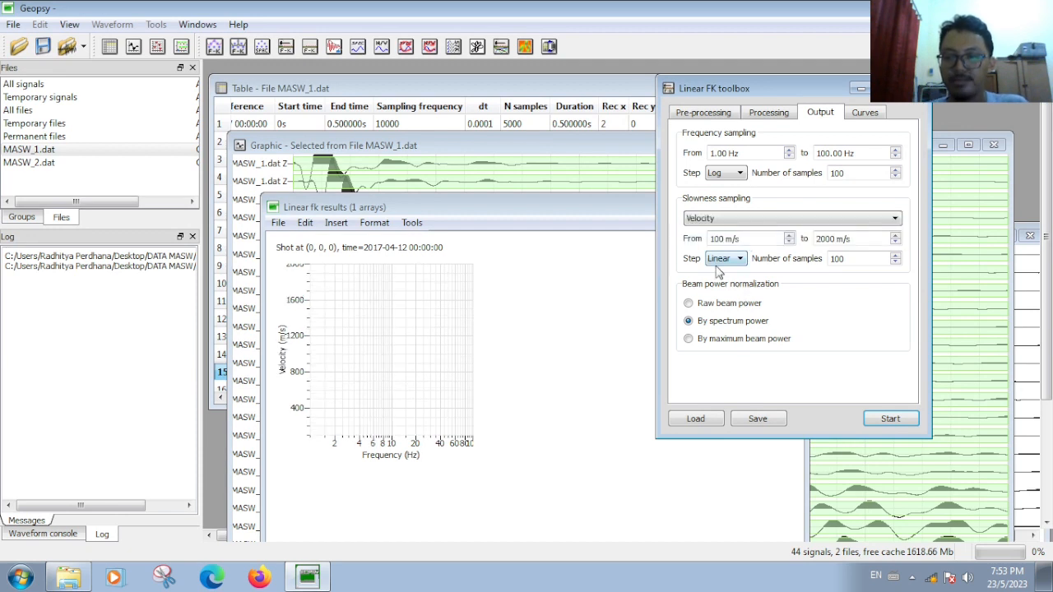
Step: Review the Linear velocity sampling step, the number of samples and the velocity limits against the axis of the results plot
{"action": "left_click", "coordinate": [727, 260]}
{"action": "left_click", "coordinate": [725, 272]}
{"action": "left_click", "coordinate": [379, 312]}
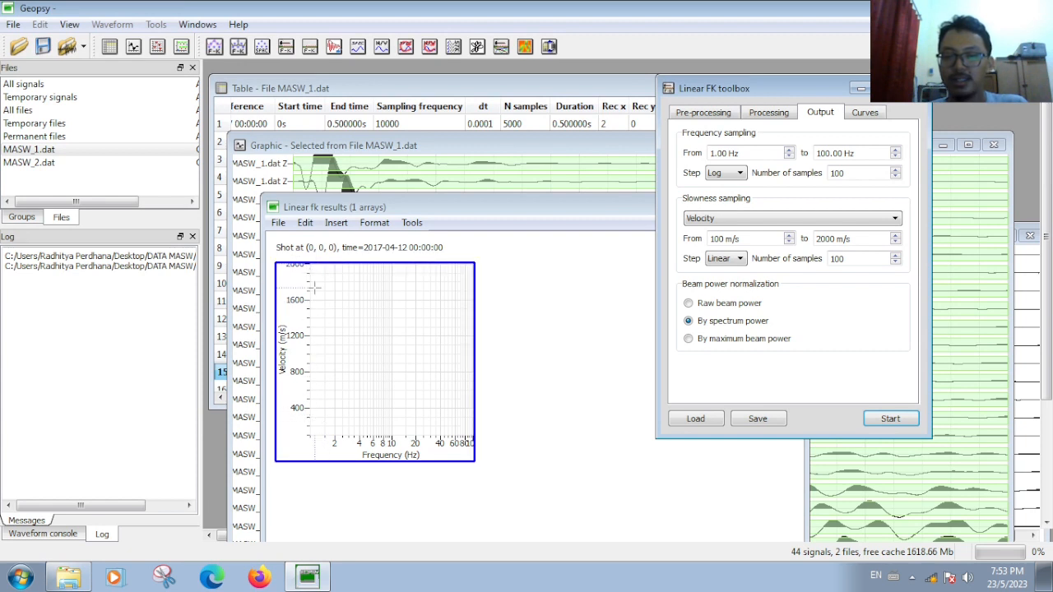
{"action": "left_click", "coordinate": [502, 270]}
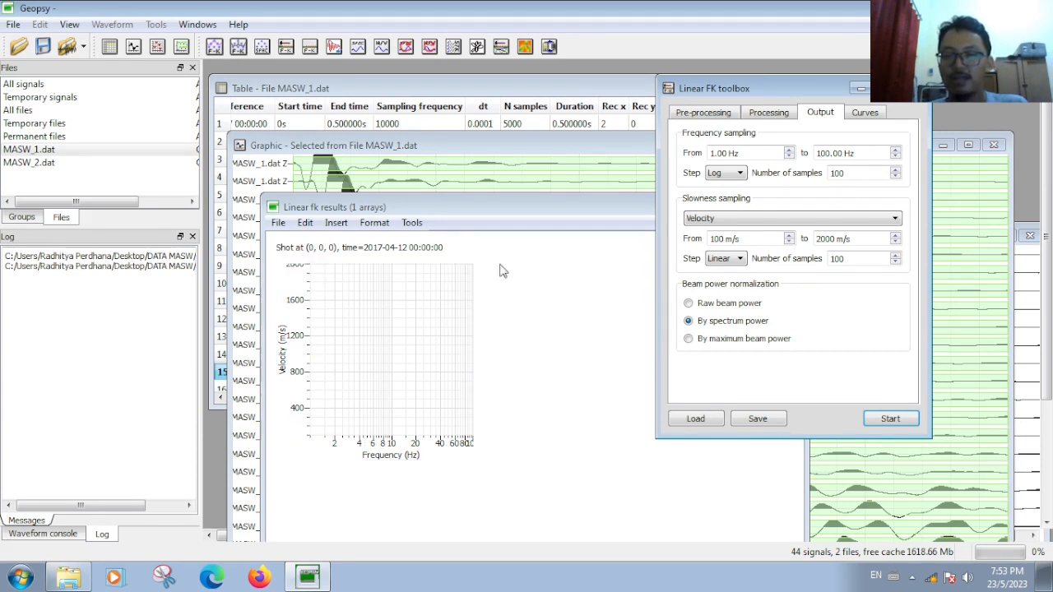
{"action": "double_click", "coordinate": [845, 260]}
{"action": "double_click", "coordinate": [716, 239]}
{"action": "left_click", "coordinate": [852, 239]}
{"action": "left_click", "coordinate": [399, 418]}
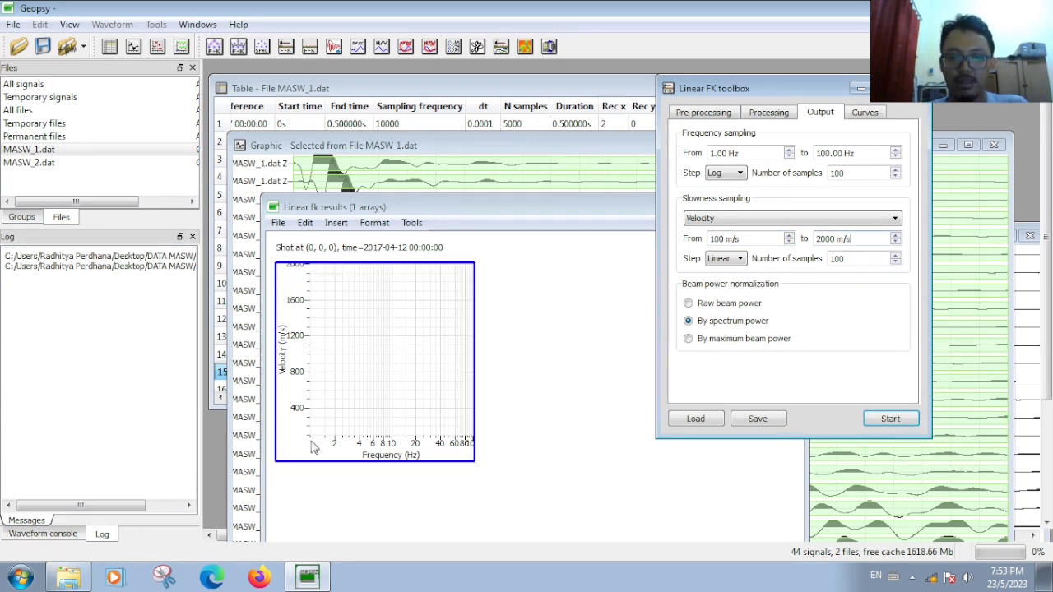
Step: Try minimum velocities of 1 m/s and 800 m/s to compare their effect on the velocity axis of the results plot
{"action": "double_click", "coordinate": [718, 239]}
{"action": "type", "text": "1"}
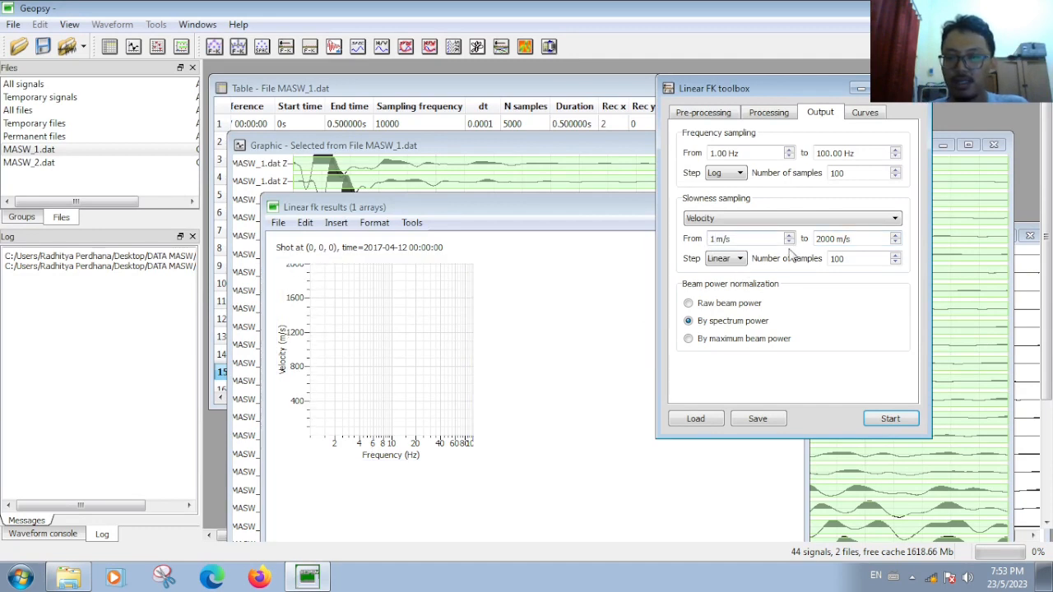
{"action": "left_click", "coordinate": [740, 240]}
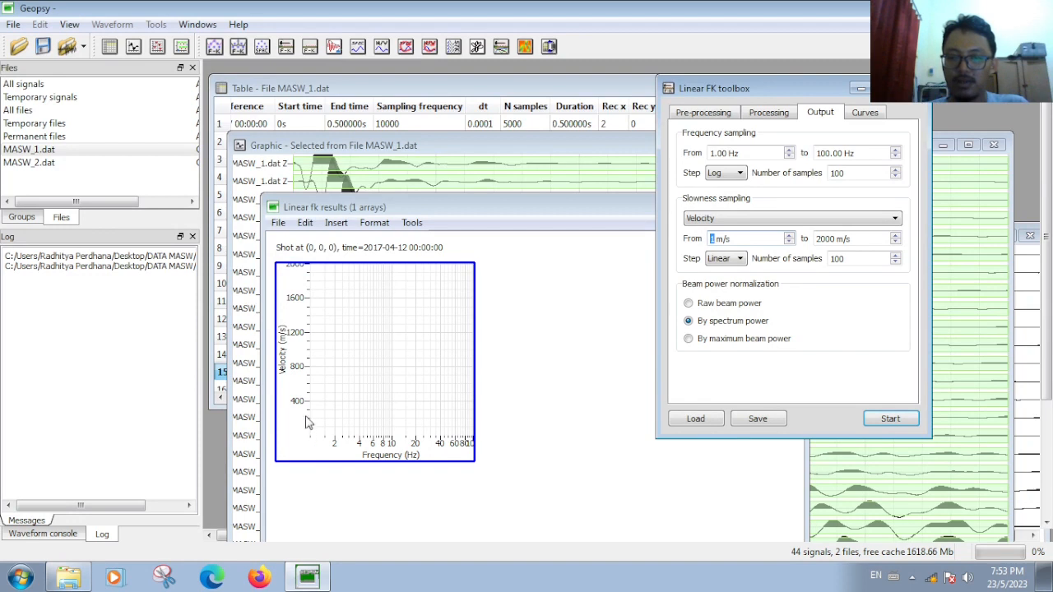
{"action": "type", "text": "800"}
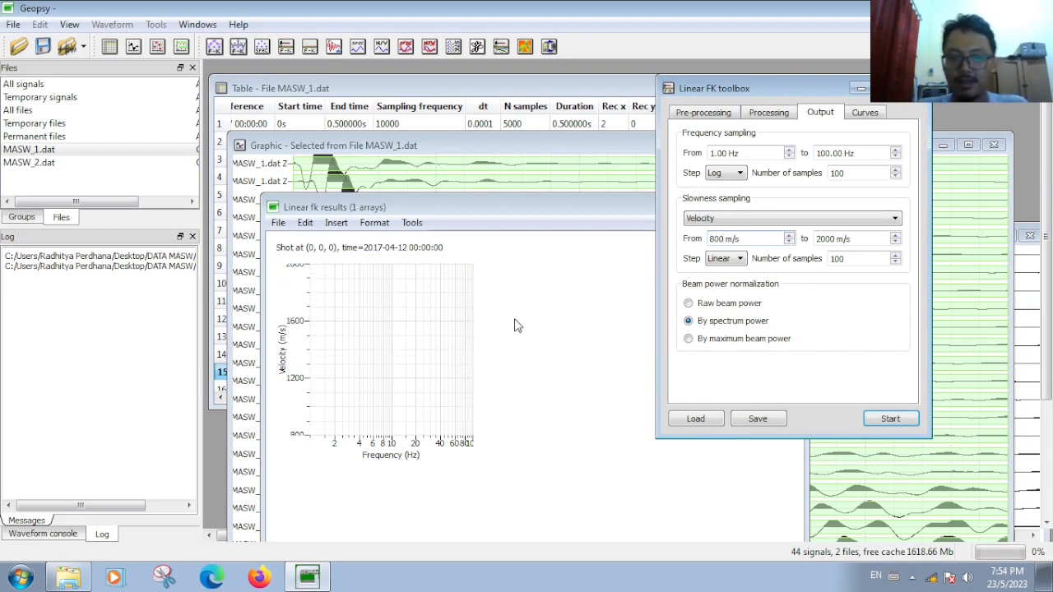
Step: Set the minimum velocity to 200 m/s
{"action": "double_click", "coordinate": [717, 238]}
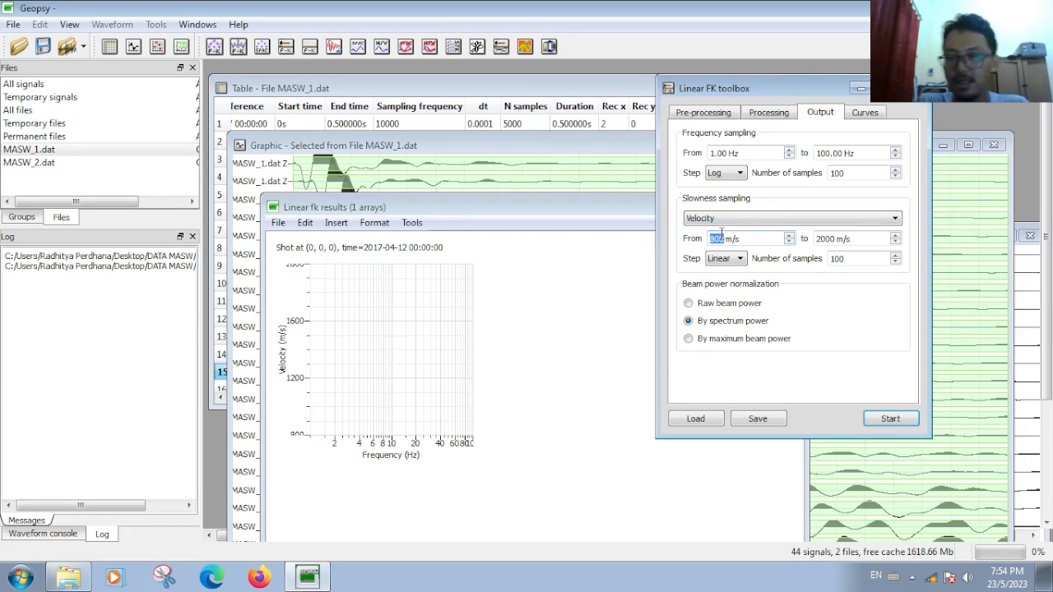
{"action": "type", "text": "200"}
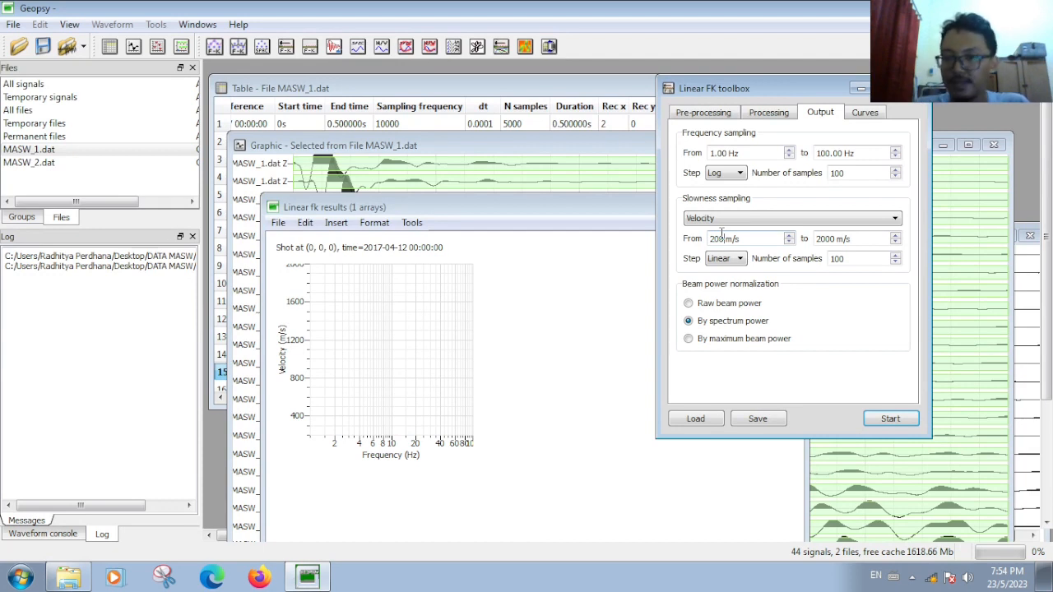
{"action": "left_click", "coordinate": [837, 239]}
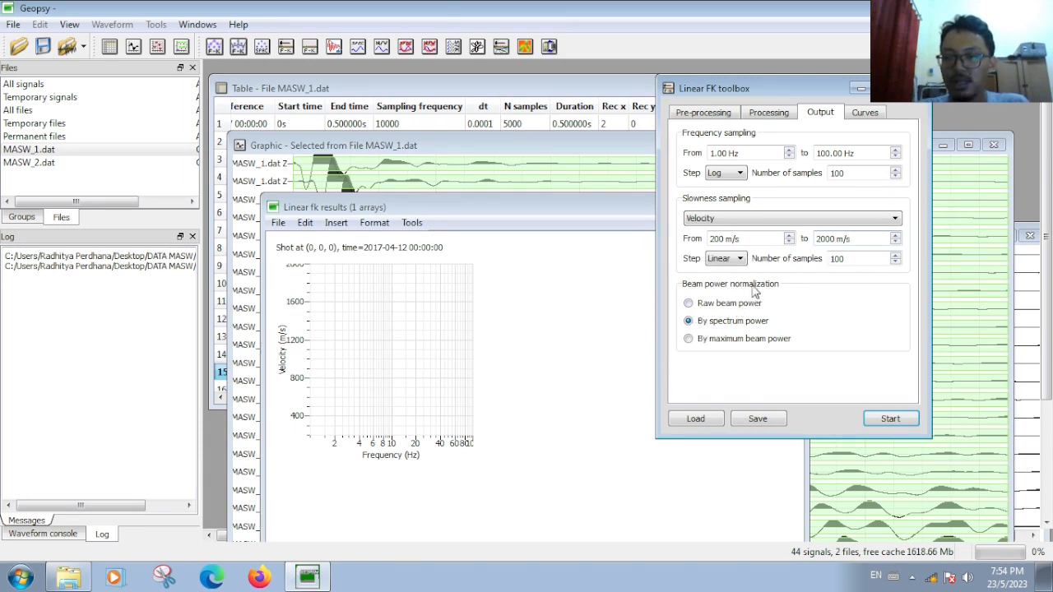
Step: Select raw beam power normalization and run the Linear FK analysis
{"action": "left_click", "coordinate": [690, 304]}
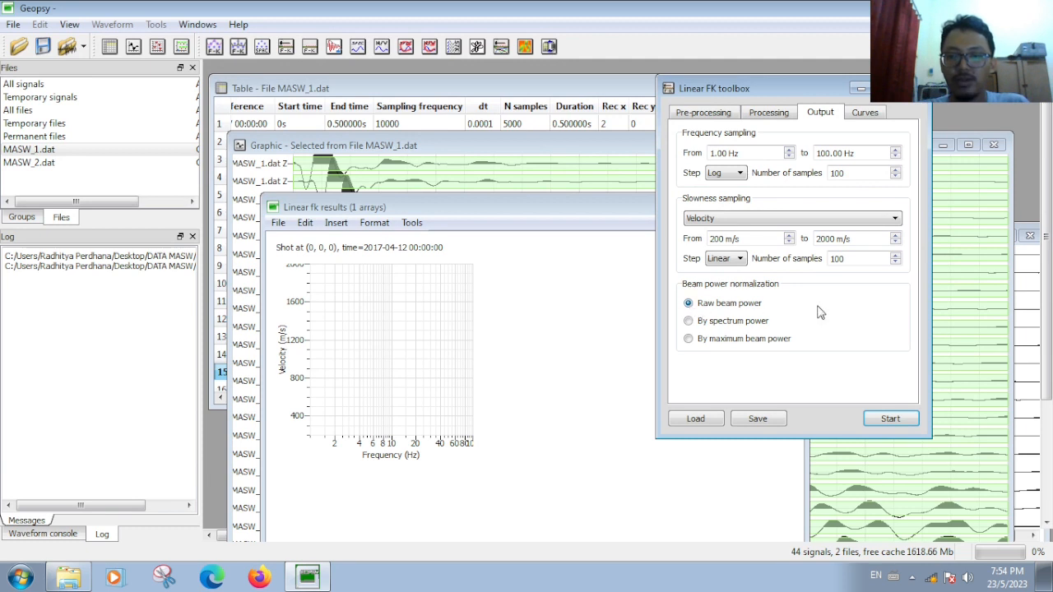
{"action": "left_click", "coordinate": [313, 282]}
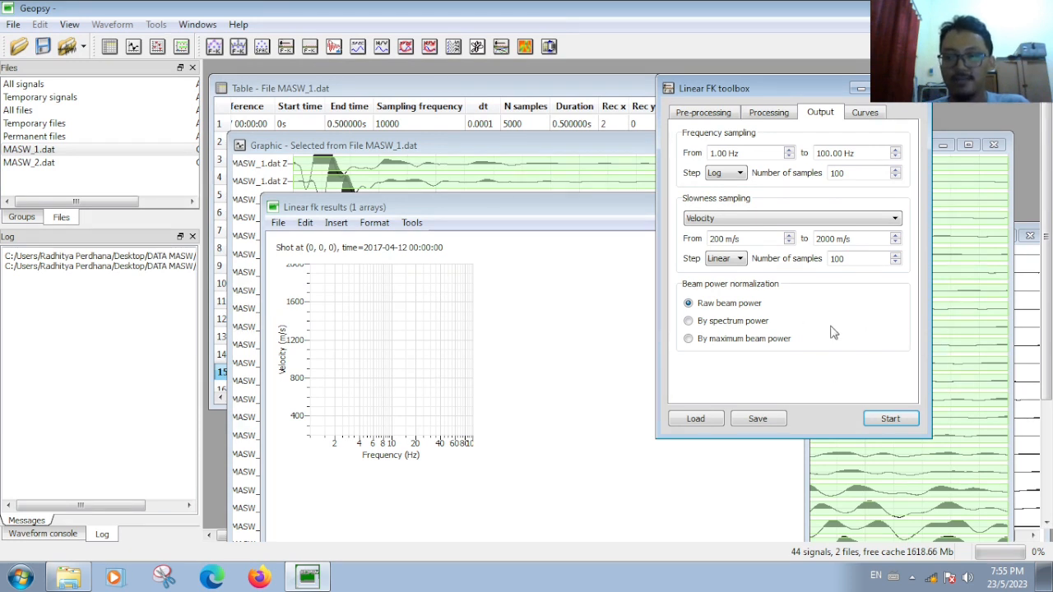
{"action": "left_click", "coordinate": [904, 423]}
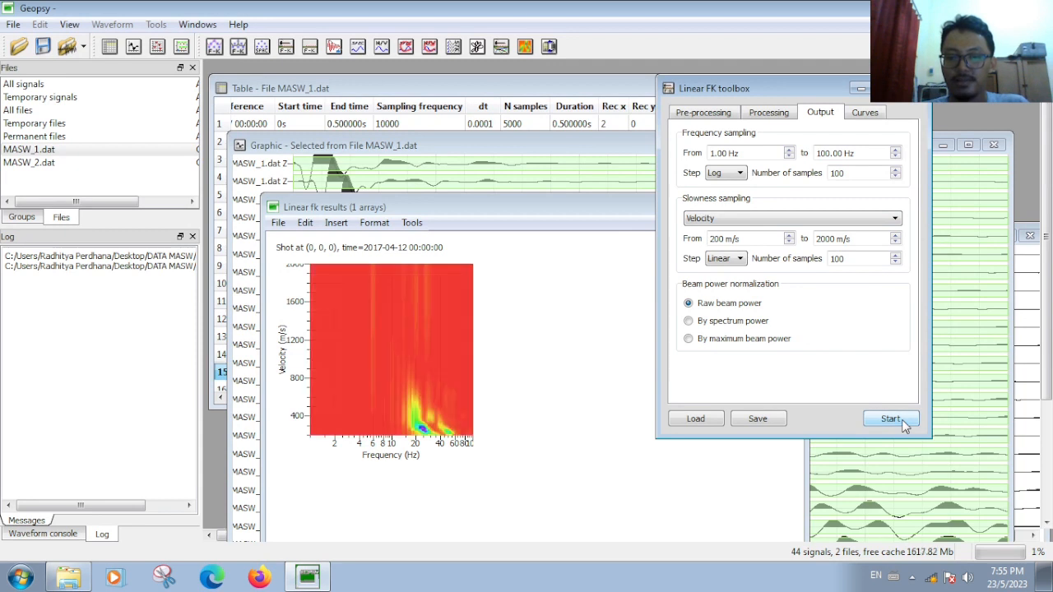
{"action": "left_click", "coordinate": [436, 445]}
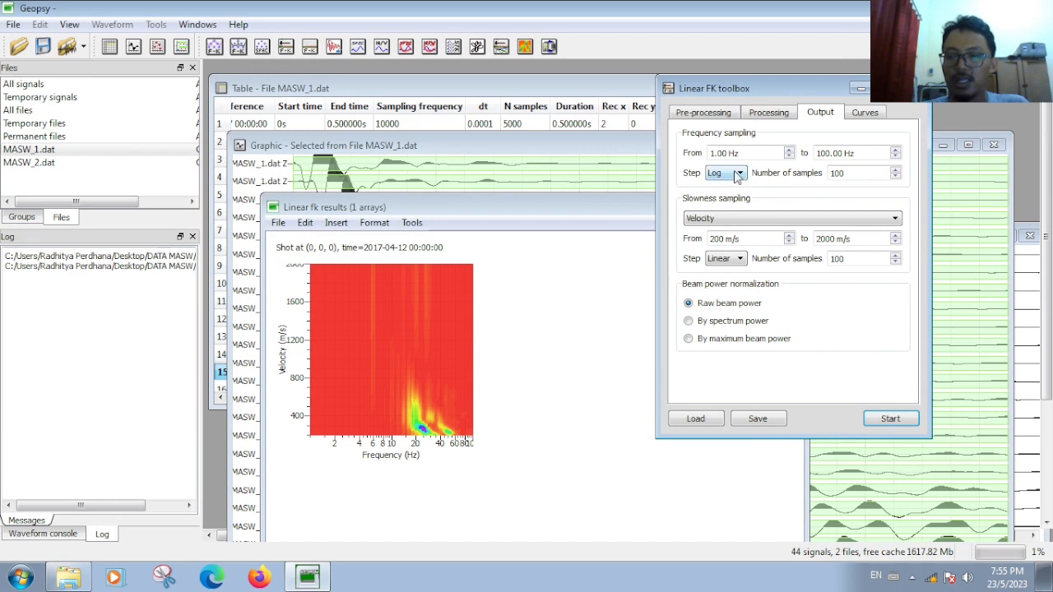
Step: Set the minimum velocity to 100 m/s and rerun the analysis with a Linear frequency sampling step
{"action": "double_click", "coordinate": [709, 239]}
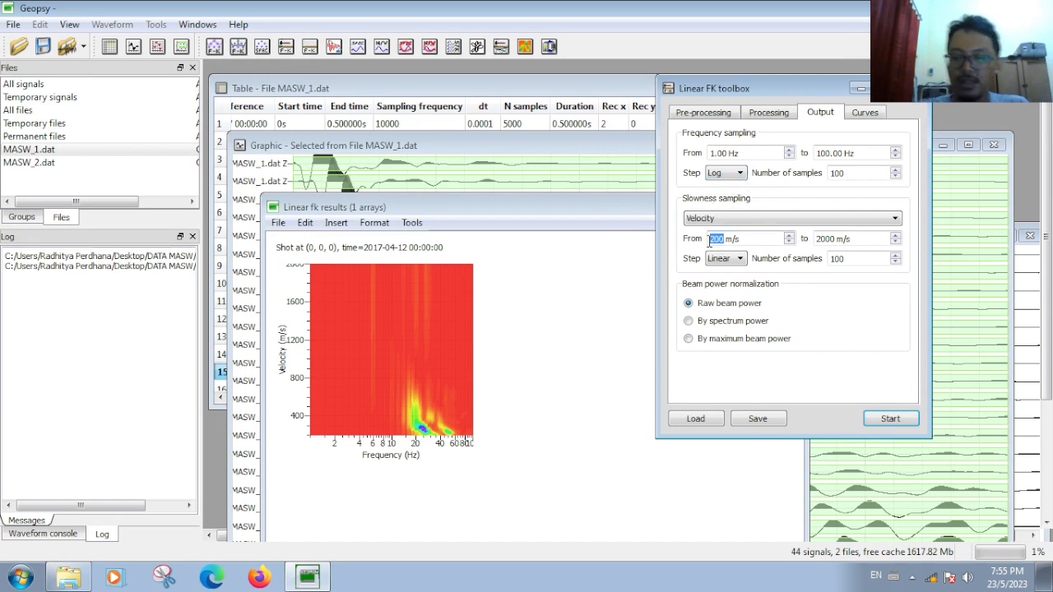
{"action": "type", "text": "1000"}
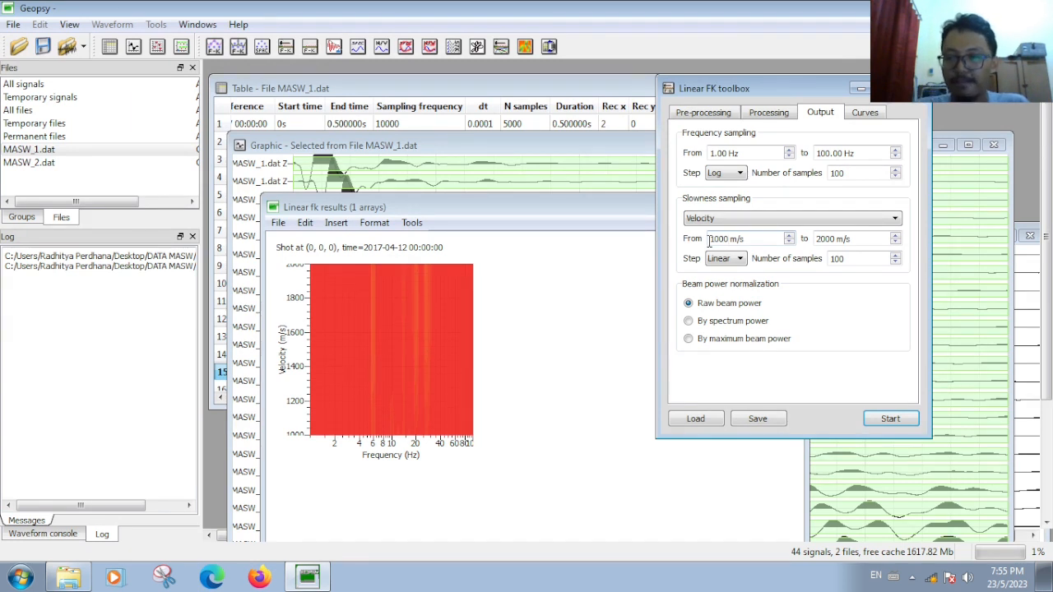
{"action": "key", "text": "BackSpace"}
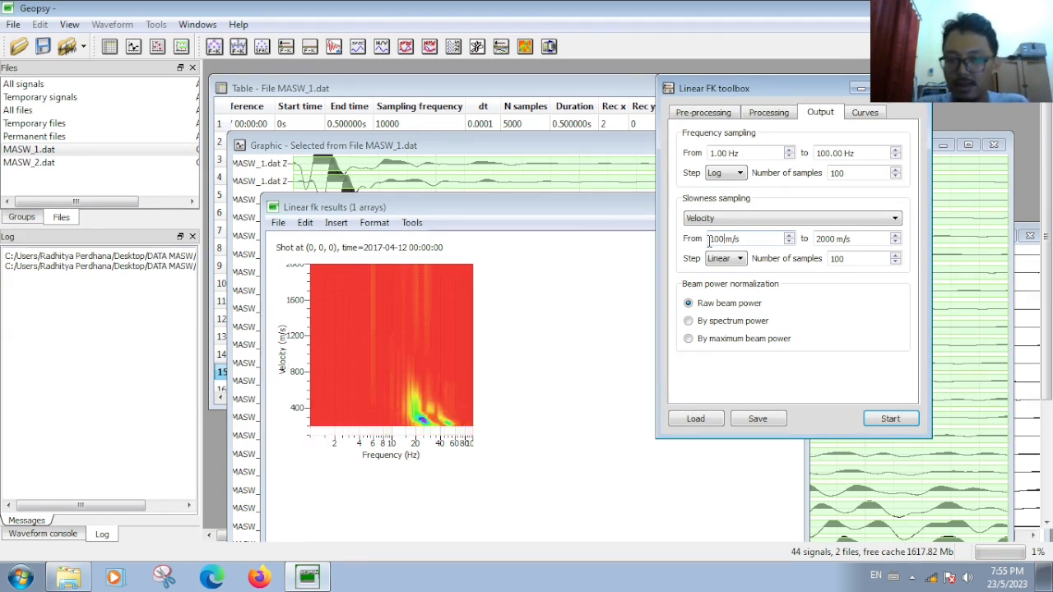
{"action": "left_click", "coordinate": [729, 173]}
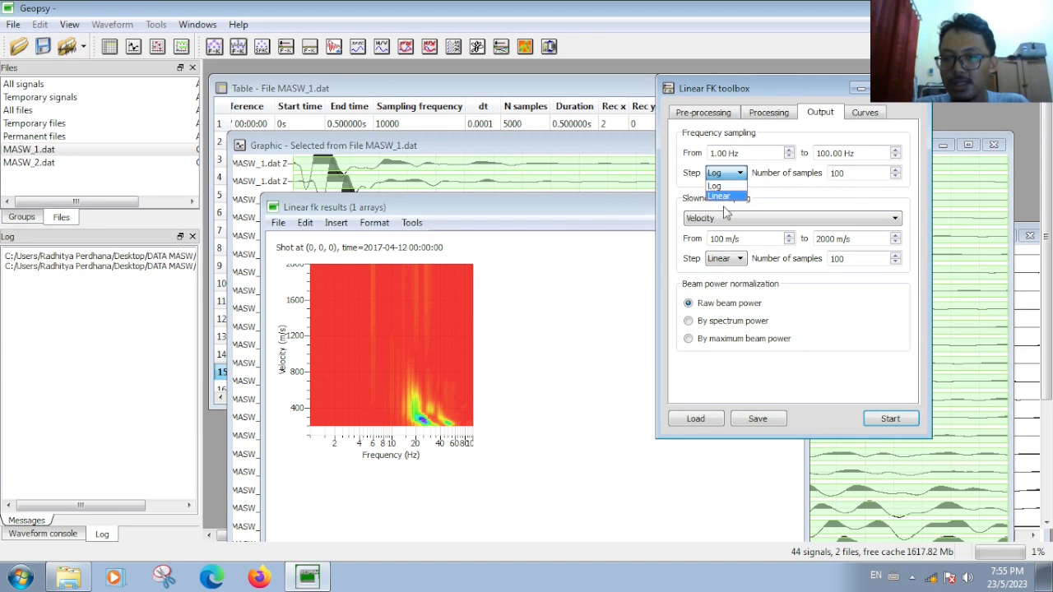
{"action": "left_click", "coordinate": [719, 196]}
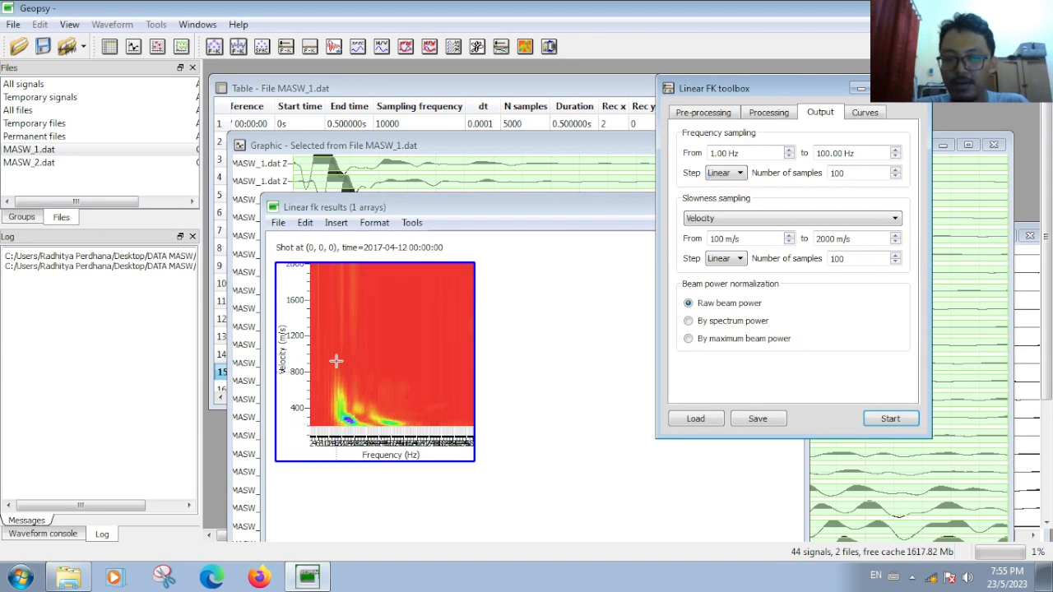
{"action": "left_click", "coordinate": [892, 420]}
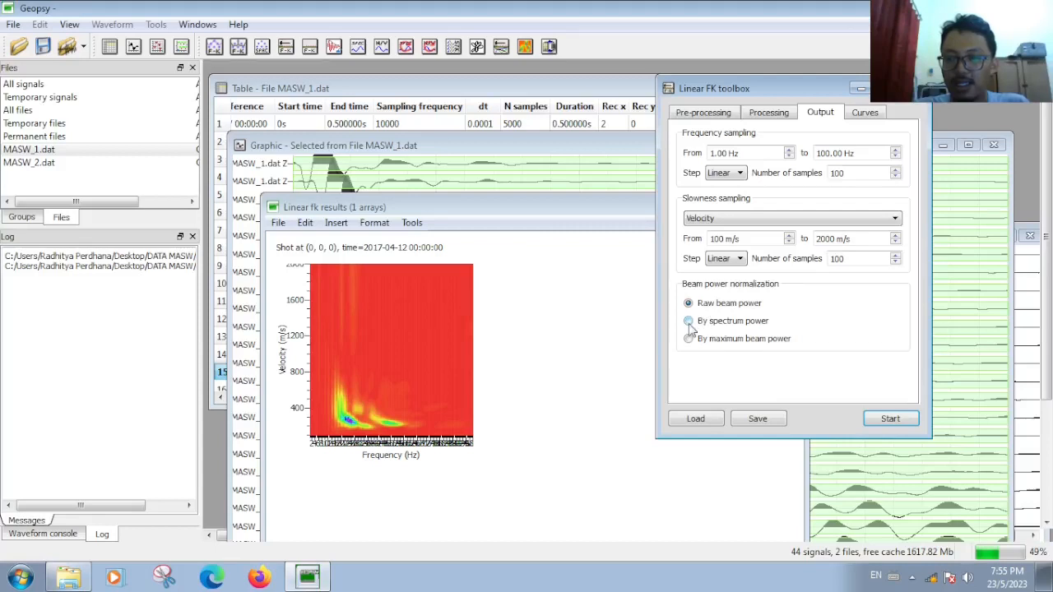
Step: Run the analysis normalized by spectrum power, and rerun it with the frequency sampling step set to Log
{"action": "left_click", "coordinate": [901, 423]}
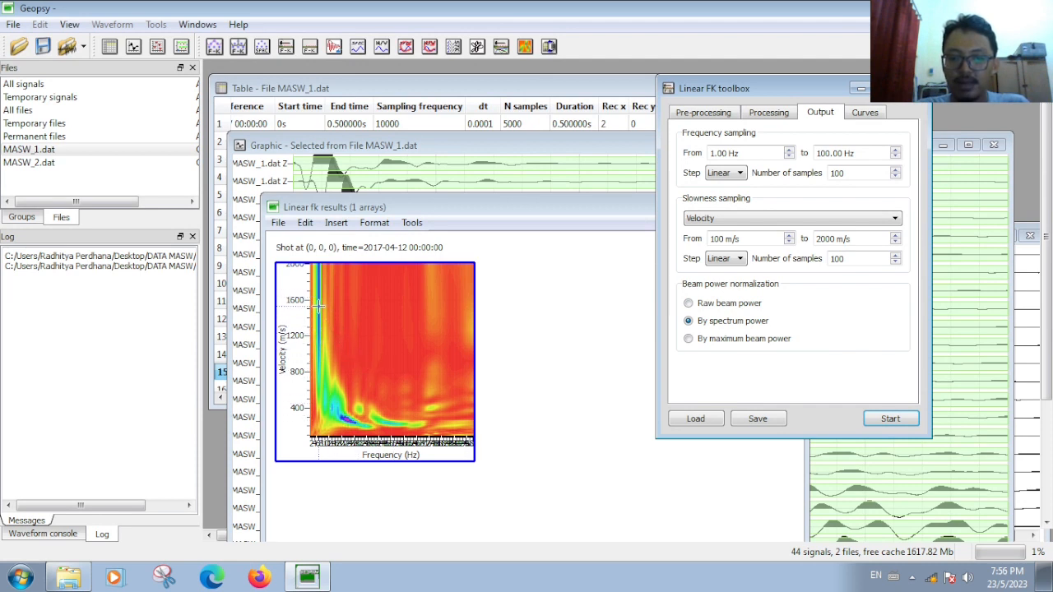
{"action": "left_click", "coordinate": [735, 174]}
{"action": "left_click", "coordinate": [729, 195]}
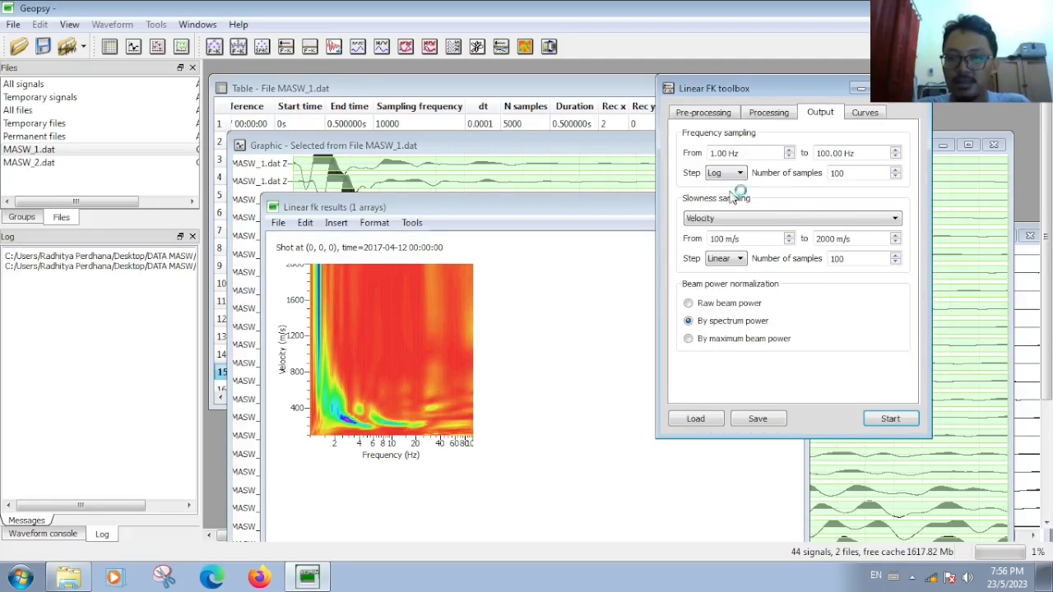
{"action": "left_click", "coordinate": [885, 409]}
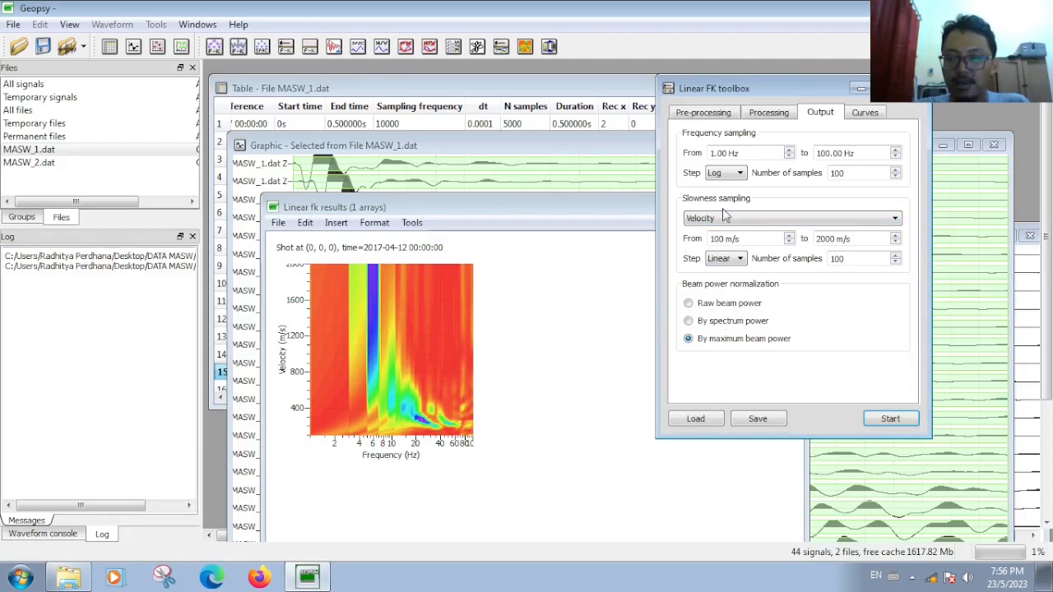
Step: Rerun the analysis with maximum beam power and raw beam power normalization in turn to compare the dispersion images
{"action": "left_click", "coordinate": [895, 424]}
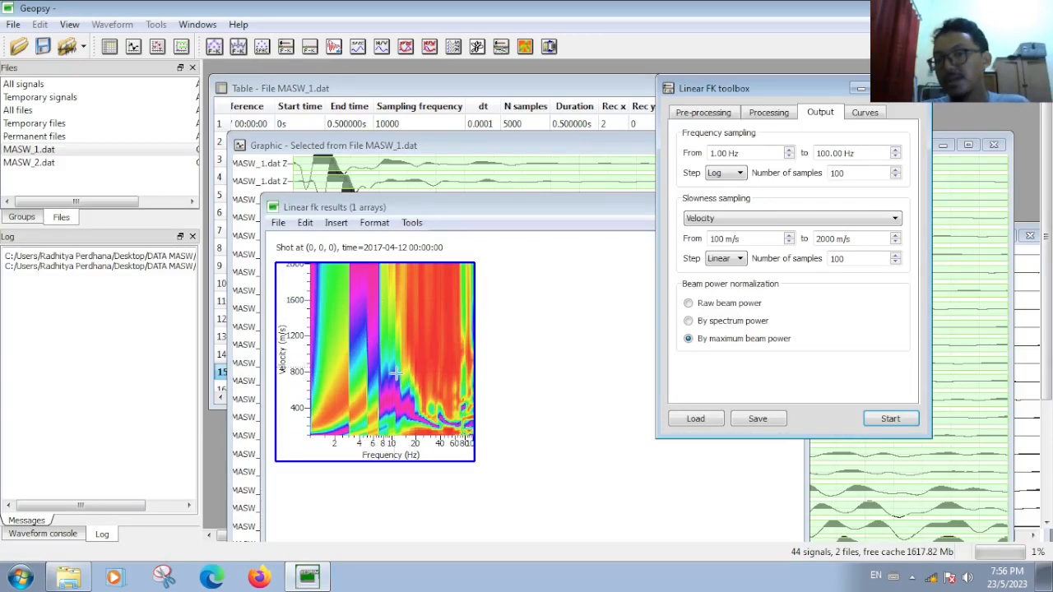
{"action": "left_click", "coordinate": [714, 306]}
{"action": "left_click", "coordinate": [891, 419]}
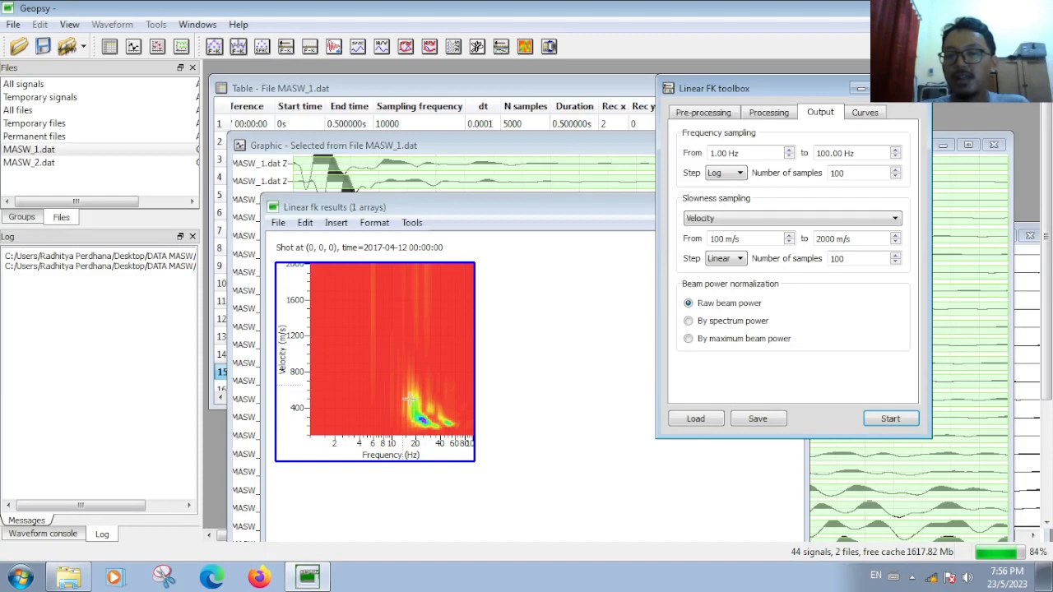
{"action": "left_click", "coordinate": [716, 328]}
{"action": "left_click", "coordinate": [736, 340]}
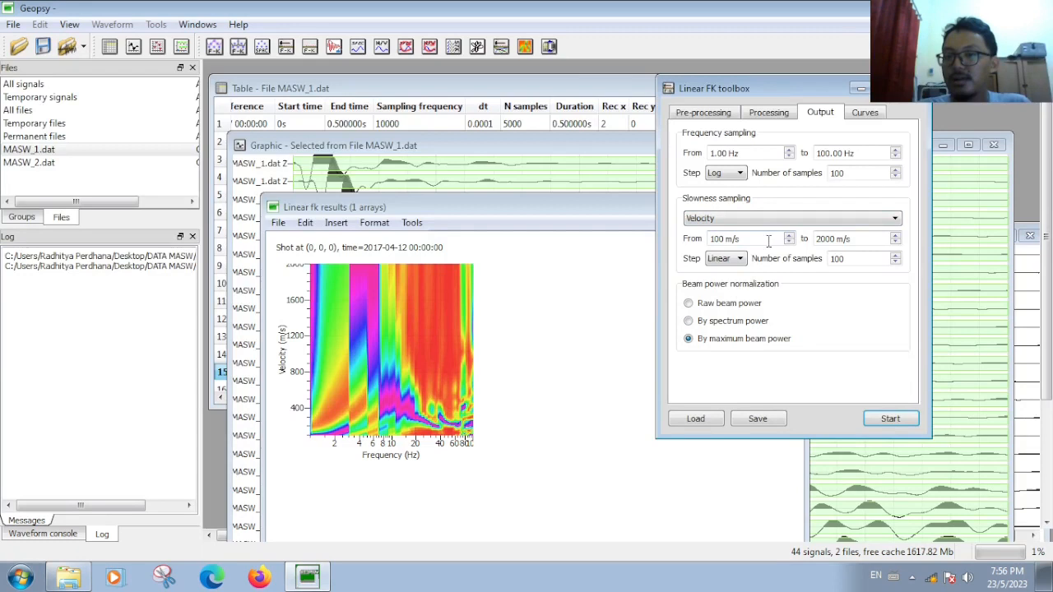
{"action": "left_click", "coordinate": [889, 419]}
Step: Set the frequency sampling step to Linear and rerun the analysis with raw beam power
{"action": "left_click", "coordinate": [724, 172]}
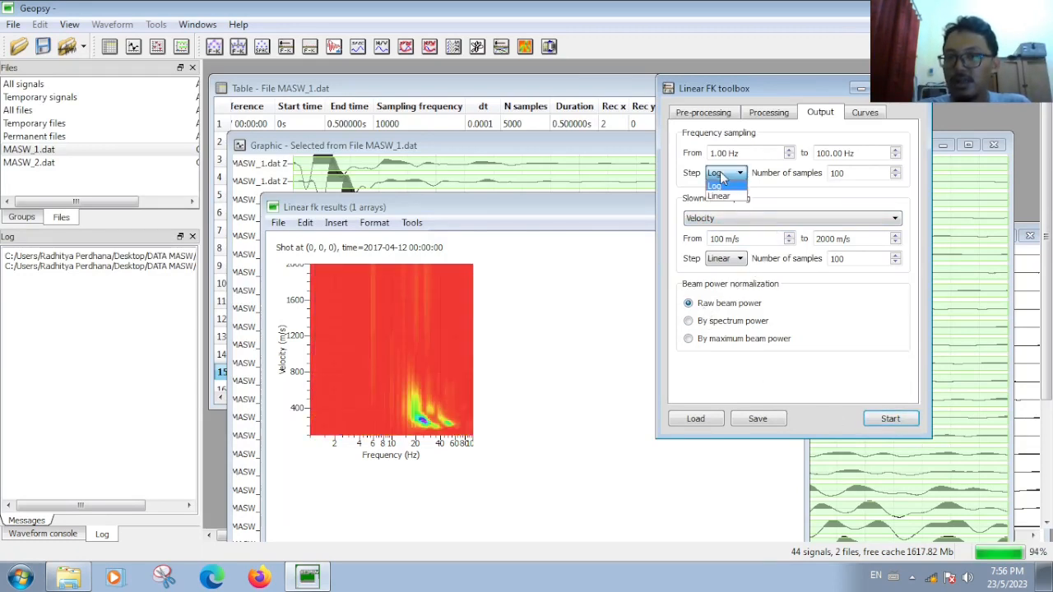
{"action": "left_click", "coordinate": [714, 188]}
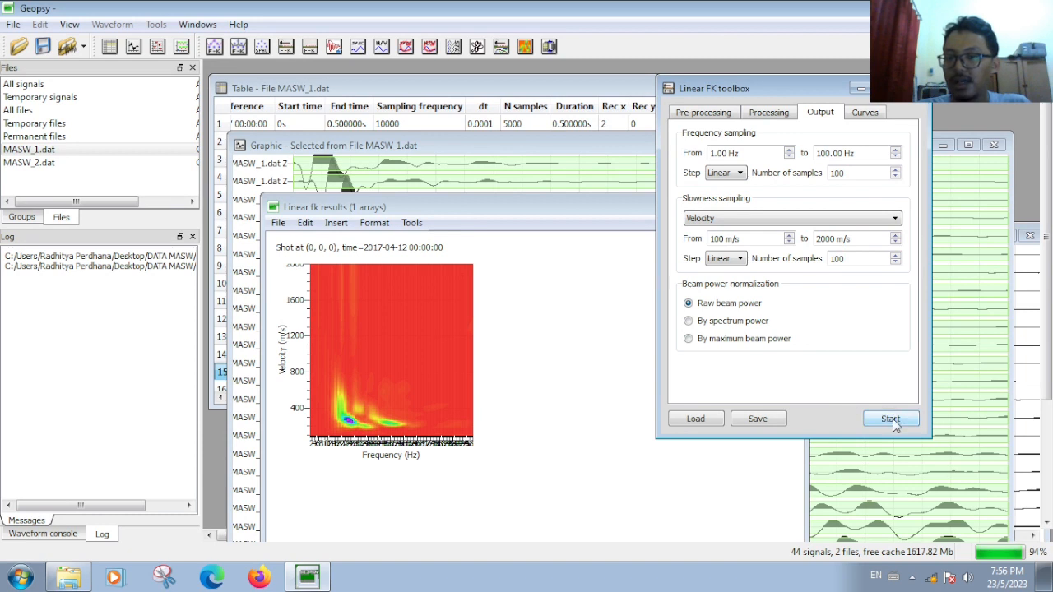
{"action": "left_click", "coordinate": [467, 418]}
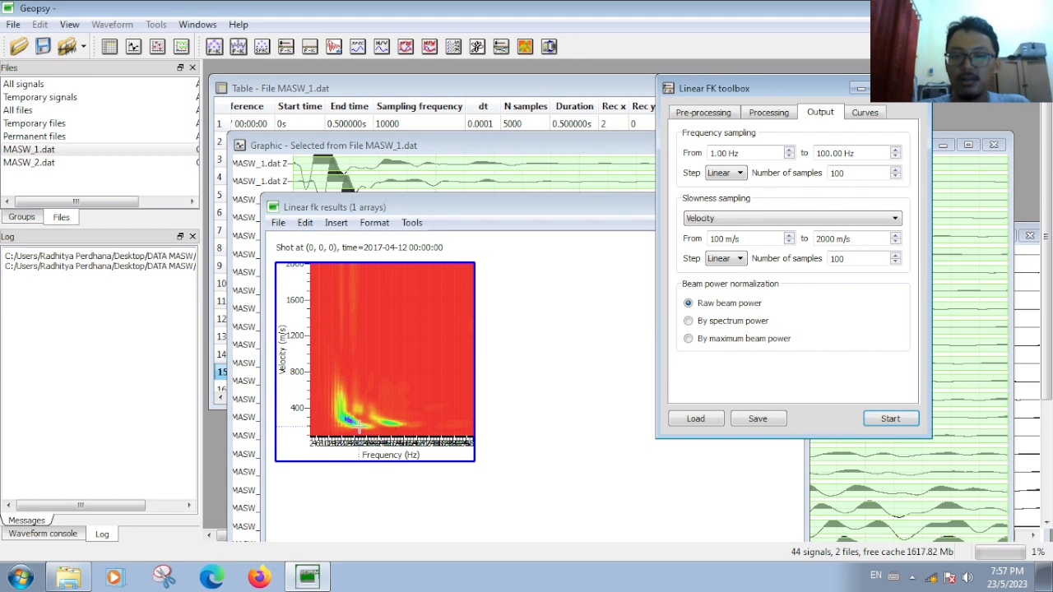
Step: Change the beam power normalization to By spectrum power and run the analysis
{"action": "mouse_move", "coordinate": [360, 426]}
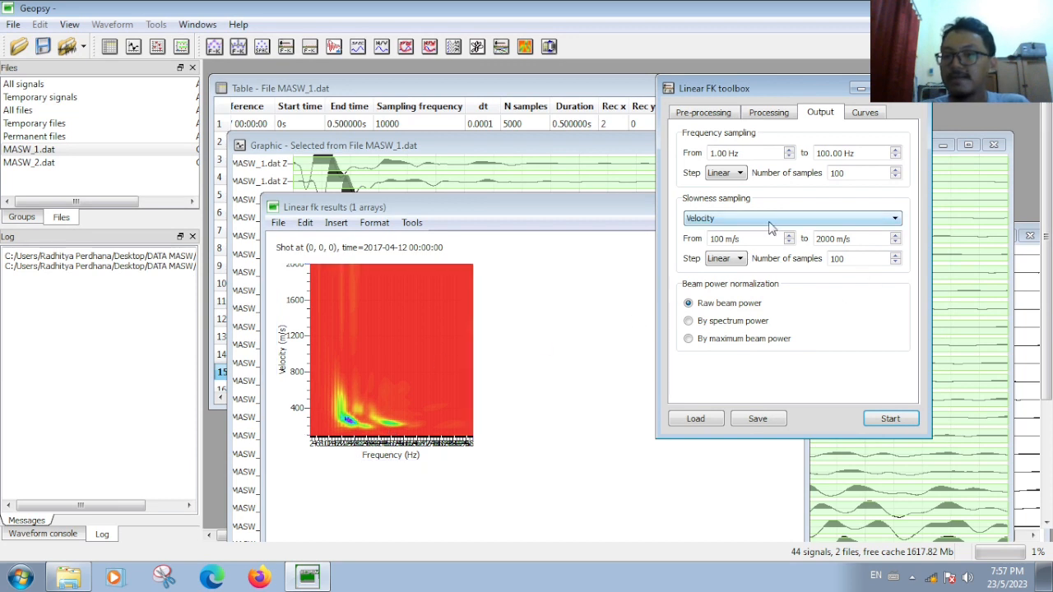
{"action": "left_click", "coordinate": [732, 322]}
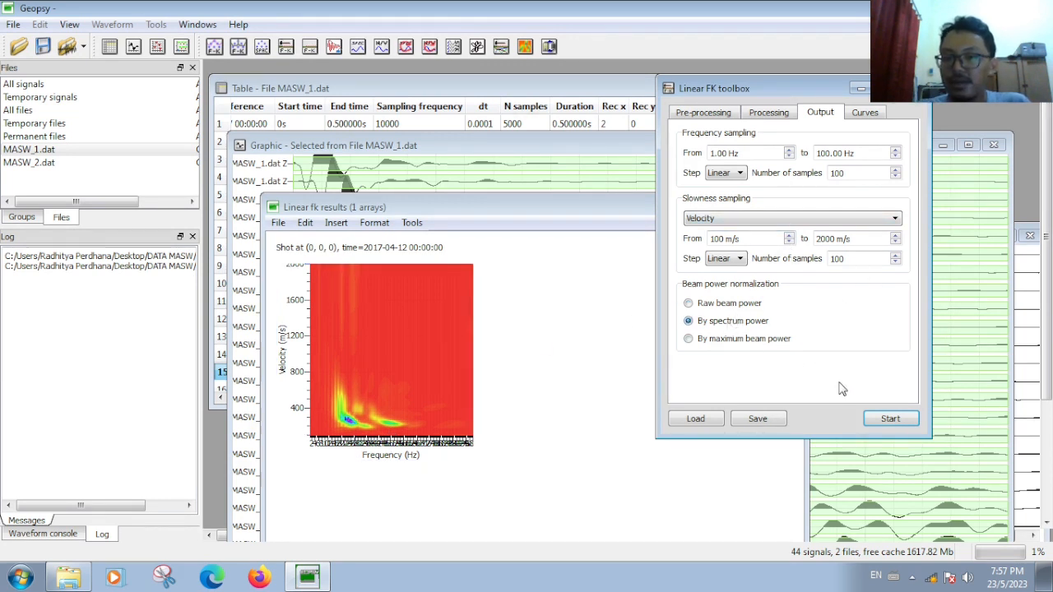
{"action": "left_click", "coordinate": [879, 422]}
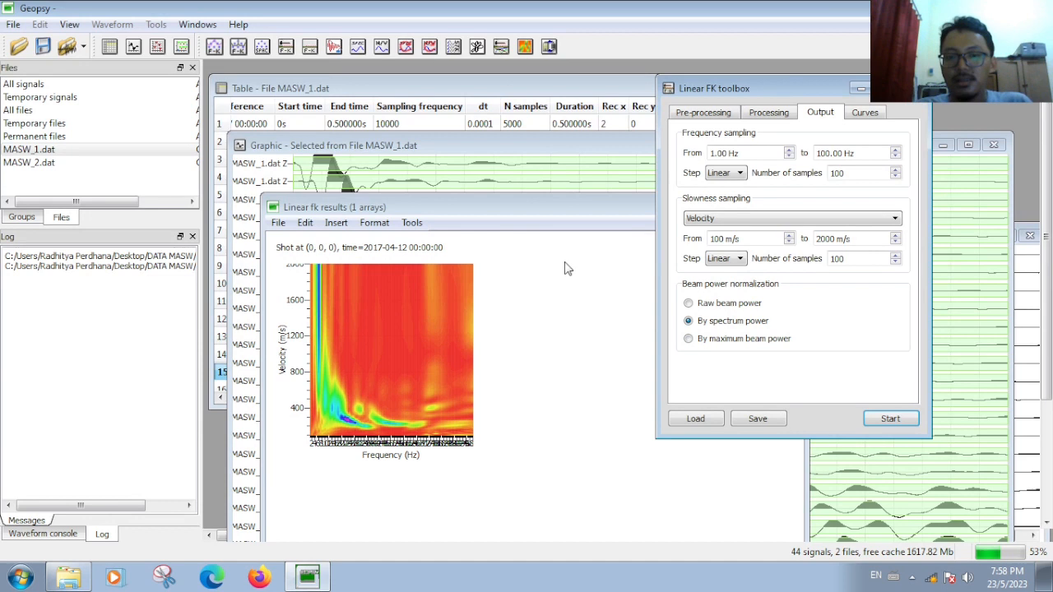
Step: Pick the dispersion curve point by point along the high-energy ridge, from about 5.2 Hz and 1777 m/s down to about 200 m/s
{"action": "left_click", "coordinate": [563, 209]}
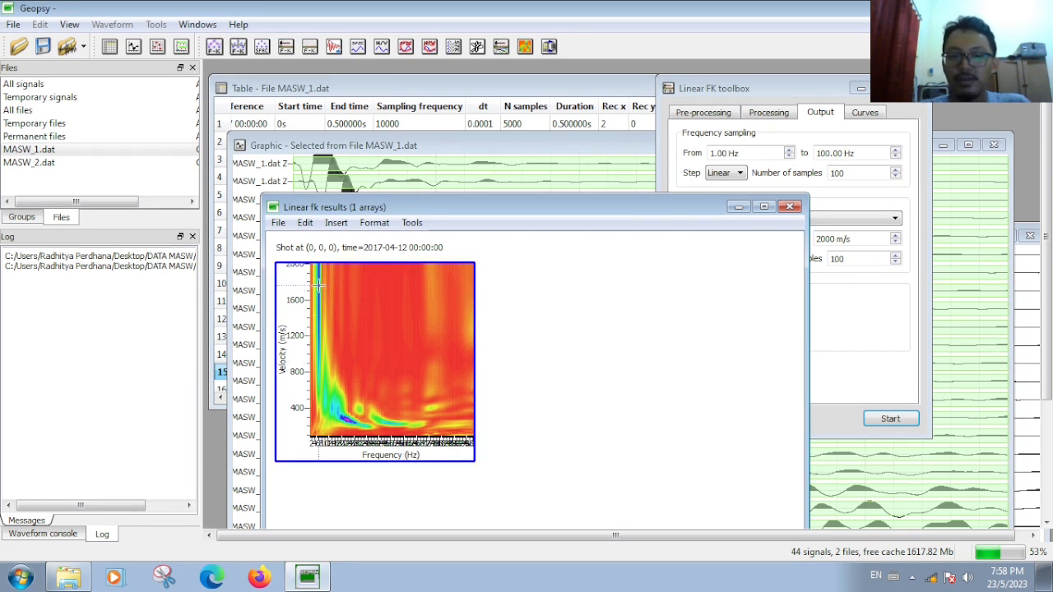
{"action": "mouse_move", "coordinate": [319, 286]}
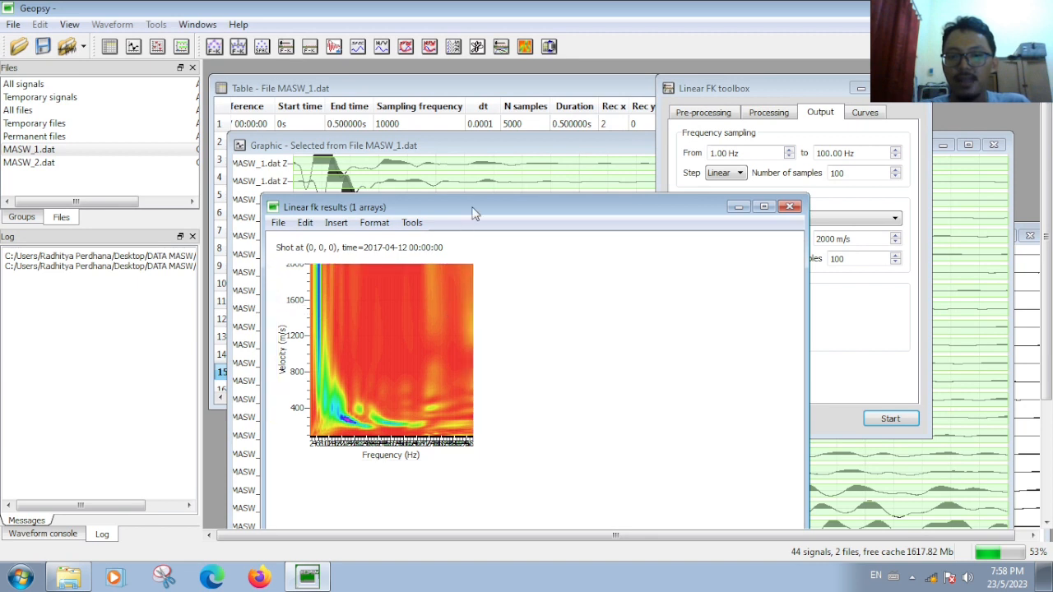
{"action": "left_click_drag", "start_coordinate": [473, 211], "coordinate": [475, 152]}
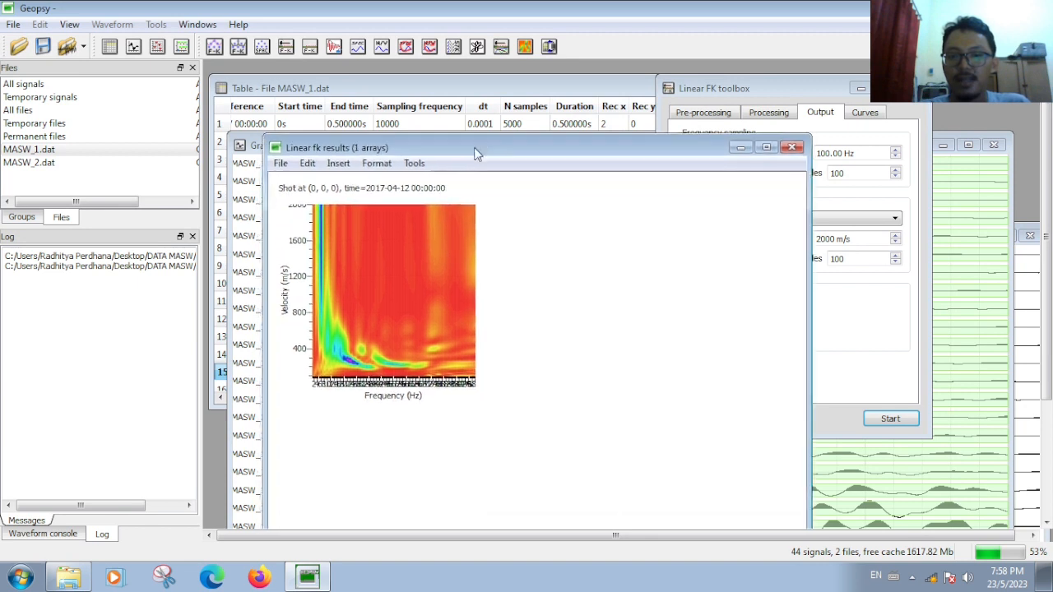
{"action": "right_click", "coordinate": [431, 255]}
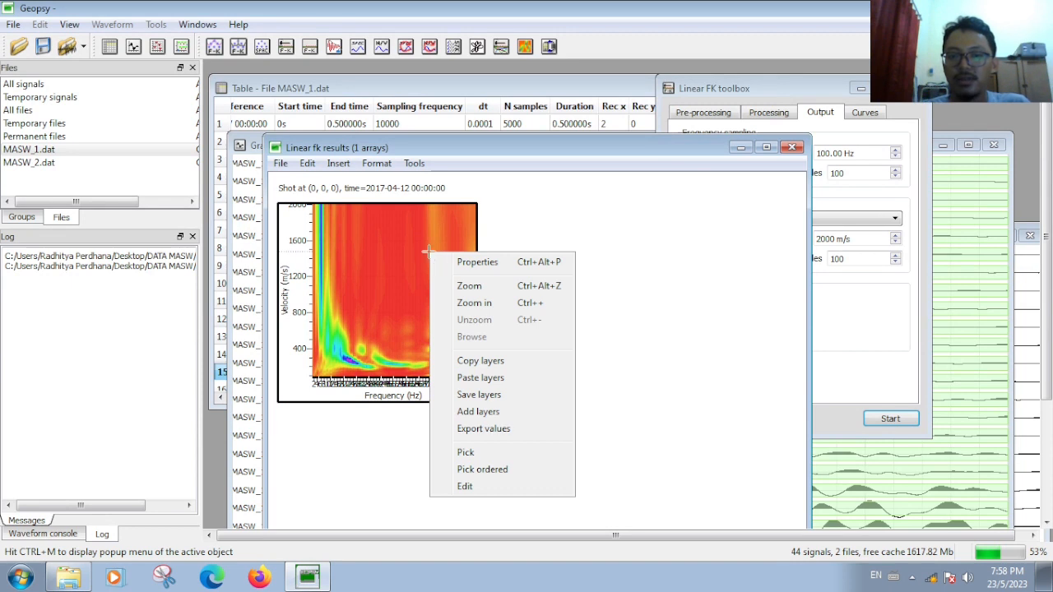
{"action": "left_click", "coordinate": [483, 458]}
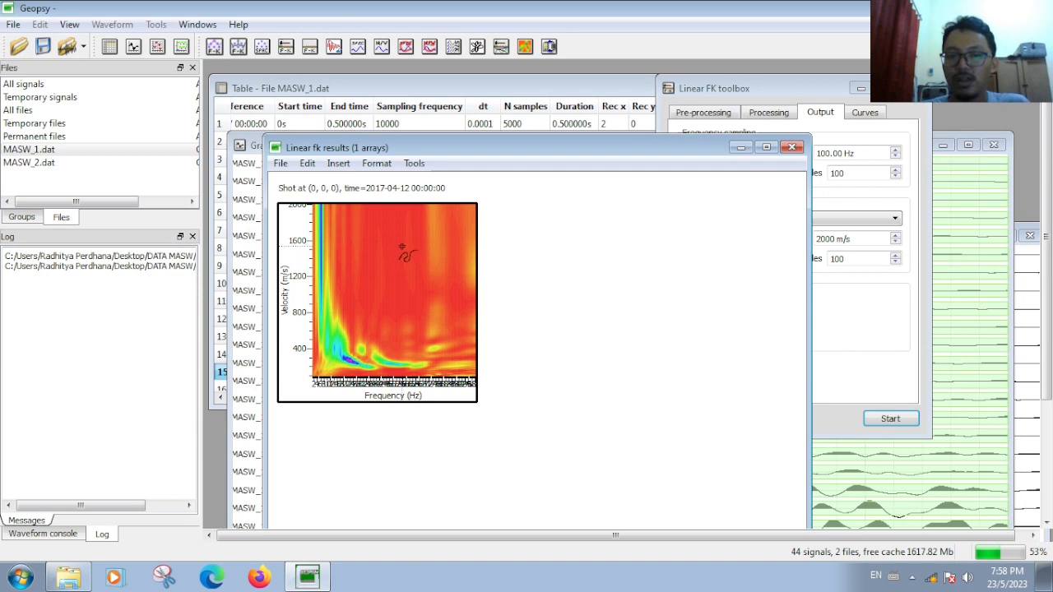
{"action": "left_click", "coordinate": [320, 223]}
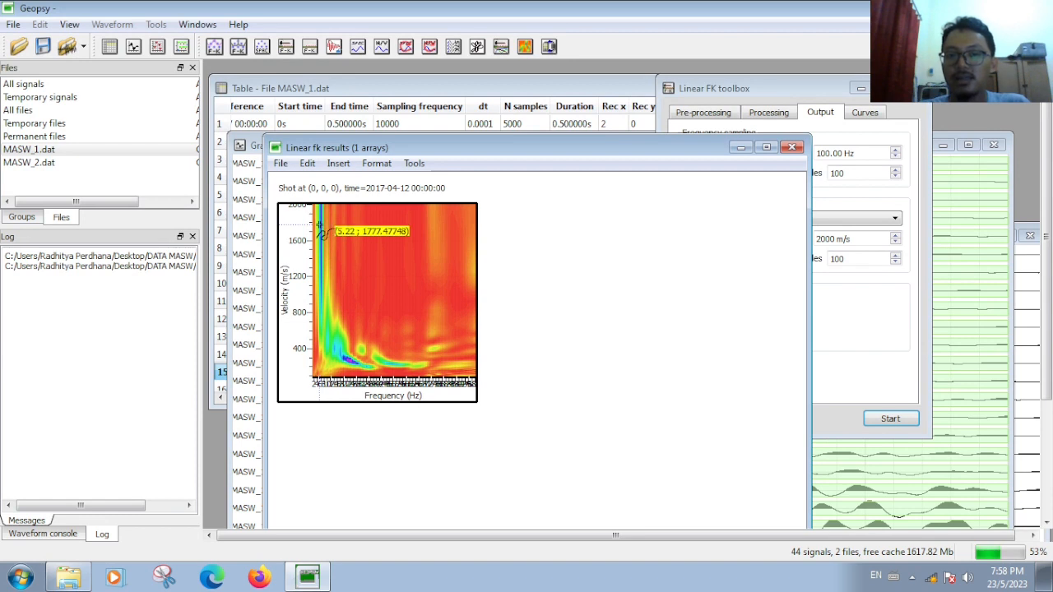
{"action": "left_click", "coordinate": [321, 311]}
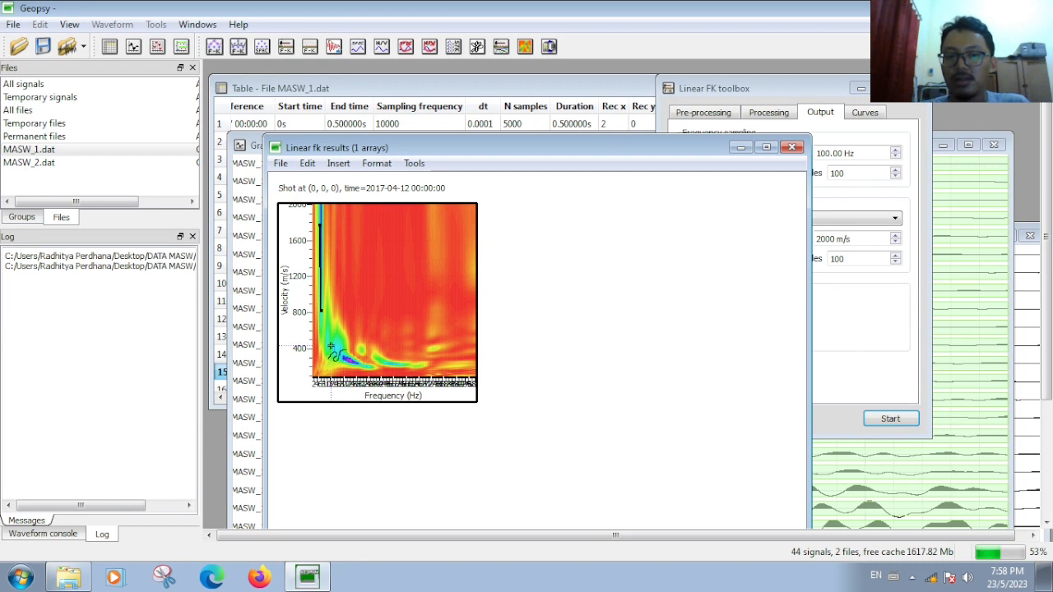
{"action": "left_click", "coordinate": [330, 346]}
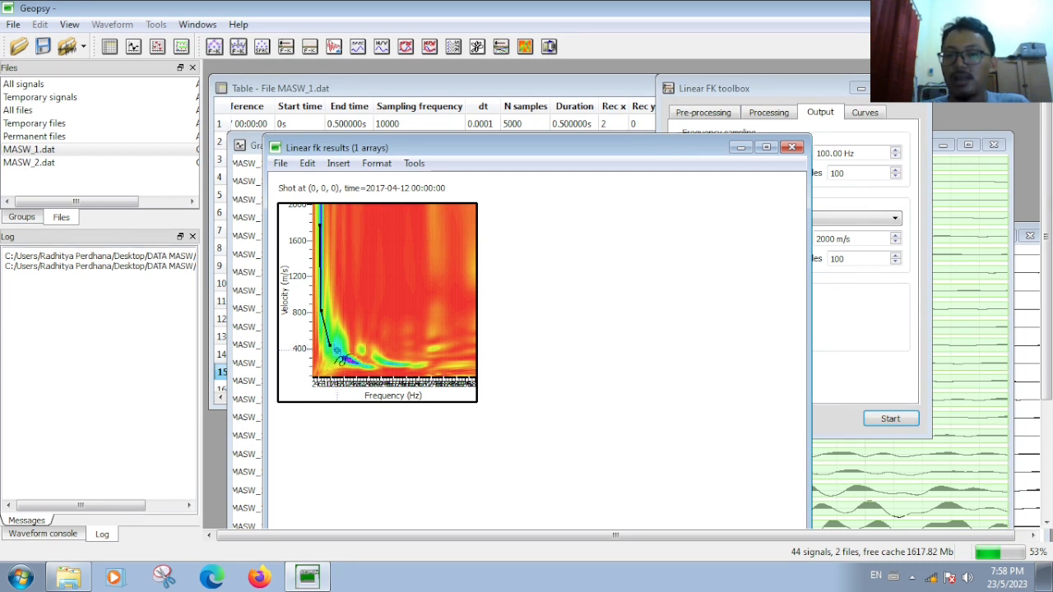
{"action": "left_click", "coordinate": [339, 353]}
{"action": "left_click", "coordinate": [350, 361]}
{"action": "left_click", "coordinate": [364, 366]}
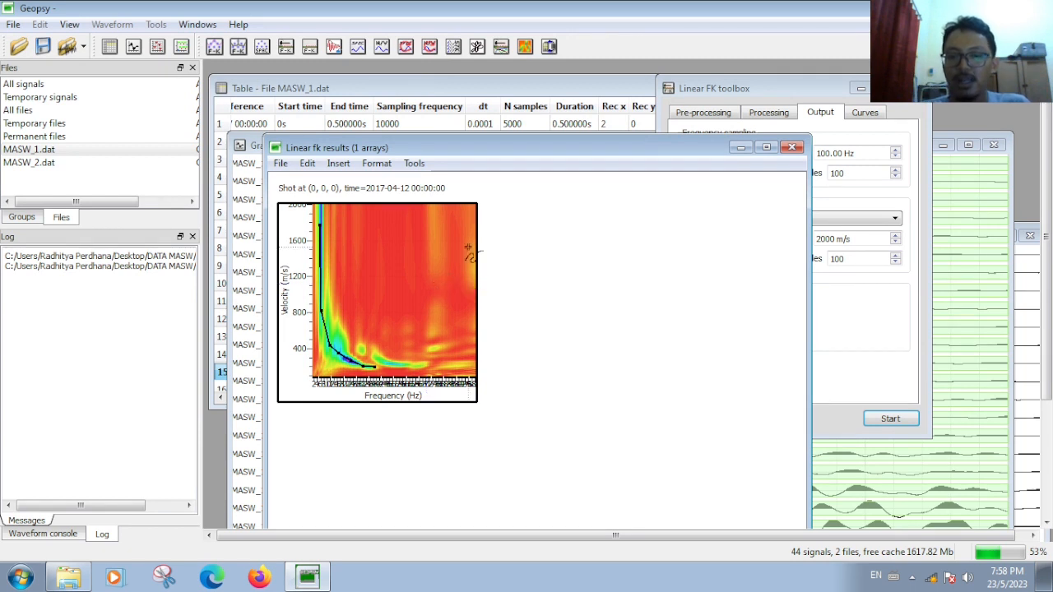
Step: Turn off pick mode on the dispersion image, keeping the picked curve
{"action": "right_click", "coordinate": [620, 267]}
{"action": "left_click", "coordinate": [539, 262]}
{"action": "left_click", "coordinate": [462, 253]}
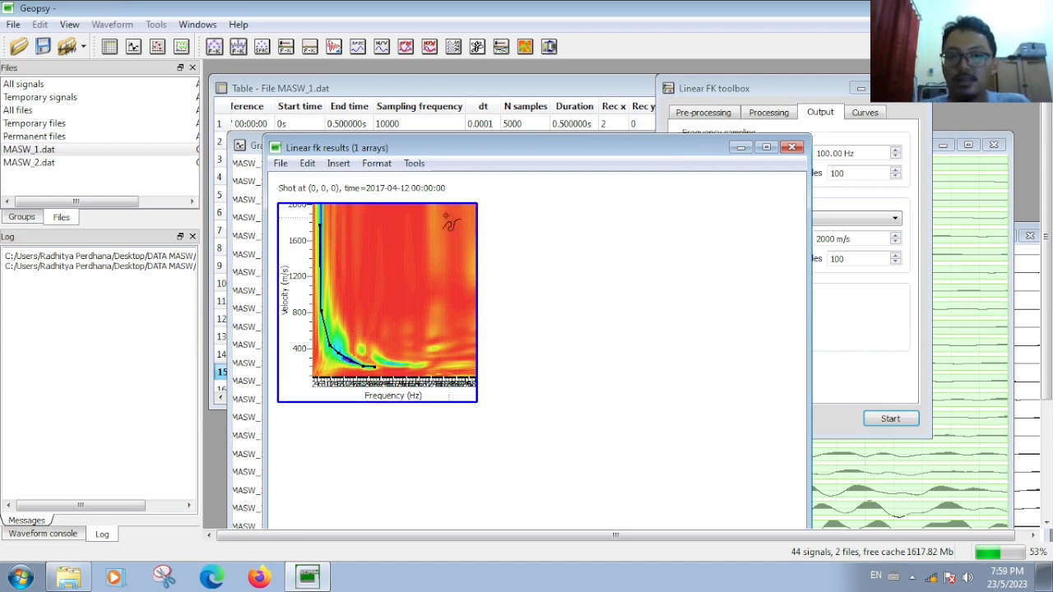
{"action": "right_click", "coordinate": [436, 227]}
{"action": "left_click", "coordinate": [497, 430]}
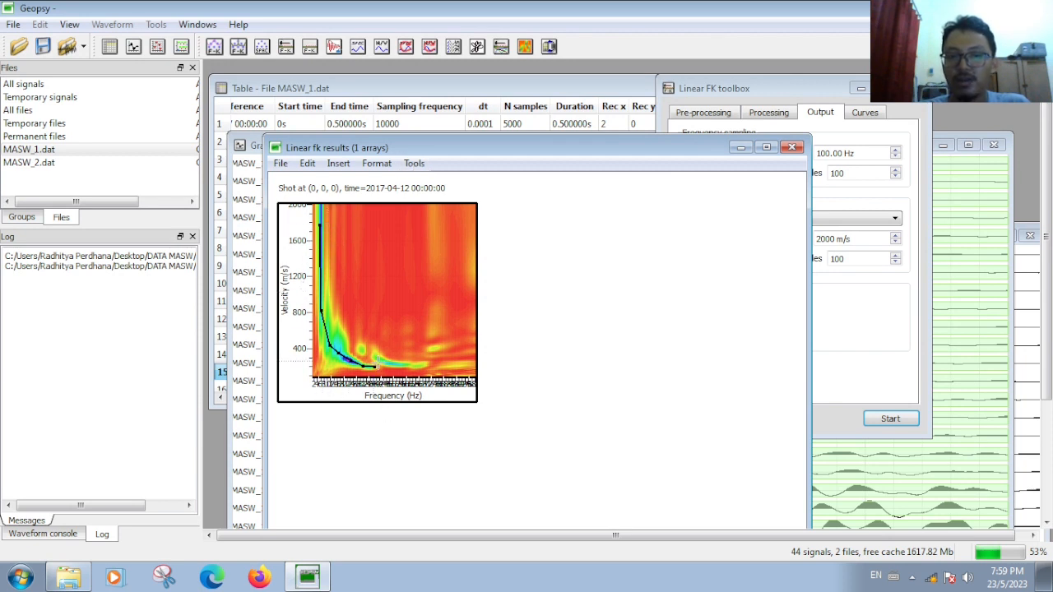
{"action": "left_click", "coordinate": [396, 190]}
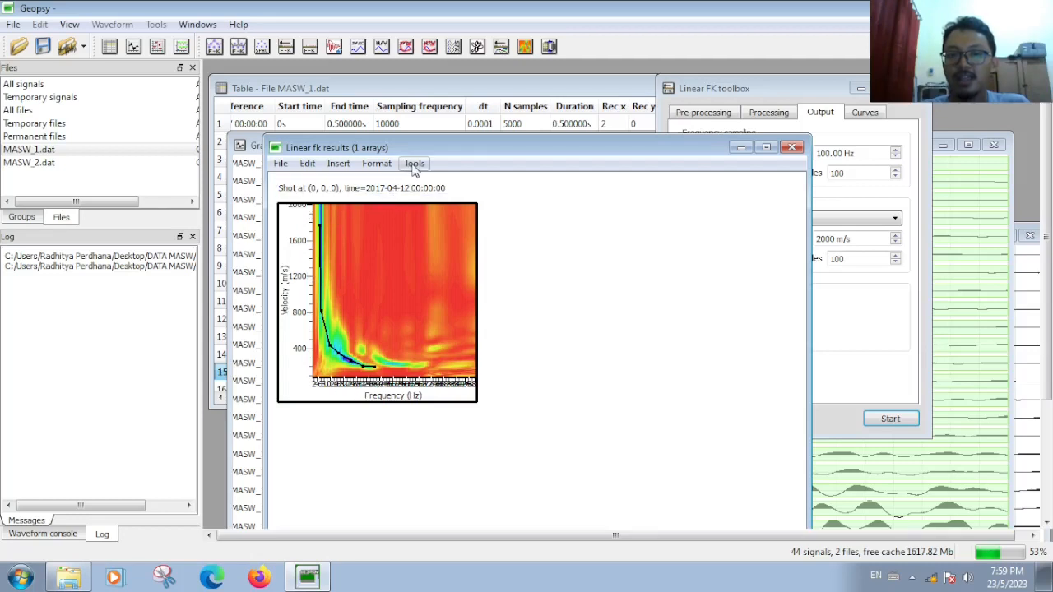
Step: Export all curves as the 4 columns file MASW_1_DISPSCUR in the DATA MASW folder, replacing the existing file
{"action": "left_click", "coordinate": [414, 164]}
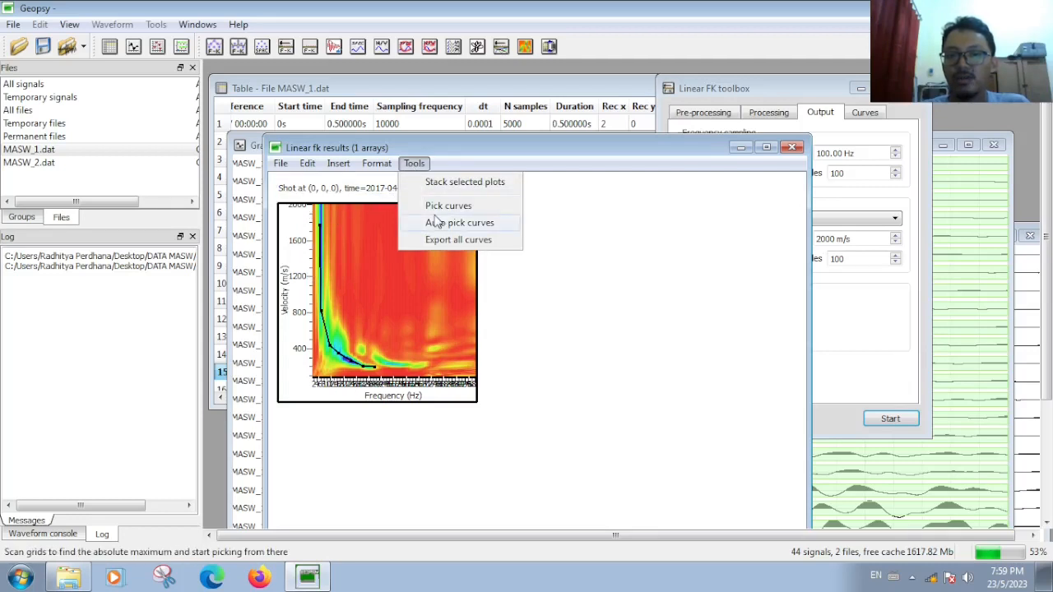
{"action": "left_click", "coordinate": [467, 241]}
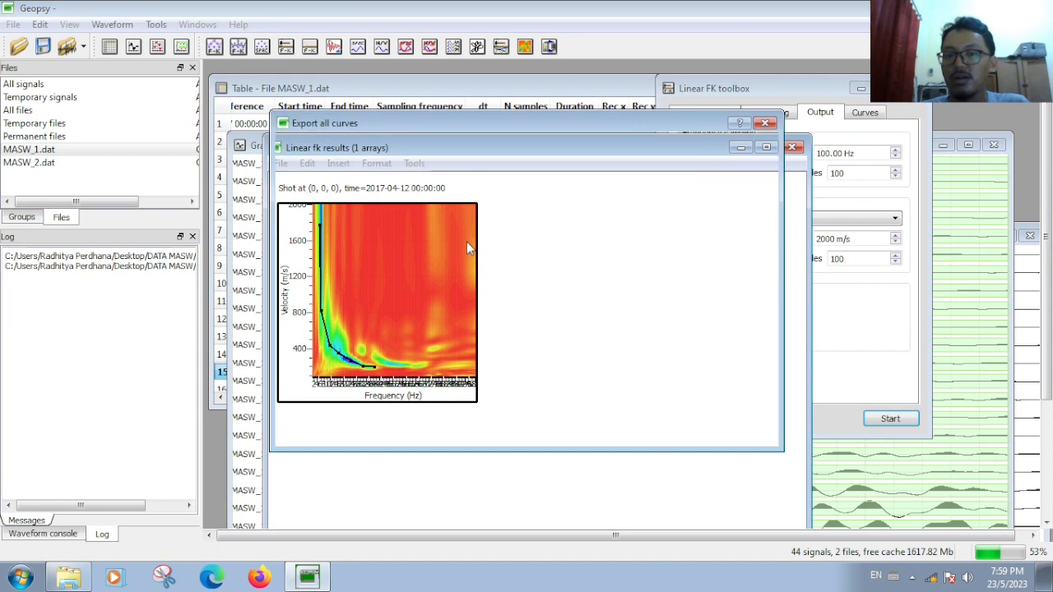
{"action": "left_click", "coordinate": [449, 186]}
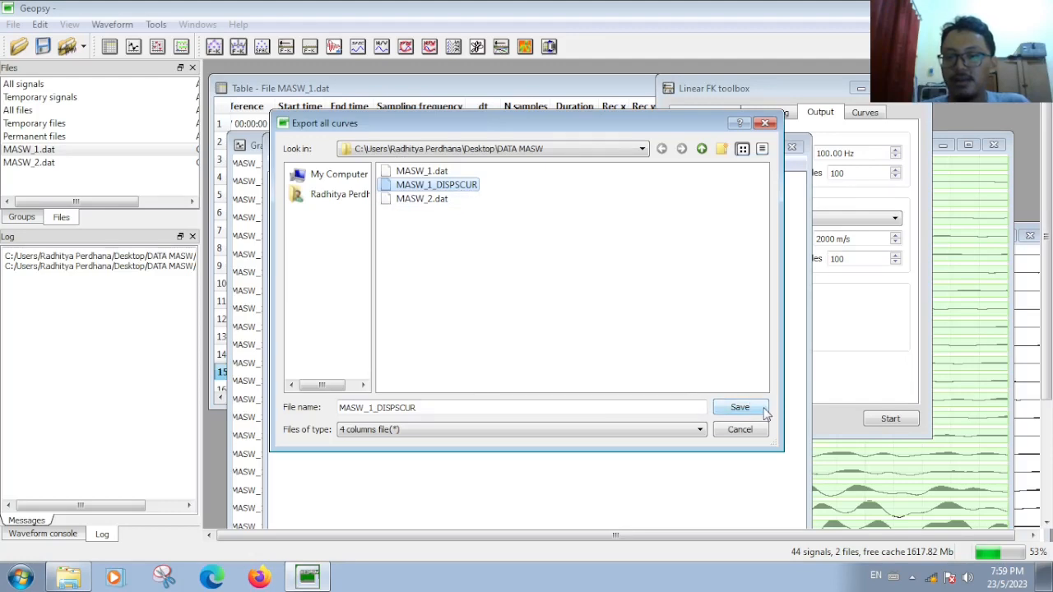
{"action": "left_click", "coordinate": [427, 411]}
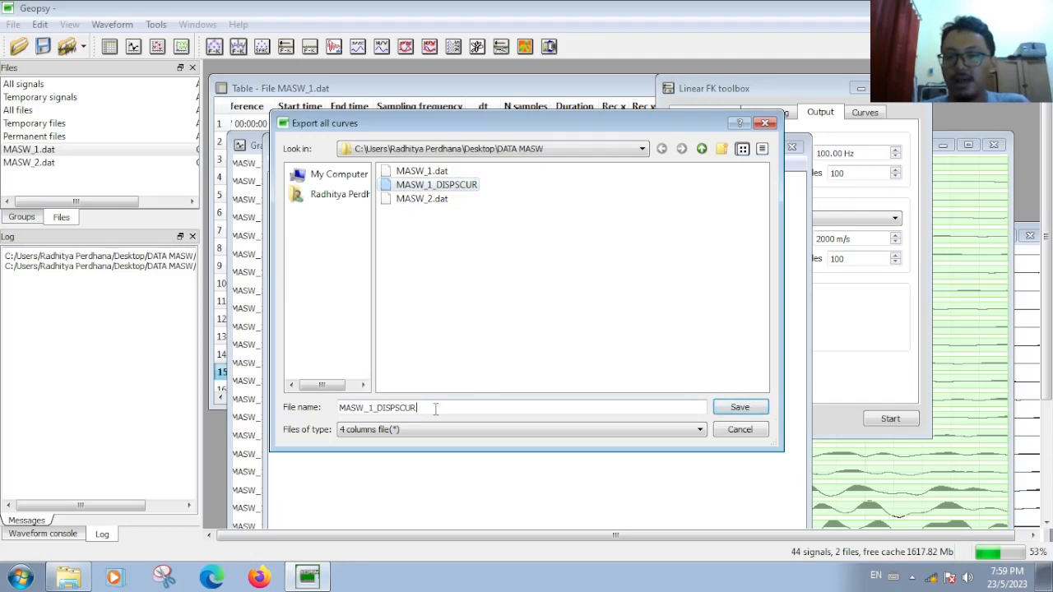
{"action": "left_click", "coordinate": [741, 409]}
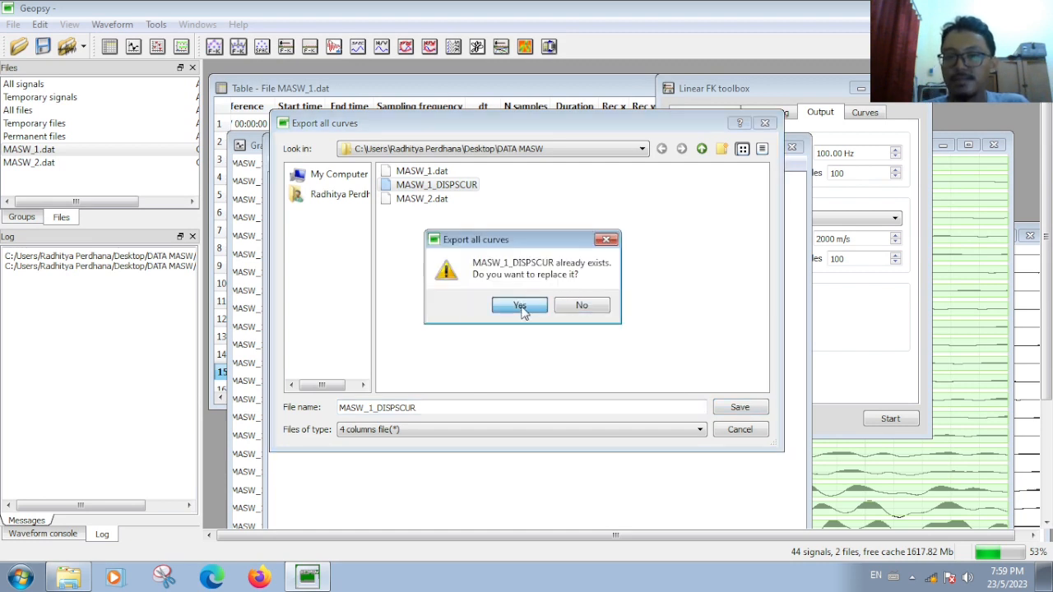
{"action": "left_click", "coordinate": [521, 308]}
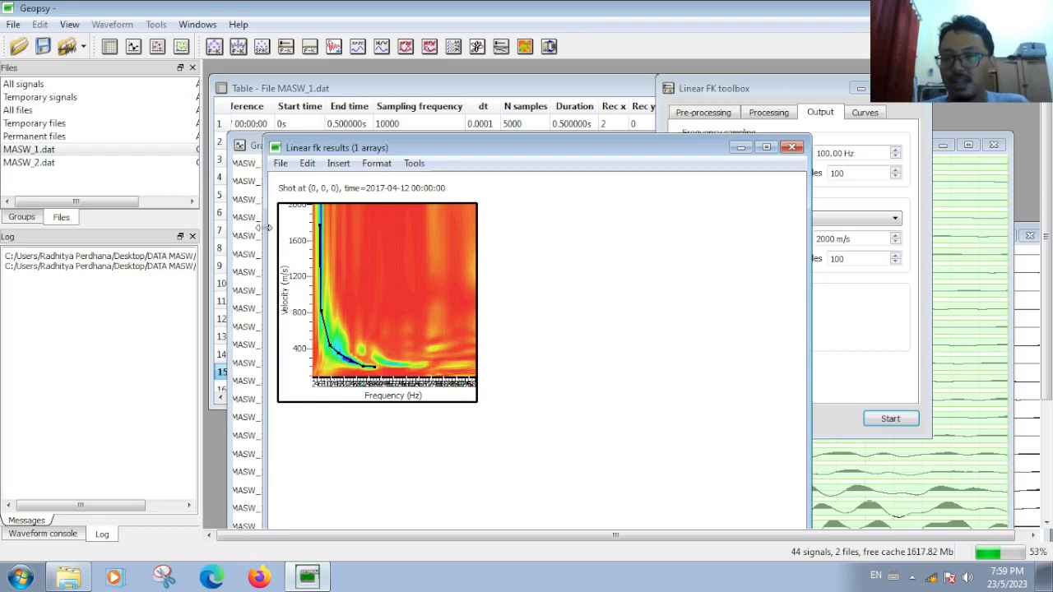